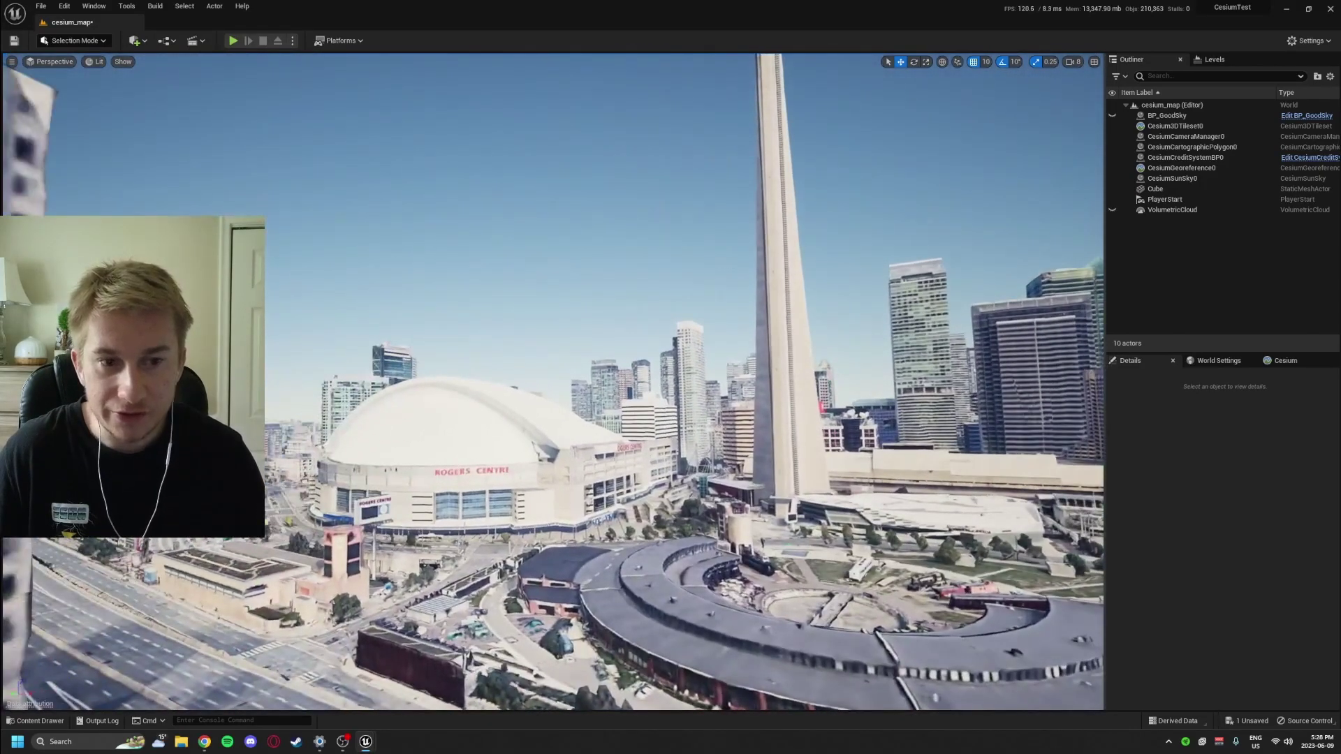
# Show the volumetric clouds and set the Cesium sun sky's solar time to about 18.11
pyautogui.click(1113, 210)
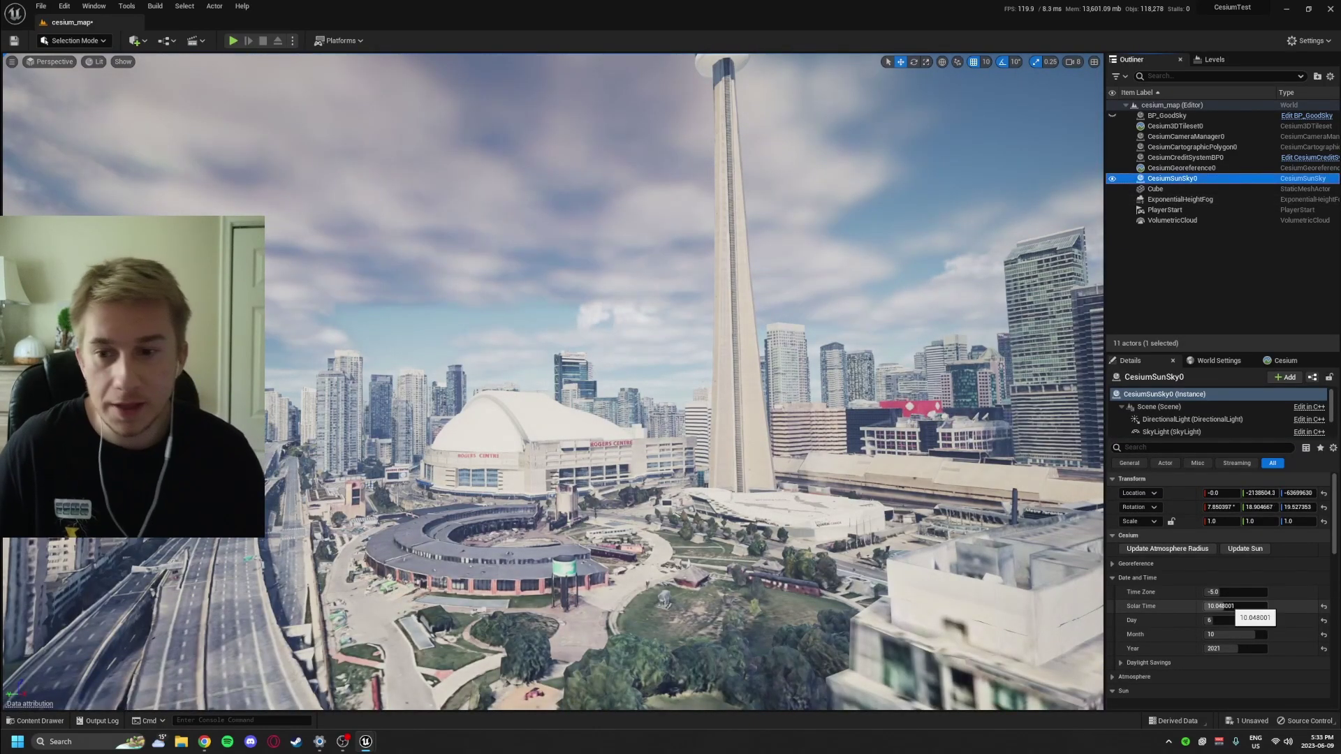
pyautogui.moveTo(1226, 607); pyautogui.dragTo(1229, 606)
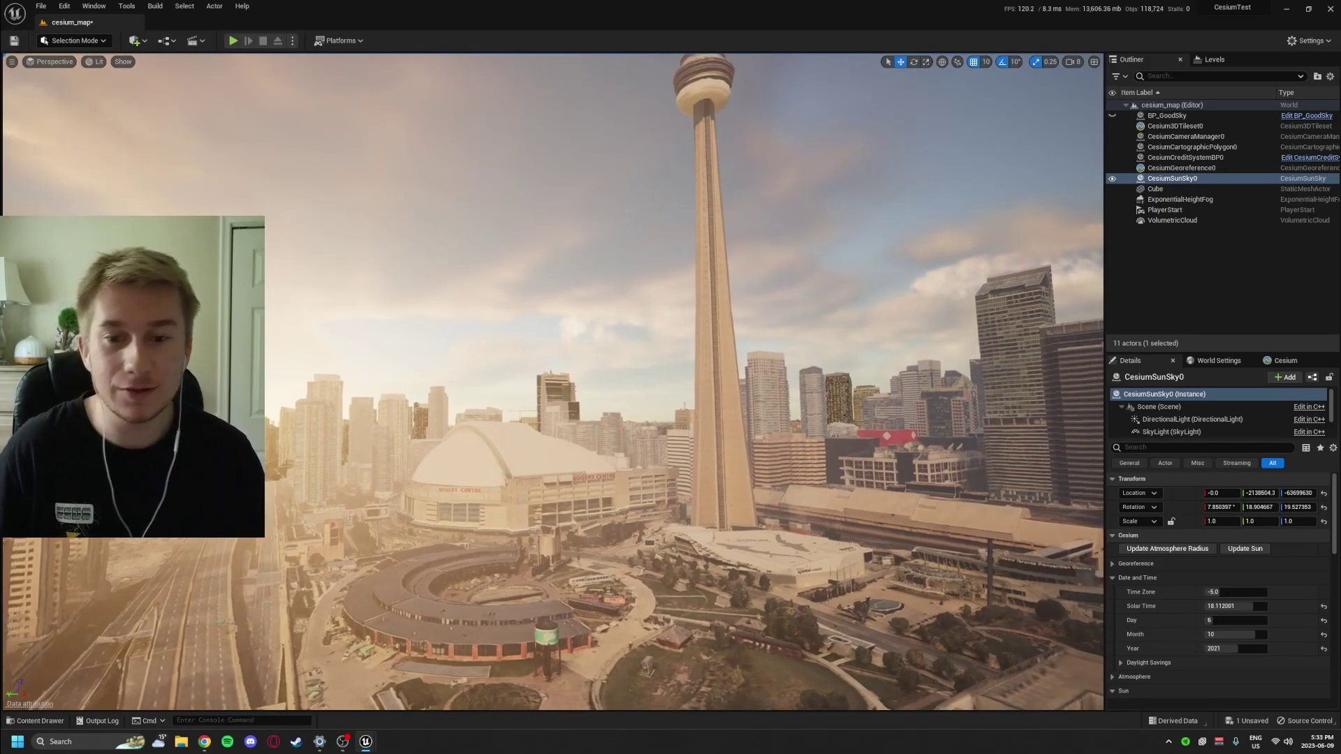
# Fly around the city and waterfront to examine the evening lighting and clouds from several viewpoints
pyautogui.press('s')
pyautogui.moveTo(553, 382); pyautogui.dragTo(628, 489, button='right')
pyautogui.press('w')
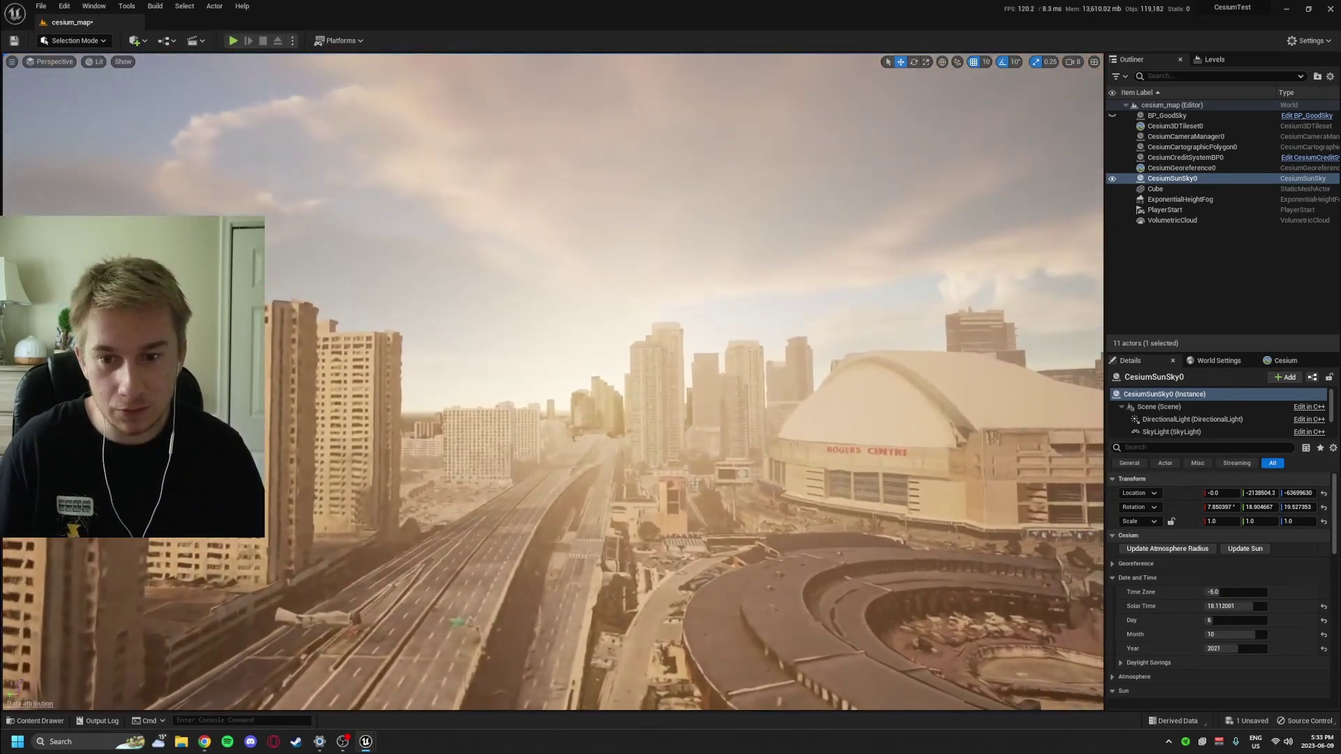
pyautogui.press('w')
pyautogui.press('s')
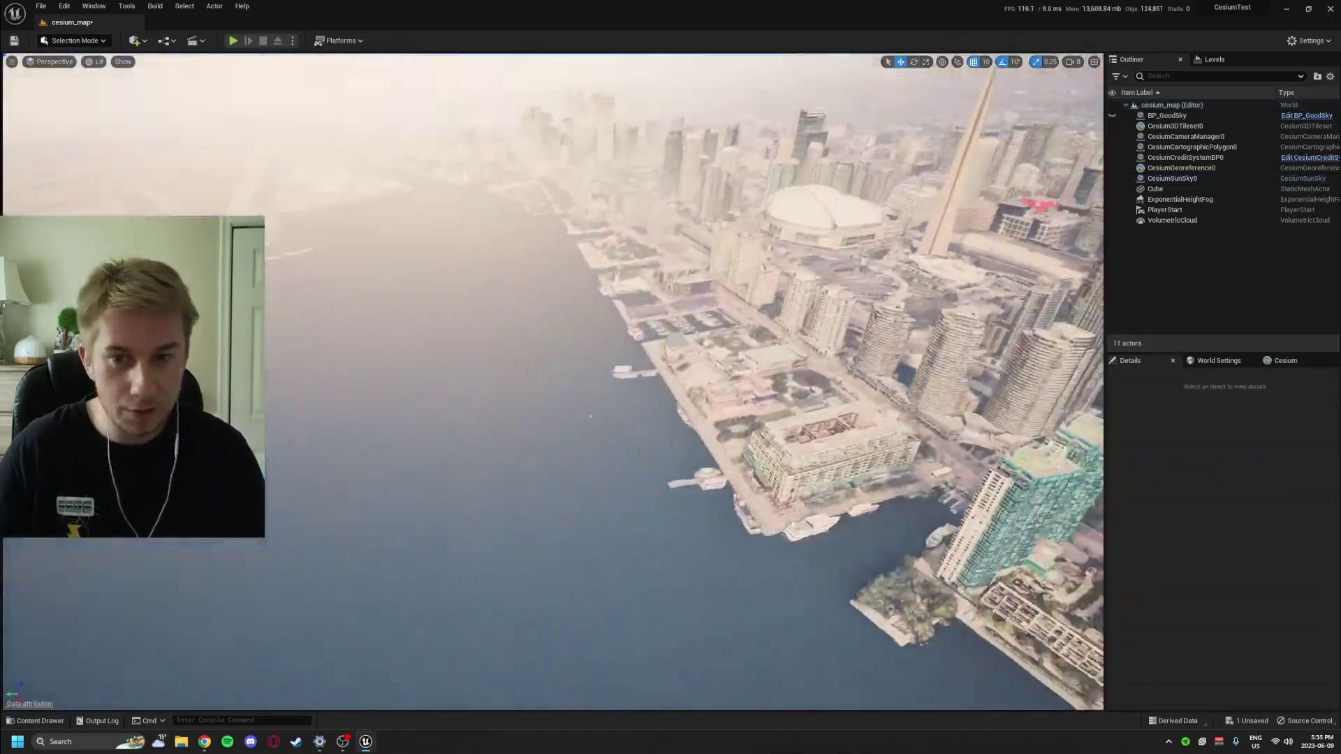
pyautogui.press('w')
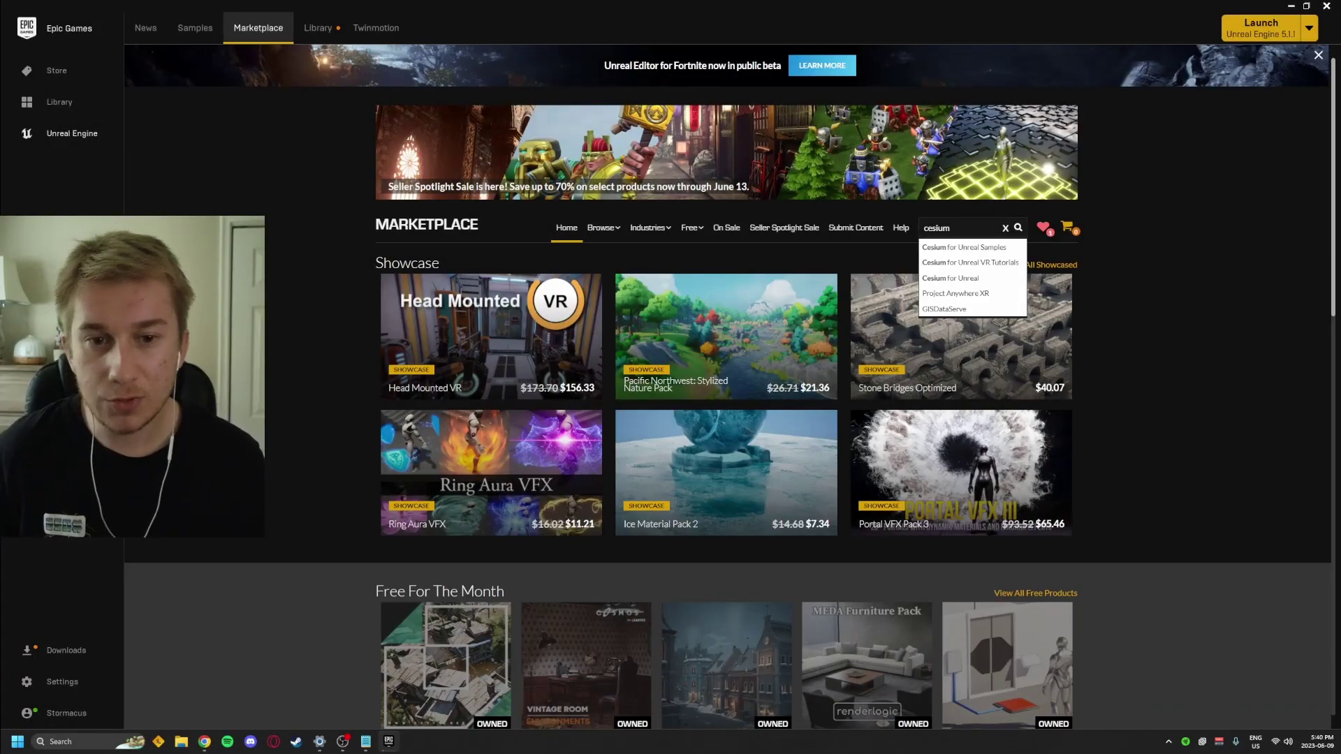
# In the Epic Games Launcher, search the Marketplace for "cesium" and install the Cesium for Unreal plugin to the engine
pyautogui.click(259, 28)
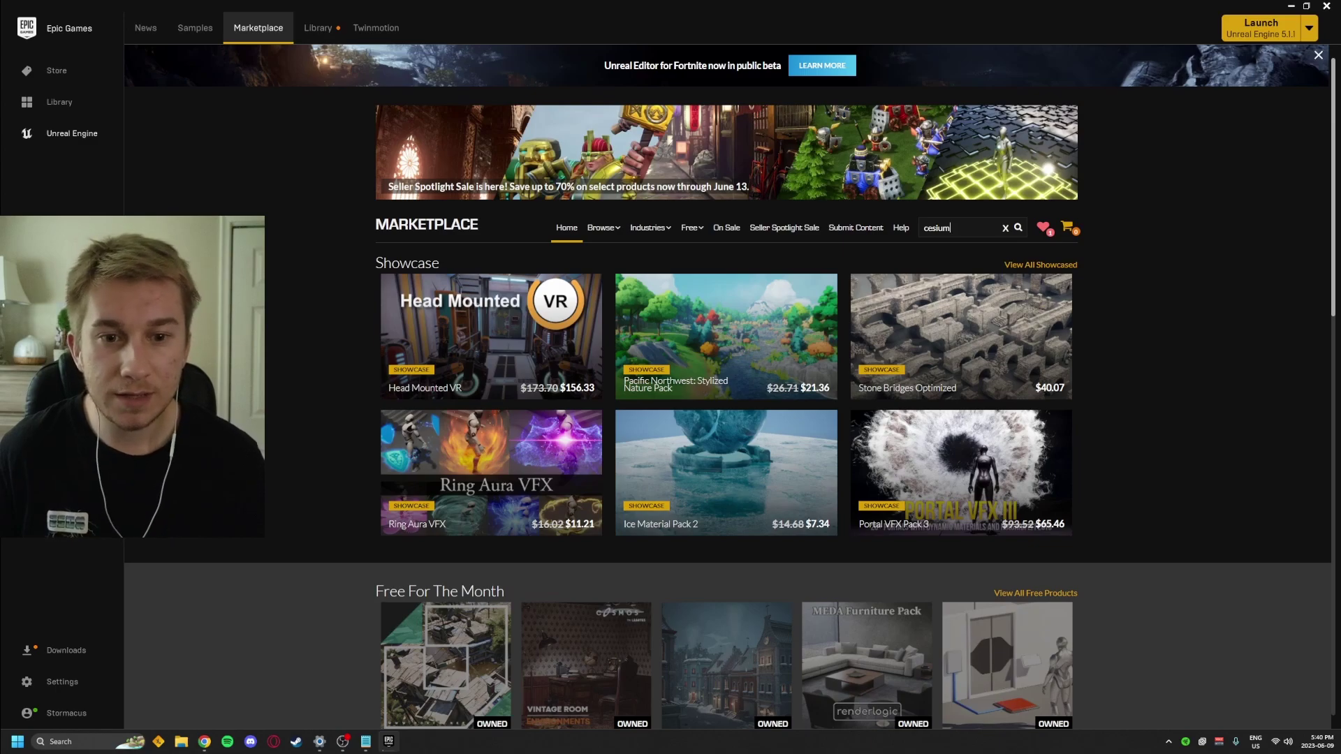
pyautogui.press('Return')
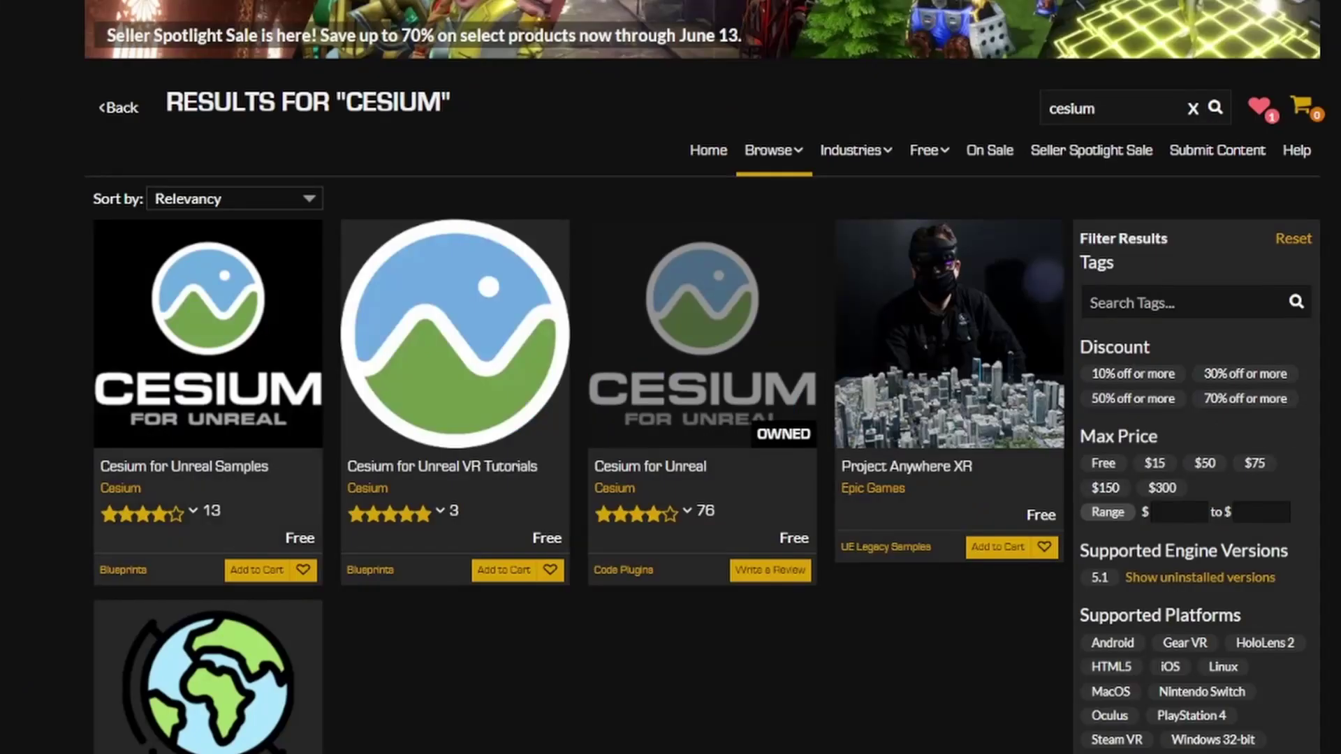
pyautogui.click(719, 333)
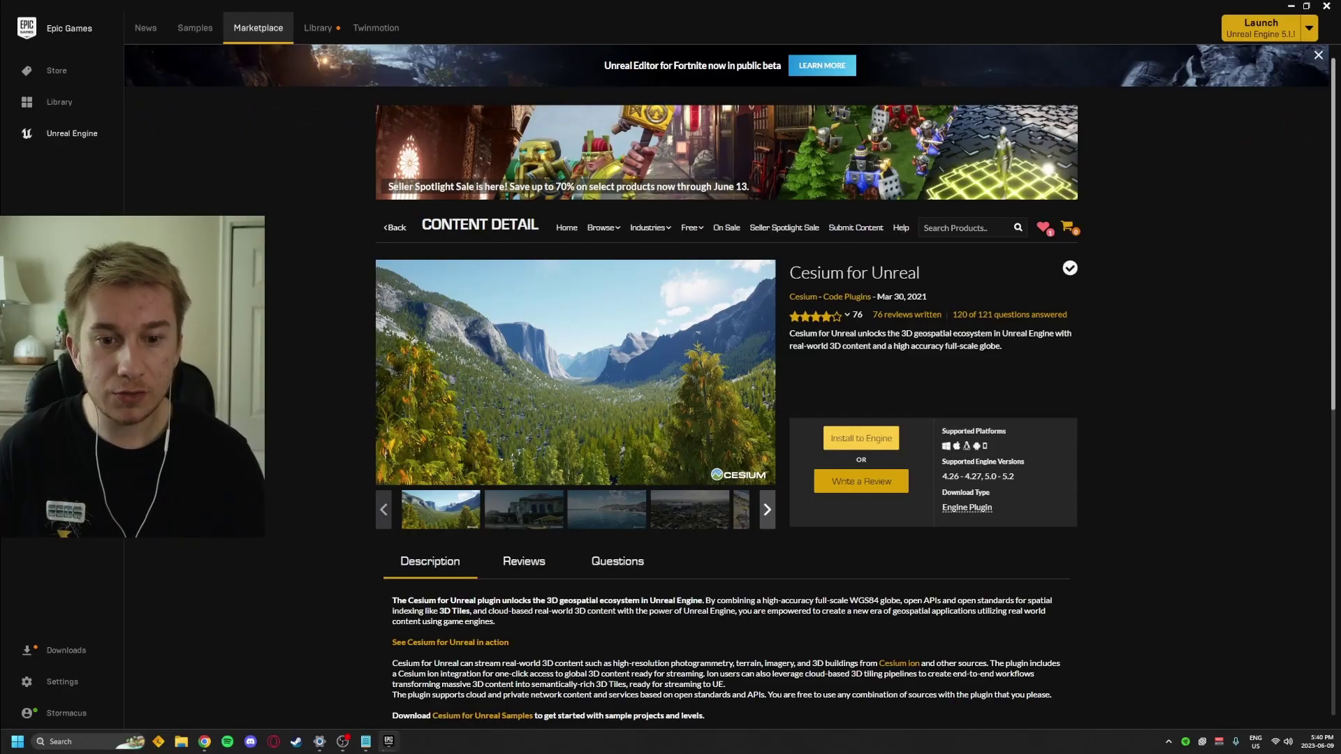
pyautogui.click(862, 438)
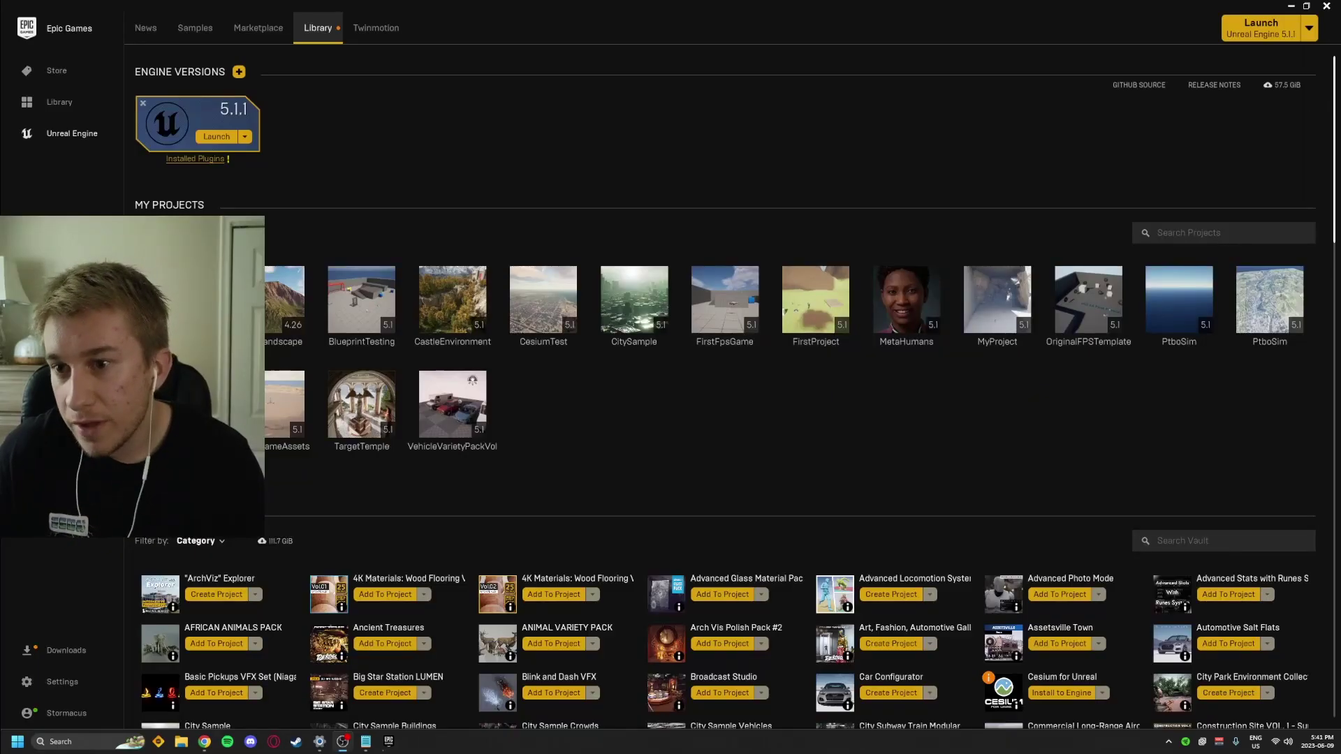
# Launch Unreal Engine 5.1.1 and set up a blank Games project named CesiumTest2
pyautogui.click(1261, 28)
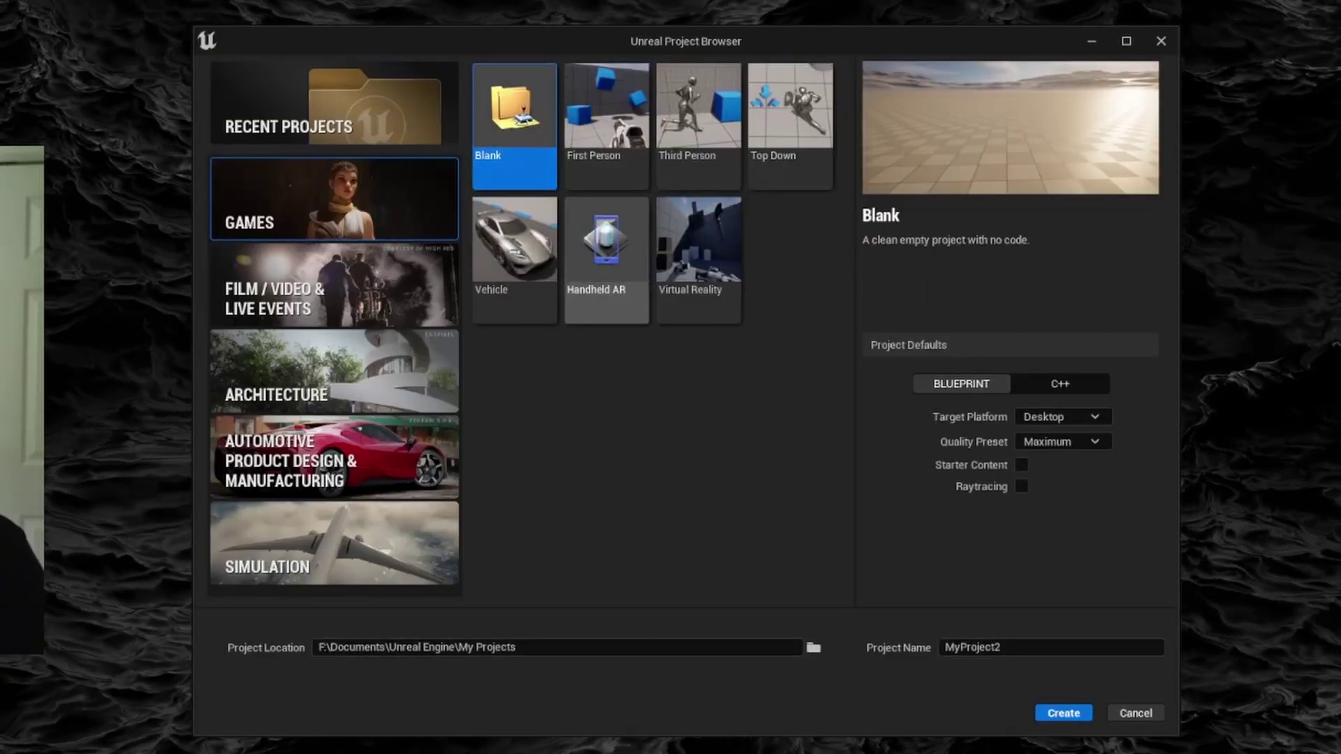
pyautogui.click(973, 648)
pyautogui.write('CesiumT')
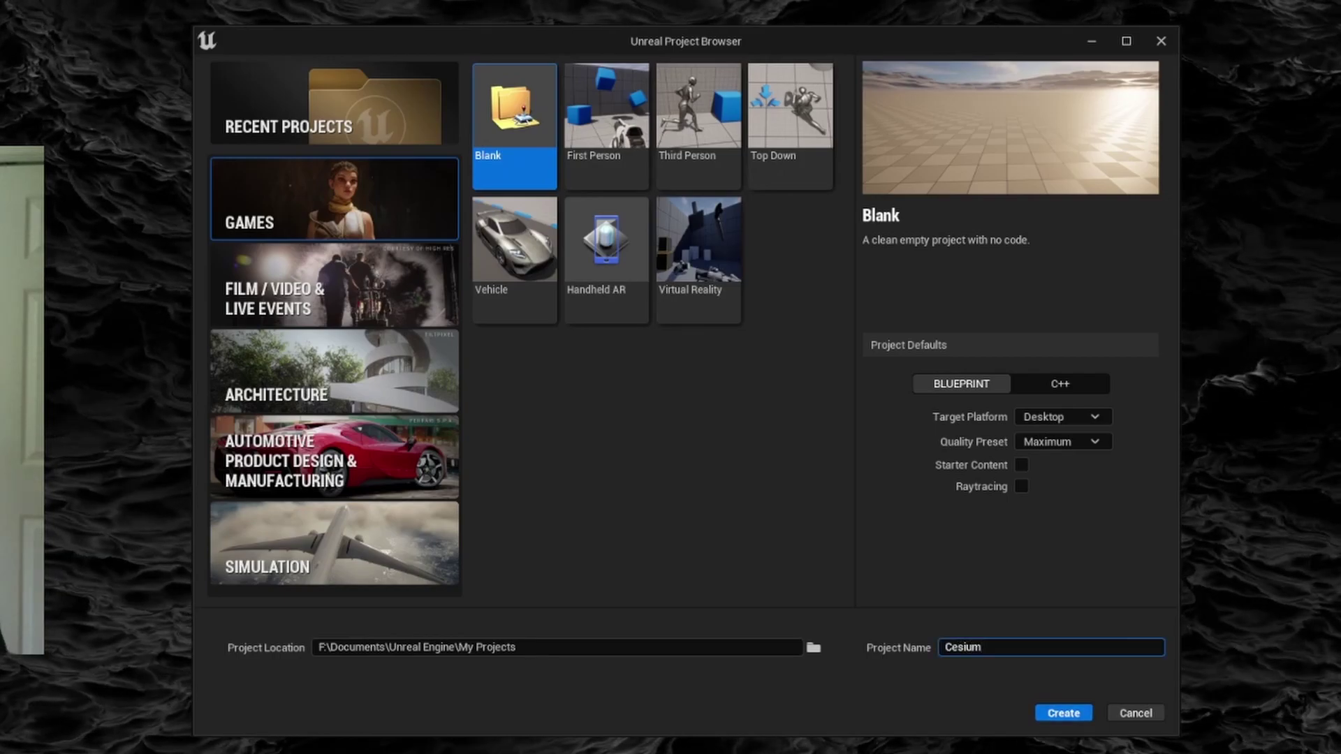
pyautogui.write('est2')
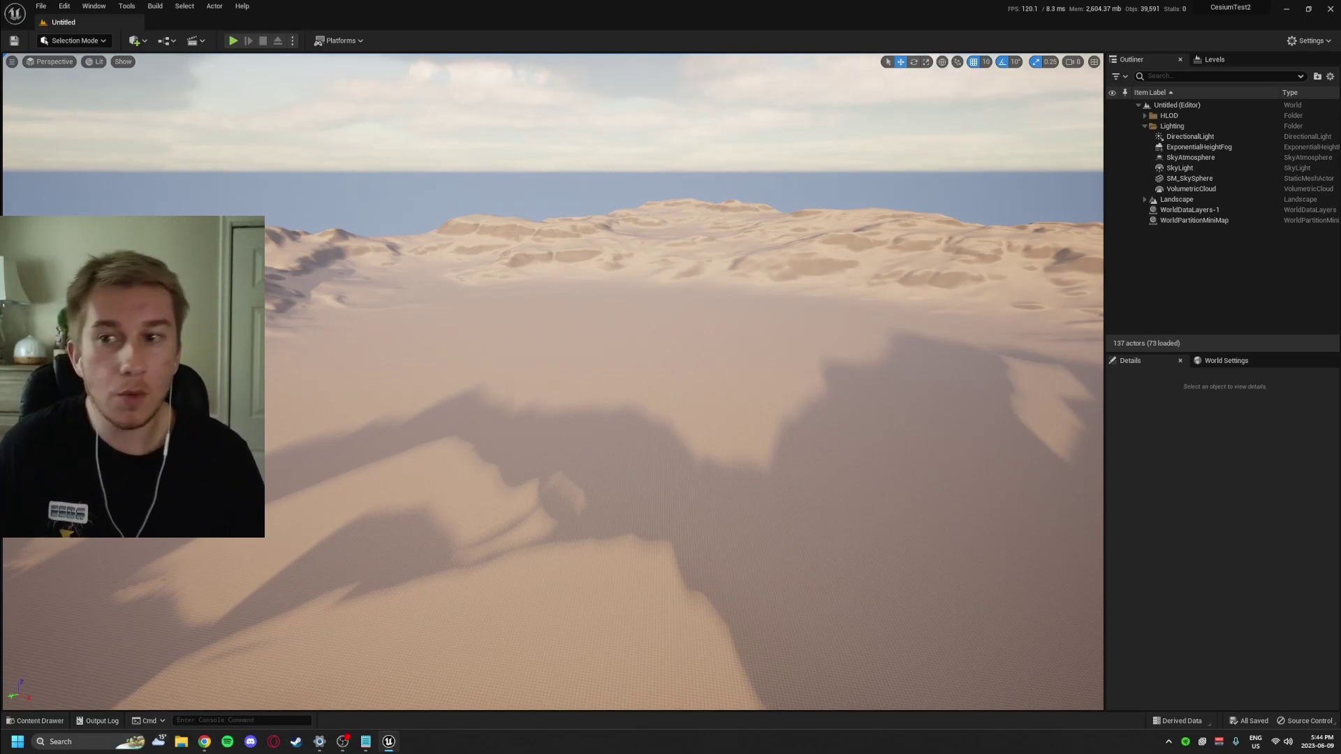
# Enable the Cesium for Unreal plugin and restart the editor
pyautogui.click(64, 5)
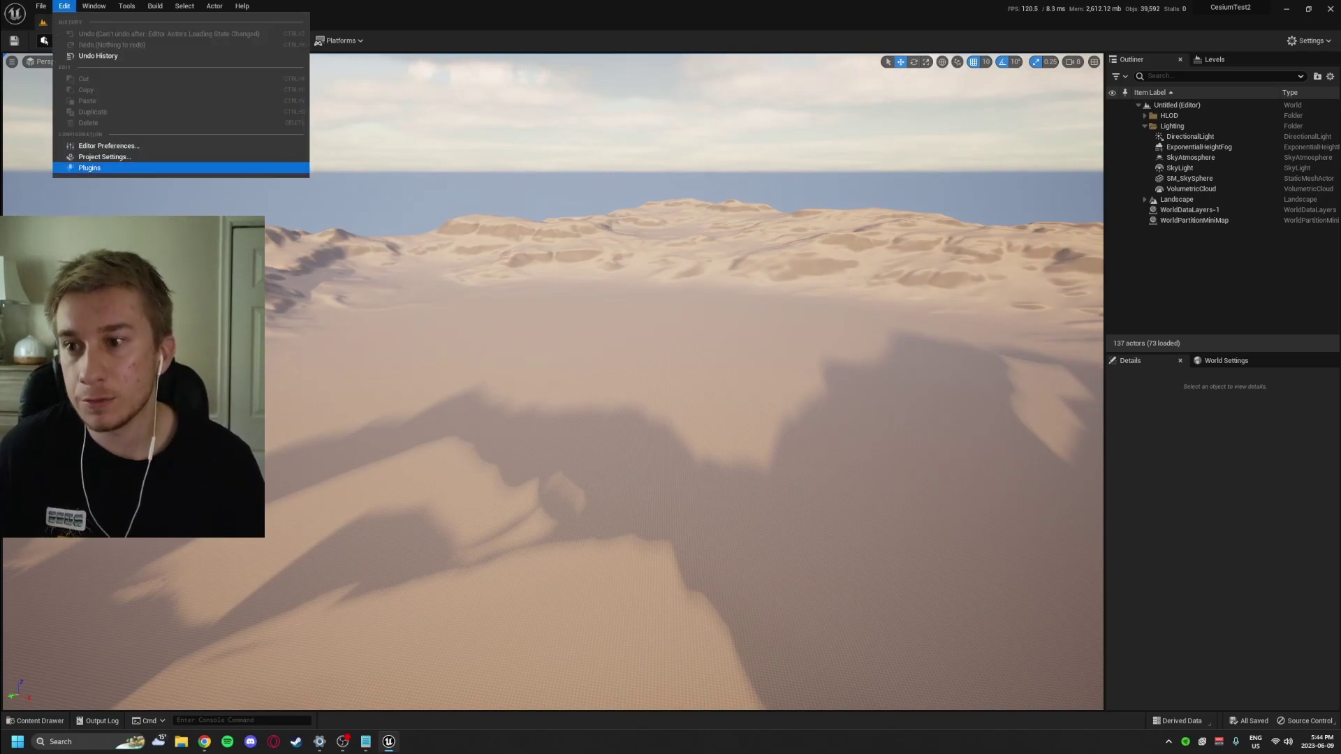
pyautogui.click(91, 168)
pyautogui.write('cesiu')
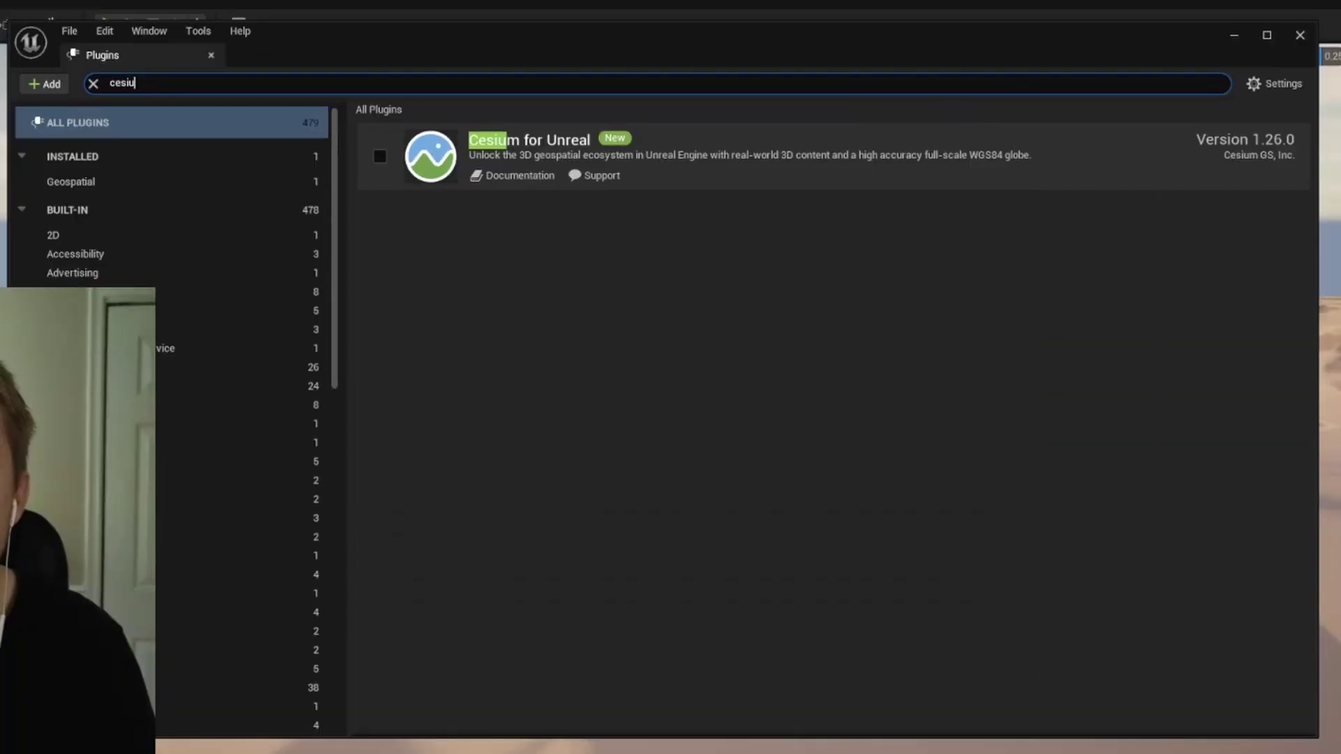
pyautogui.click(414, 128)
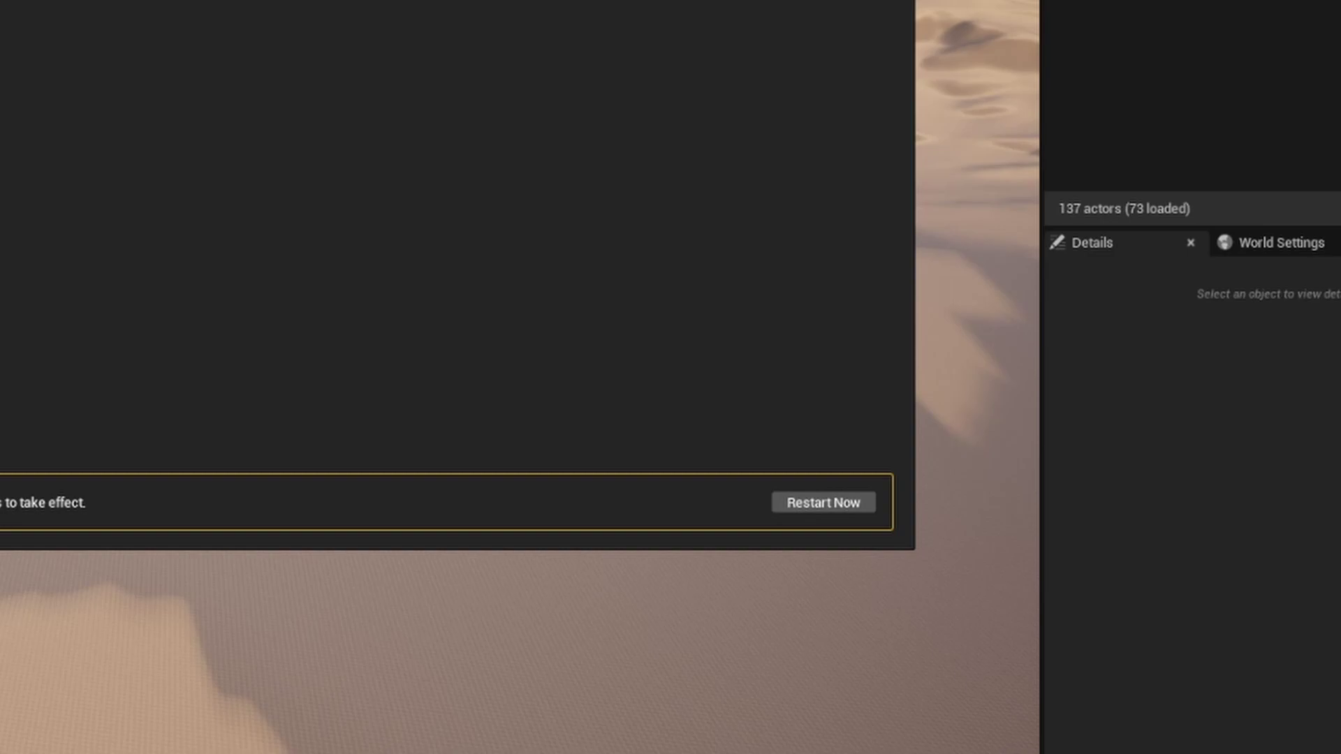
pyautogui.click(824, 503)
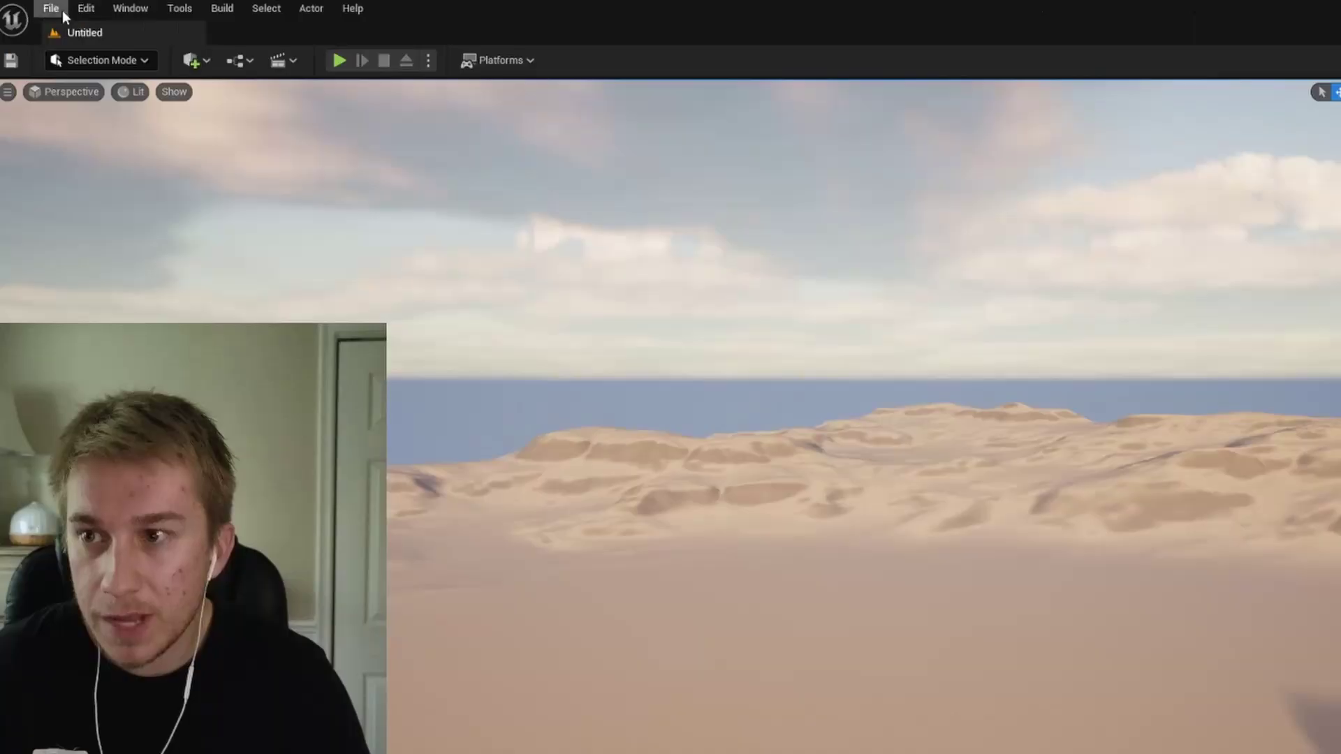
# Create a new level from the Empty Level template
pyautogui.click(60, 9)
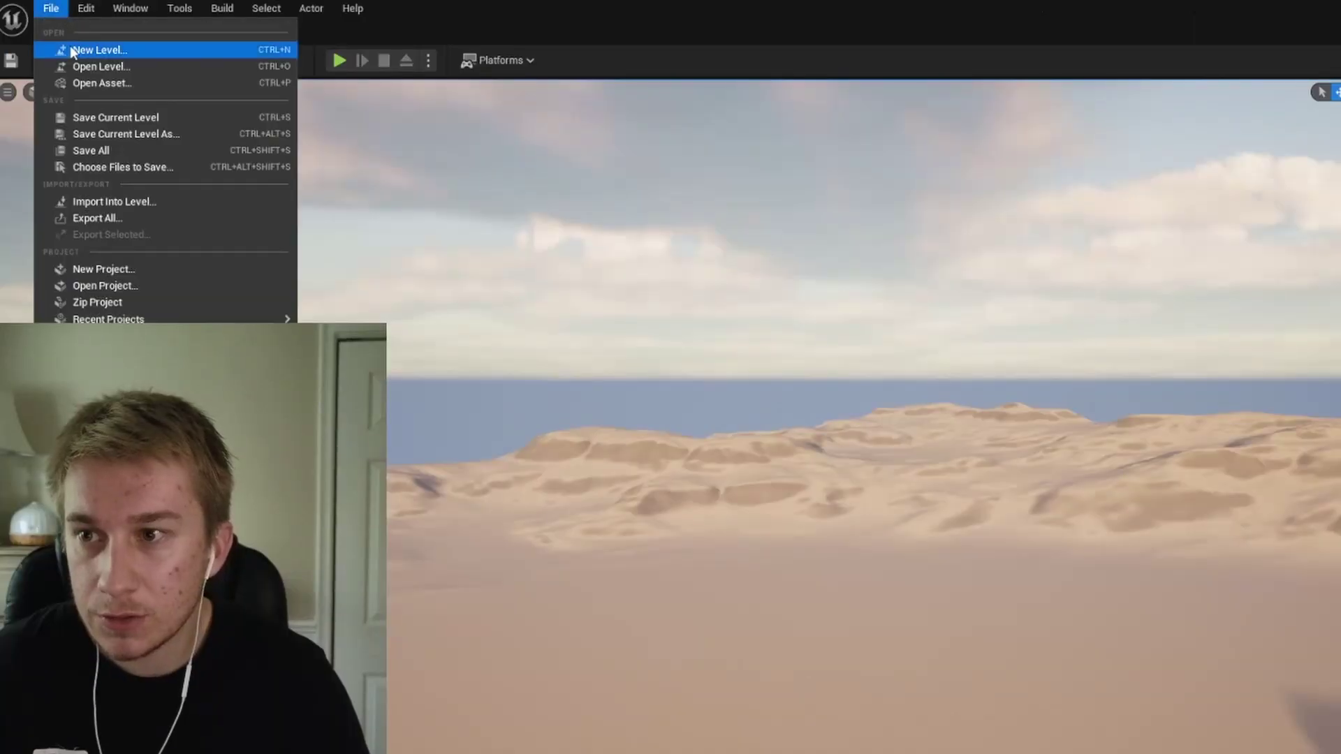
pyautogui.click(71, 49)
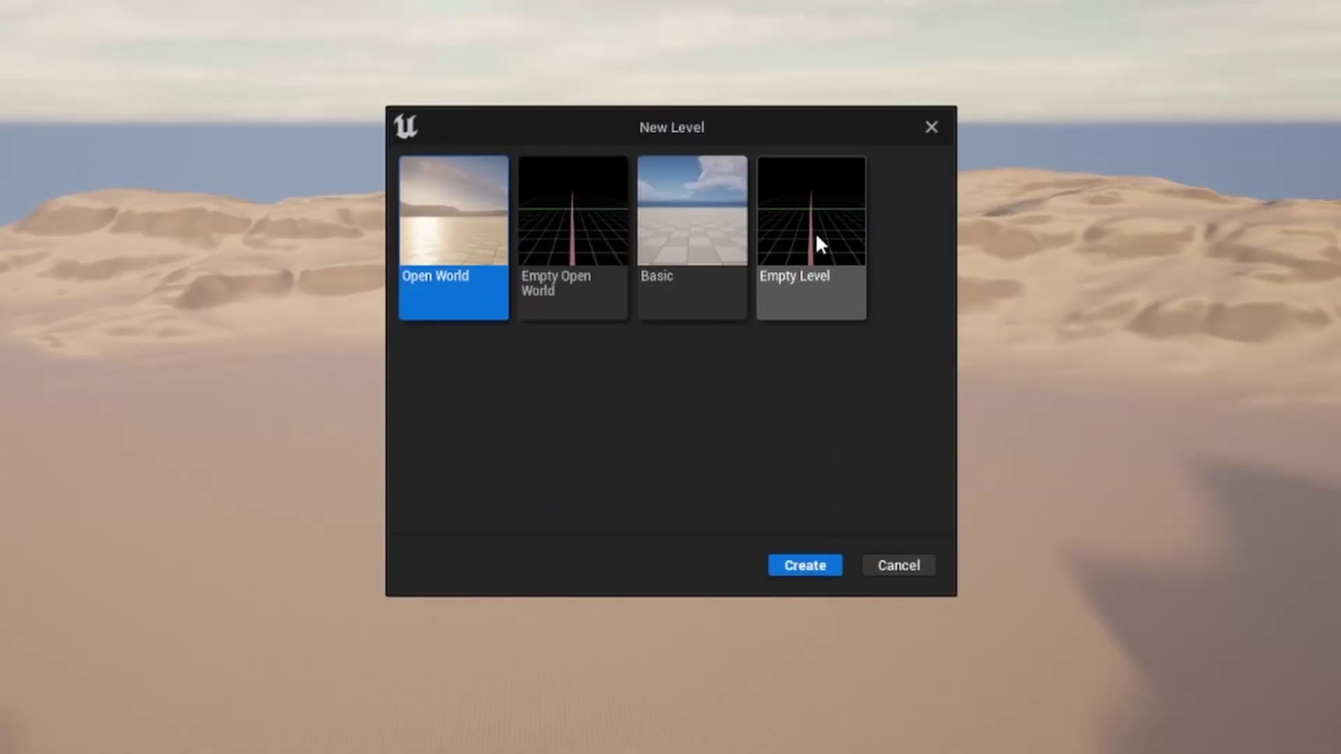
pyautogui.doubleClick(815, 241)
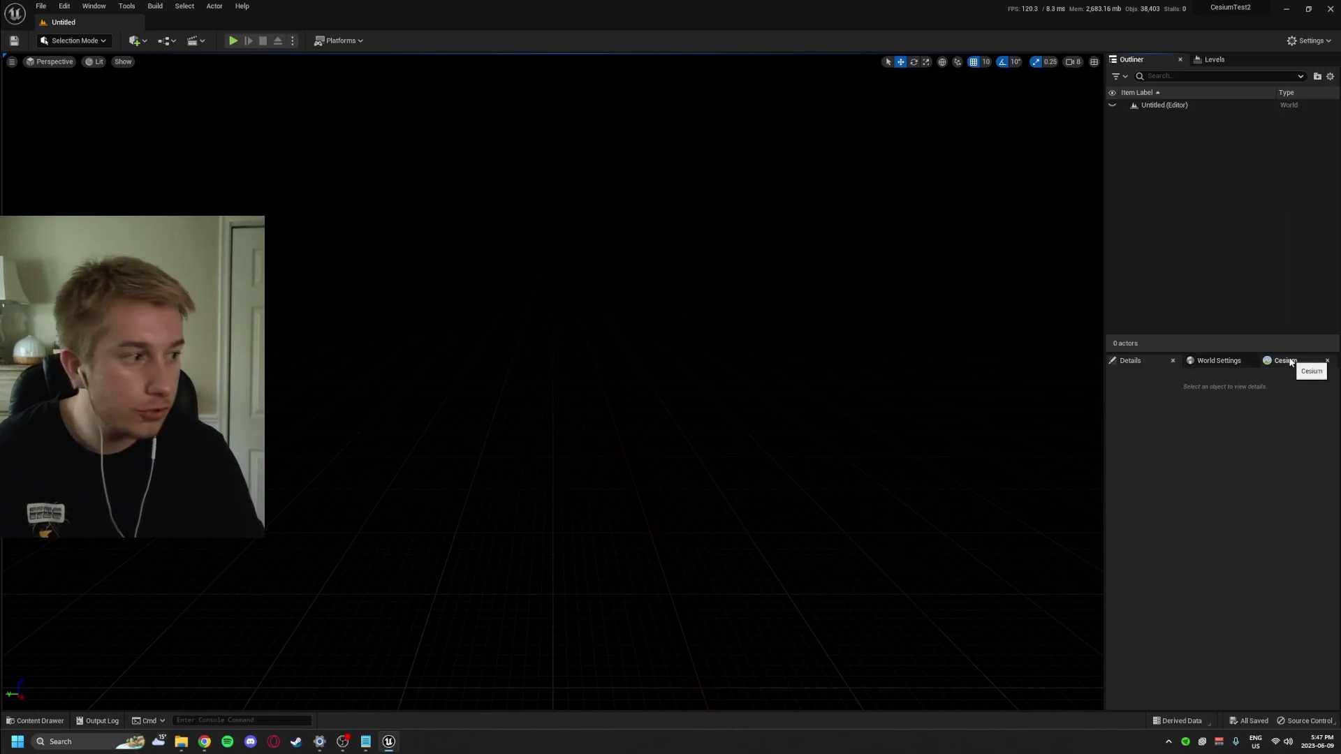
# Add a Blank 3D Tiles Tileset, Cesium SunSky, Dynamic Pawn and Cesium Cartographic Polygon to the level
pyautogui.click(1284, 361)
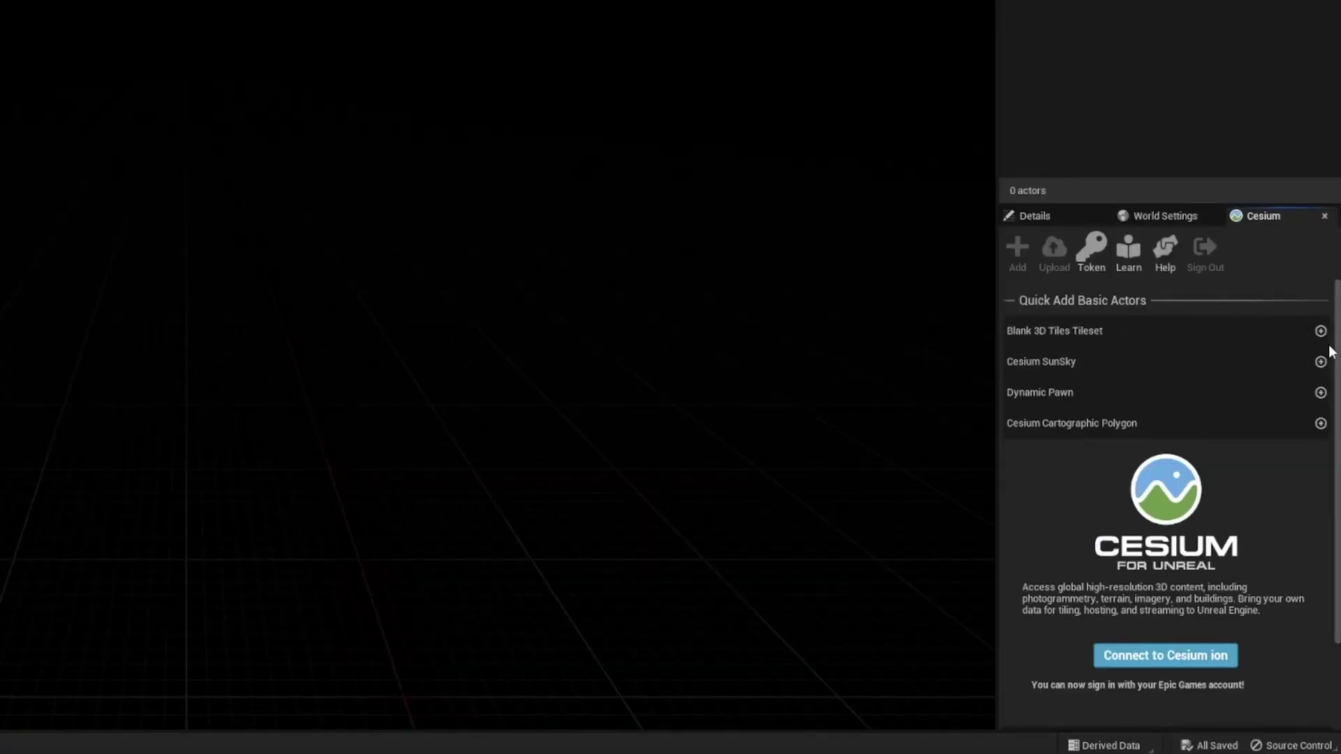
pyautogui.click(1320, 330)
pyautogui.click(1320, 361)
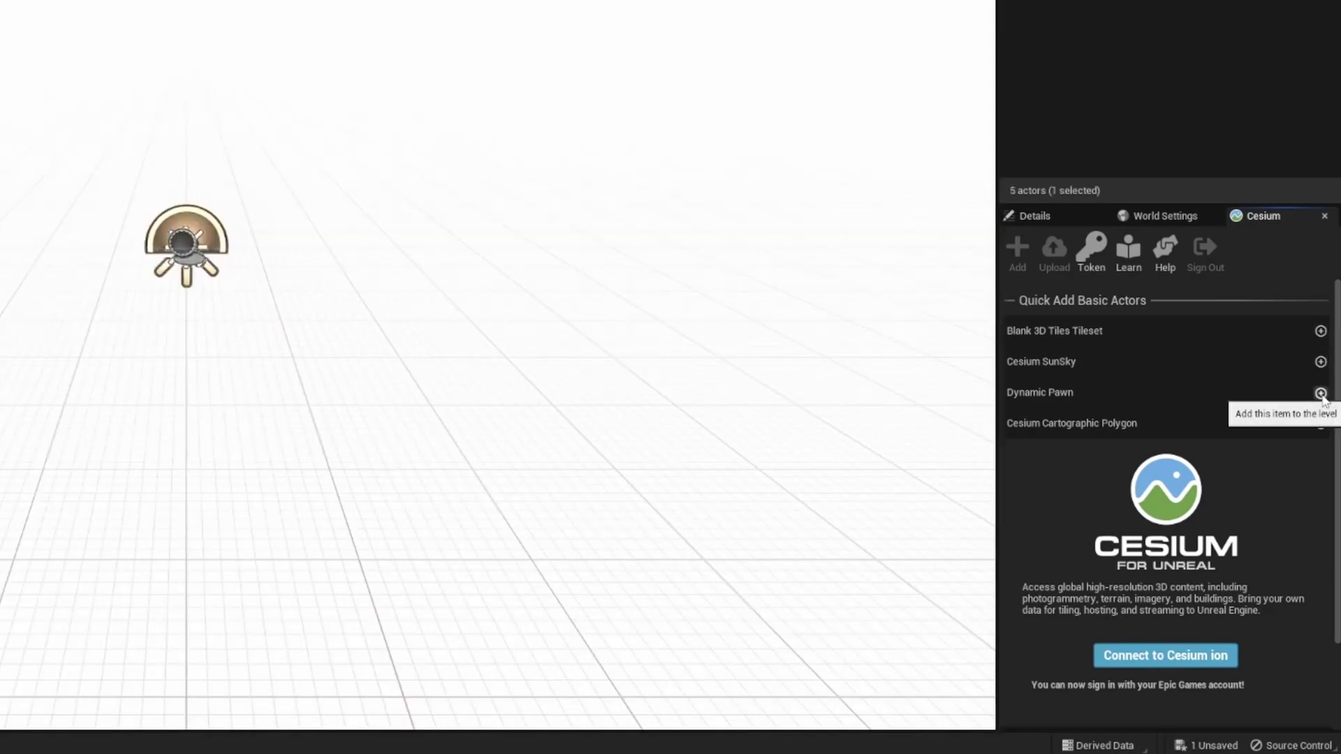
pyautogui.click(1320, 392)
pyautogui.click(1321, 424)
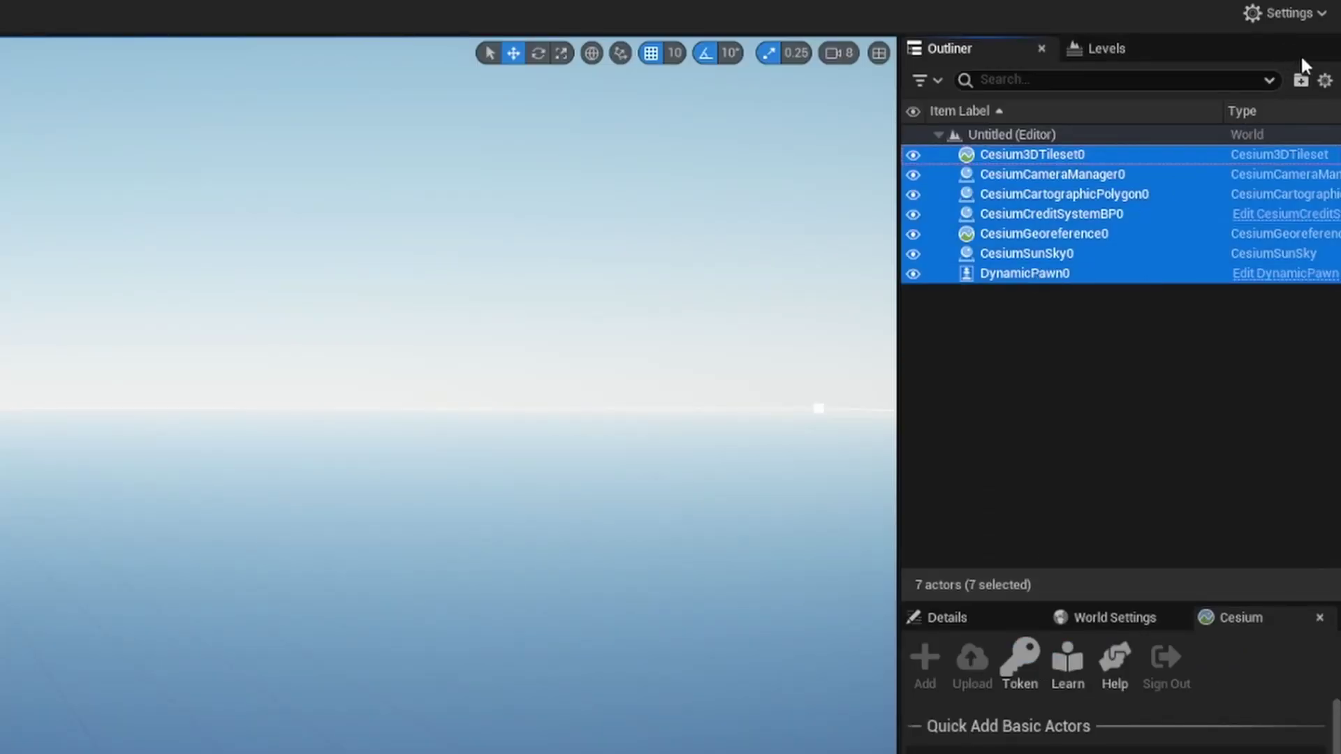
# Group all the selected level actors in a new Outliner folder named Cesium
pyautogui.click(1301, 79)
pyautogui.write('Cesium')
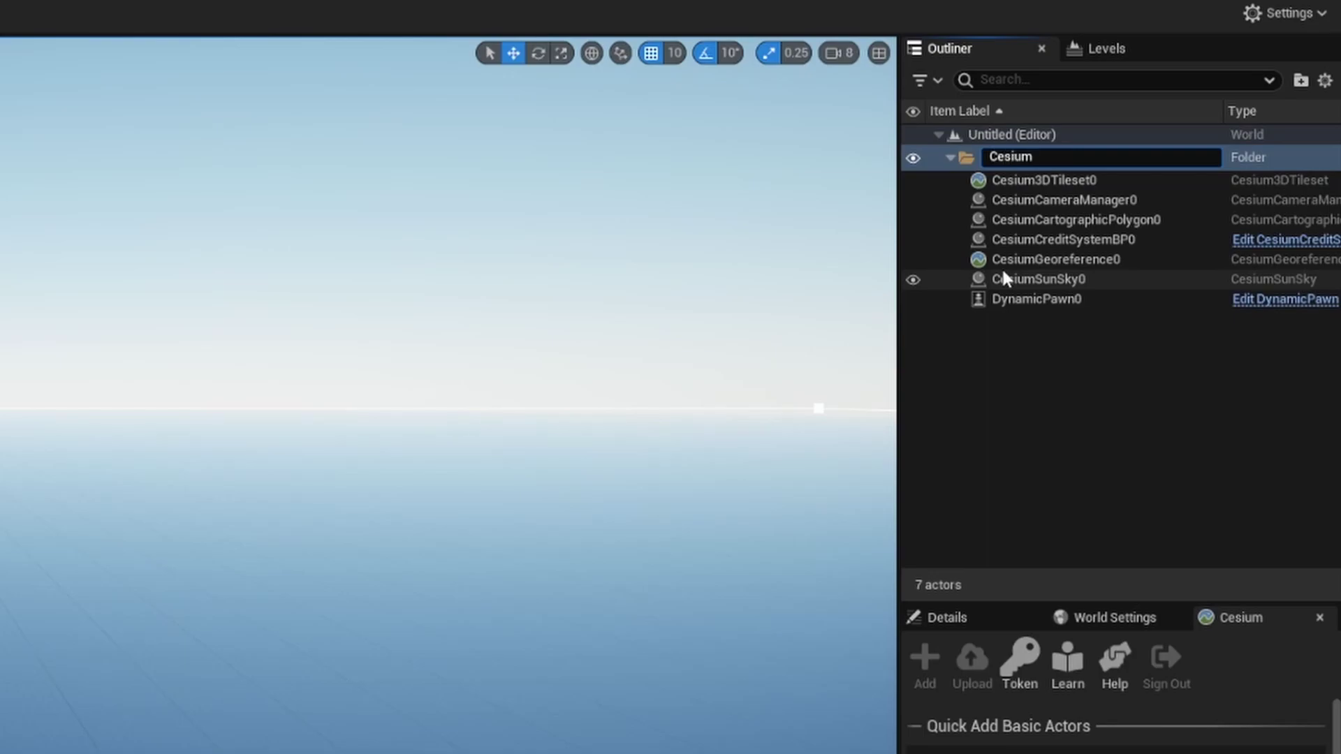
pyautogui.press('Return')
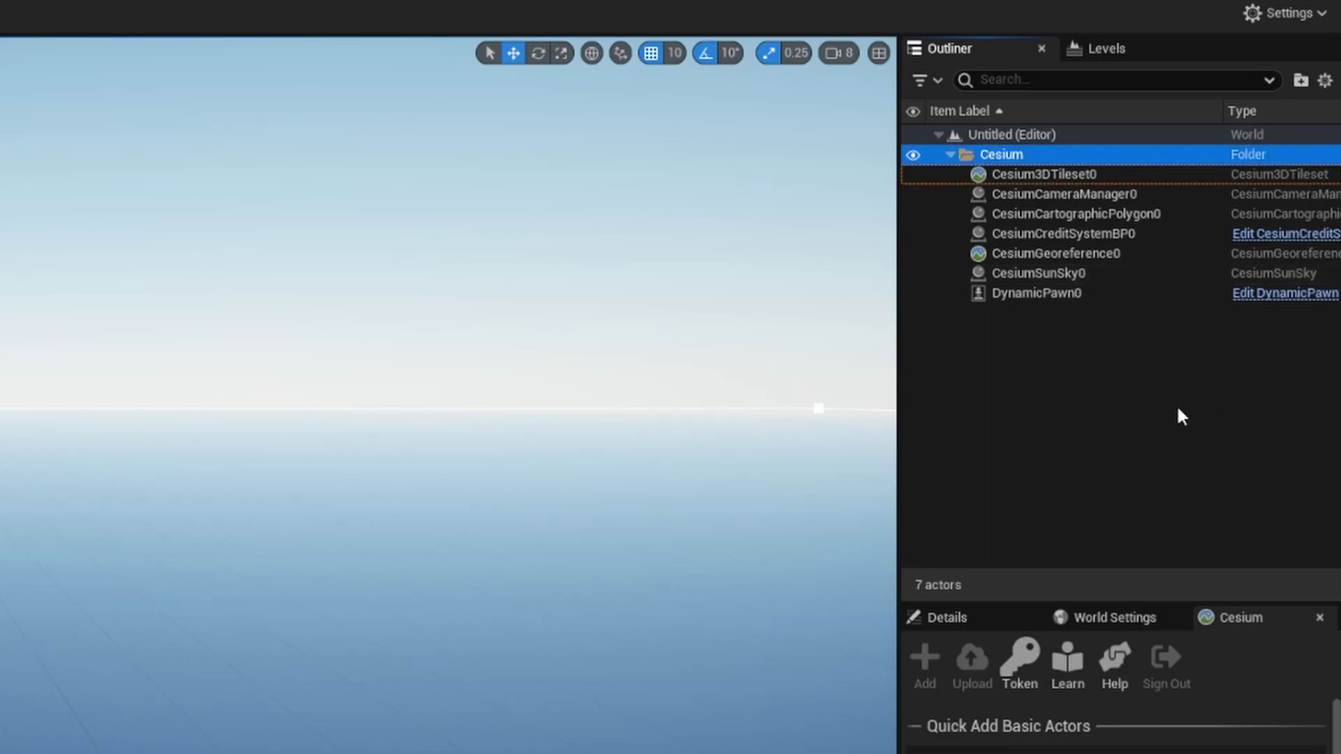
# Set the source of Cesium3DTileset0 to From Url and open its Url value for editing
pyautogui.click(1080, 434)
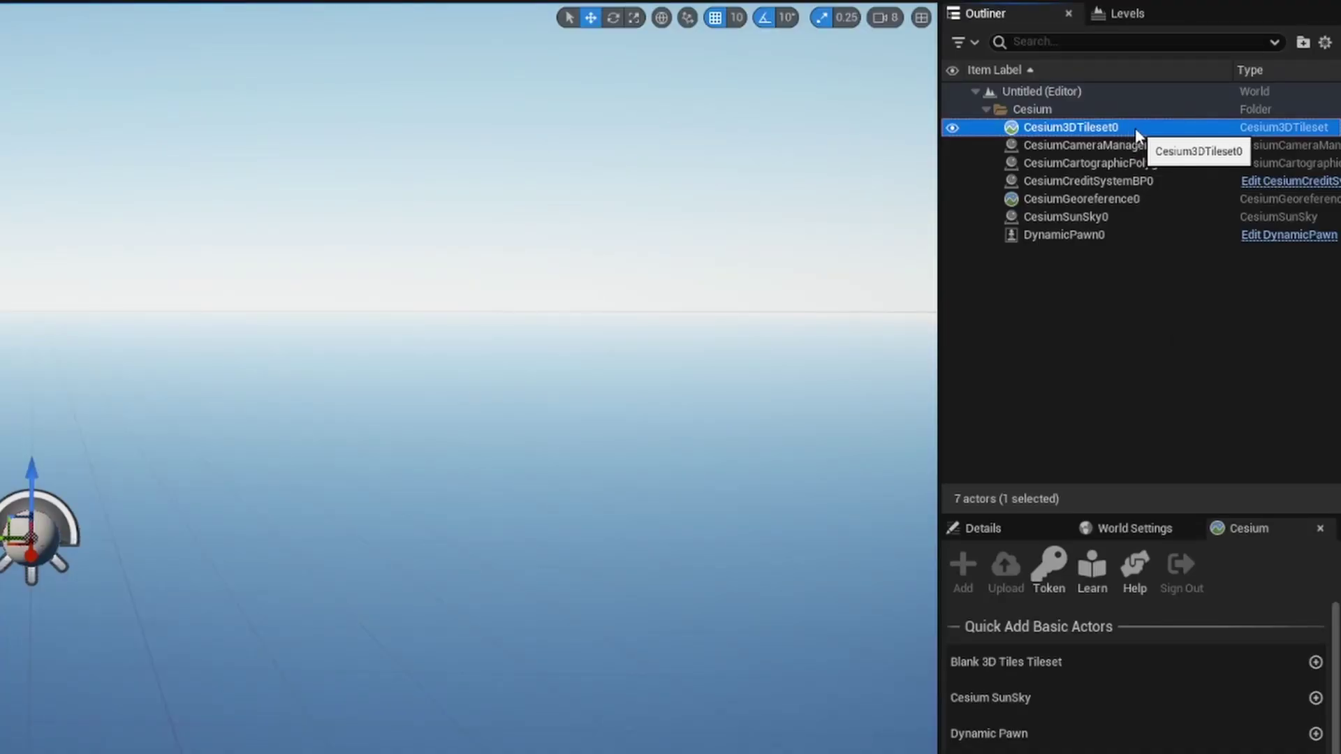
pyautogui.click(1109, 216)
pyautogui.click(978, 528)
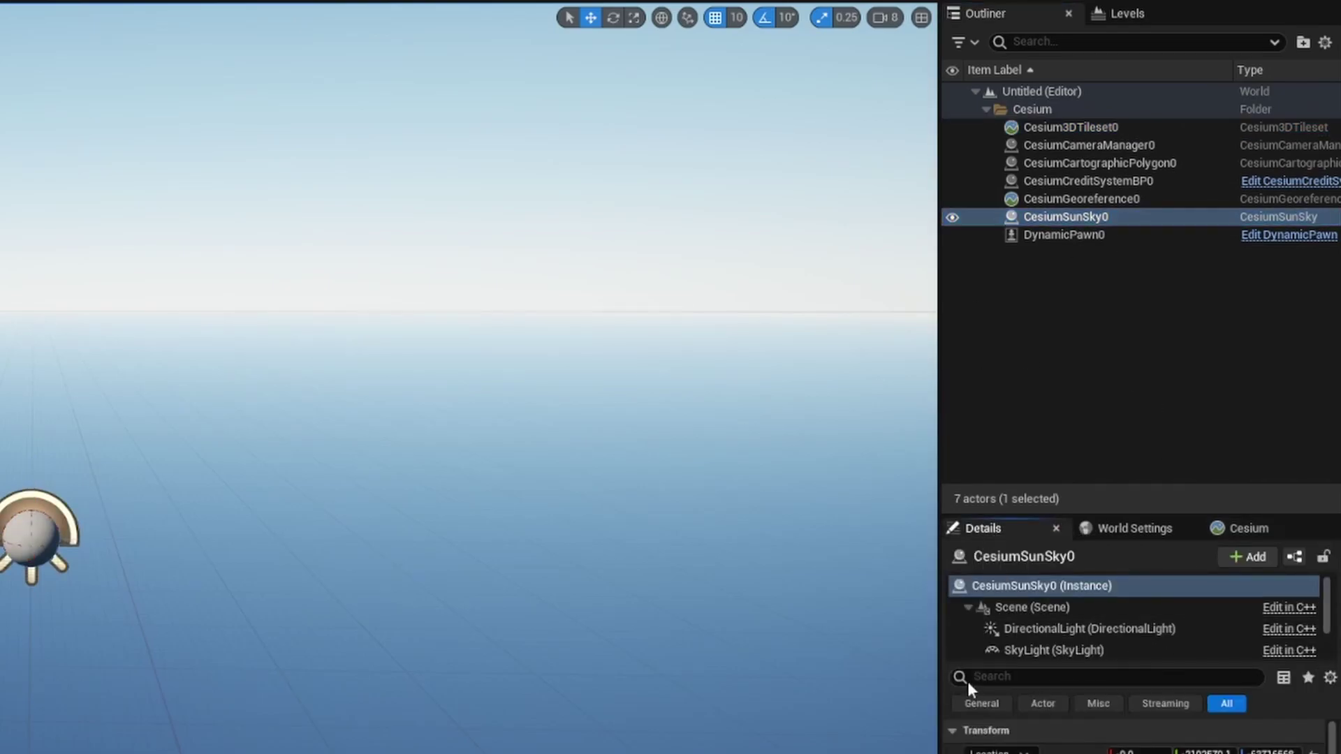
pyautogui.click(1129, 128)
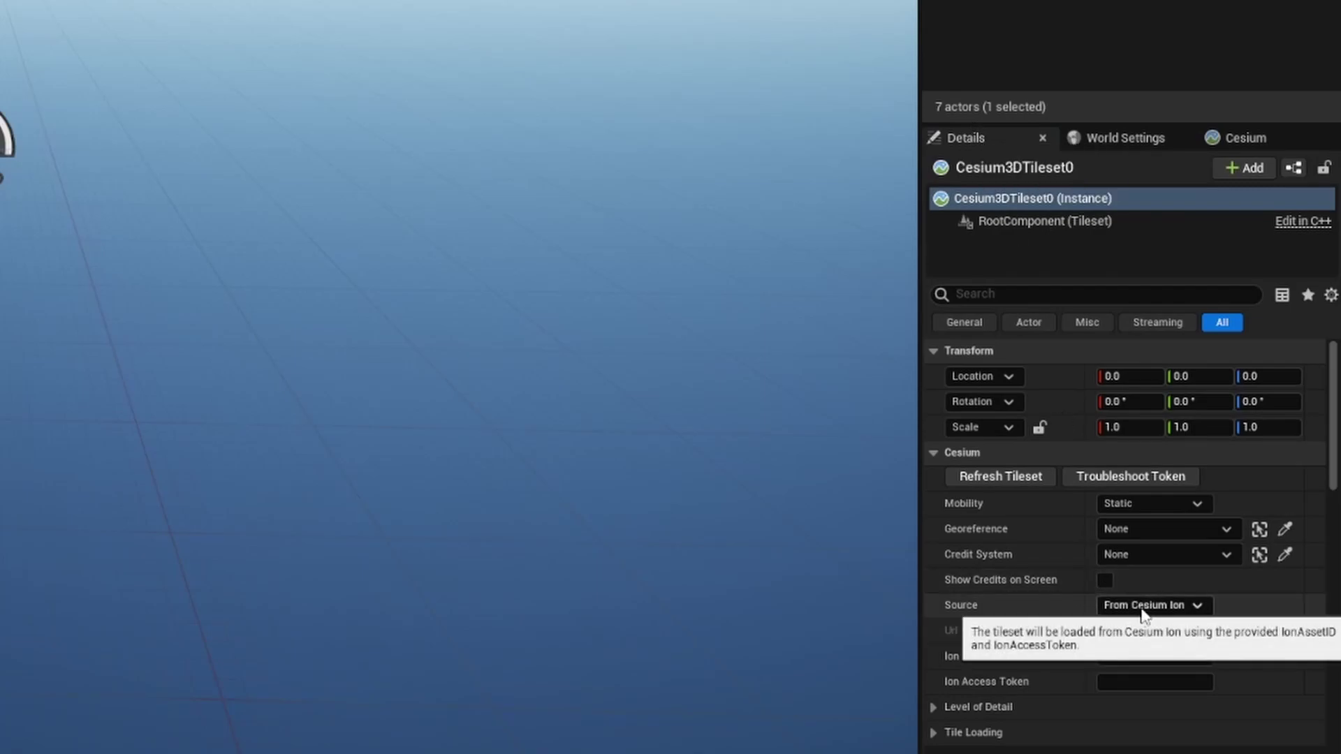
pyautogui.click(1159, 606)
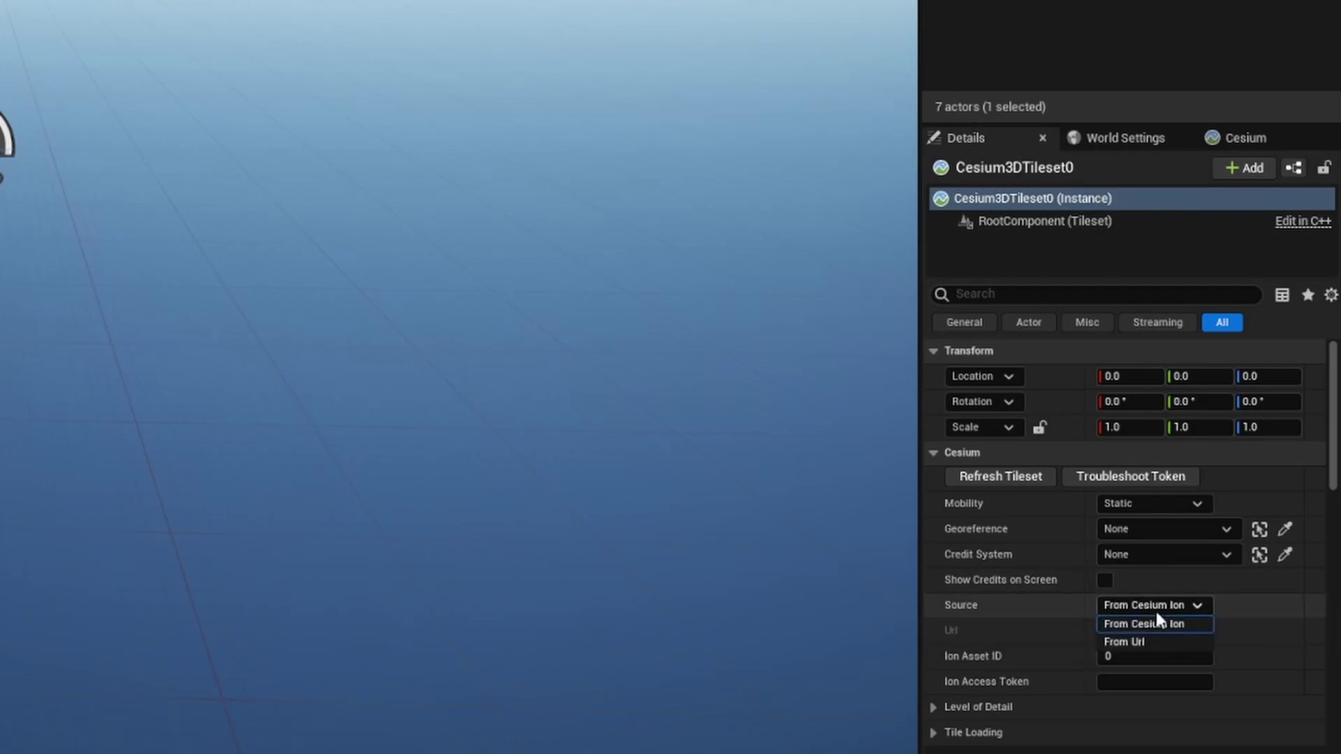
pyautogui.click(1118, 637)
pyautogui.click(1153, 631)
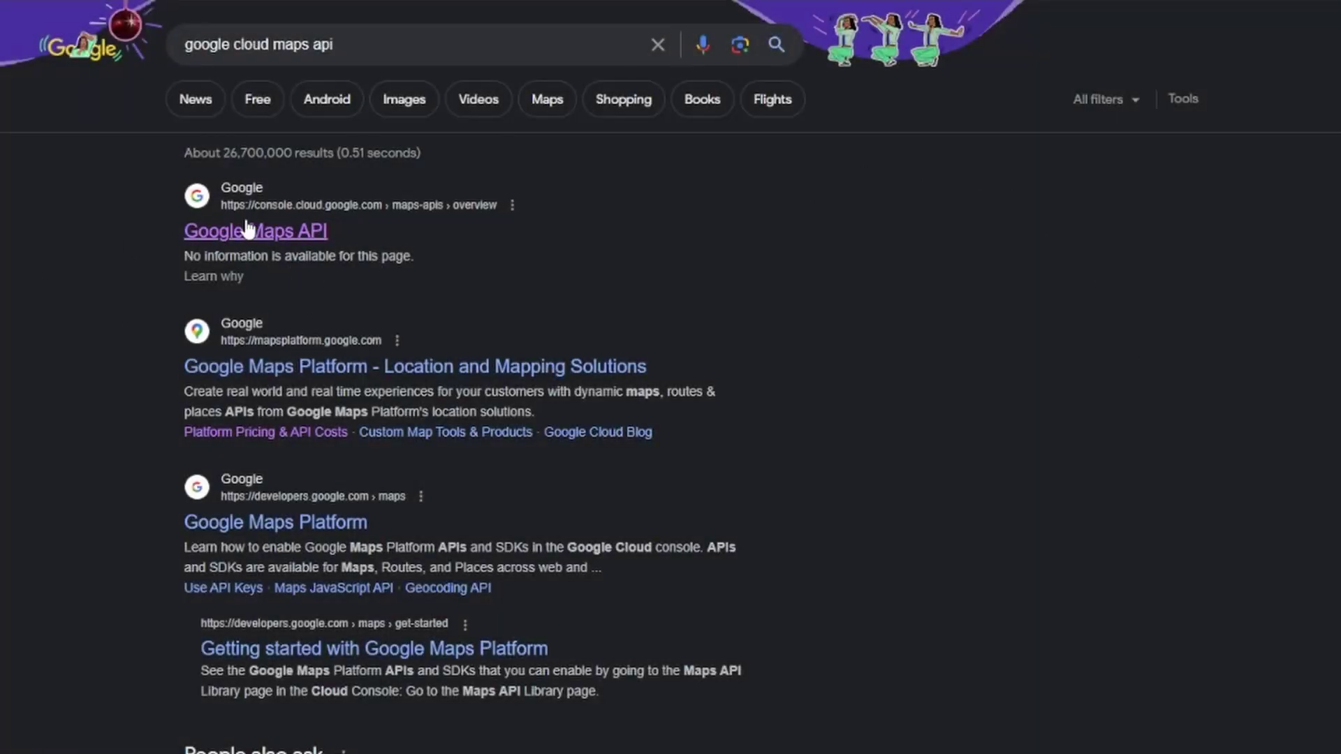
# In the browser, open the Google Maps API console's credentials, and find the Map Tiles API by searching for "map tiles"
pyautogui.click(241, 233)
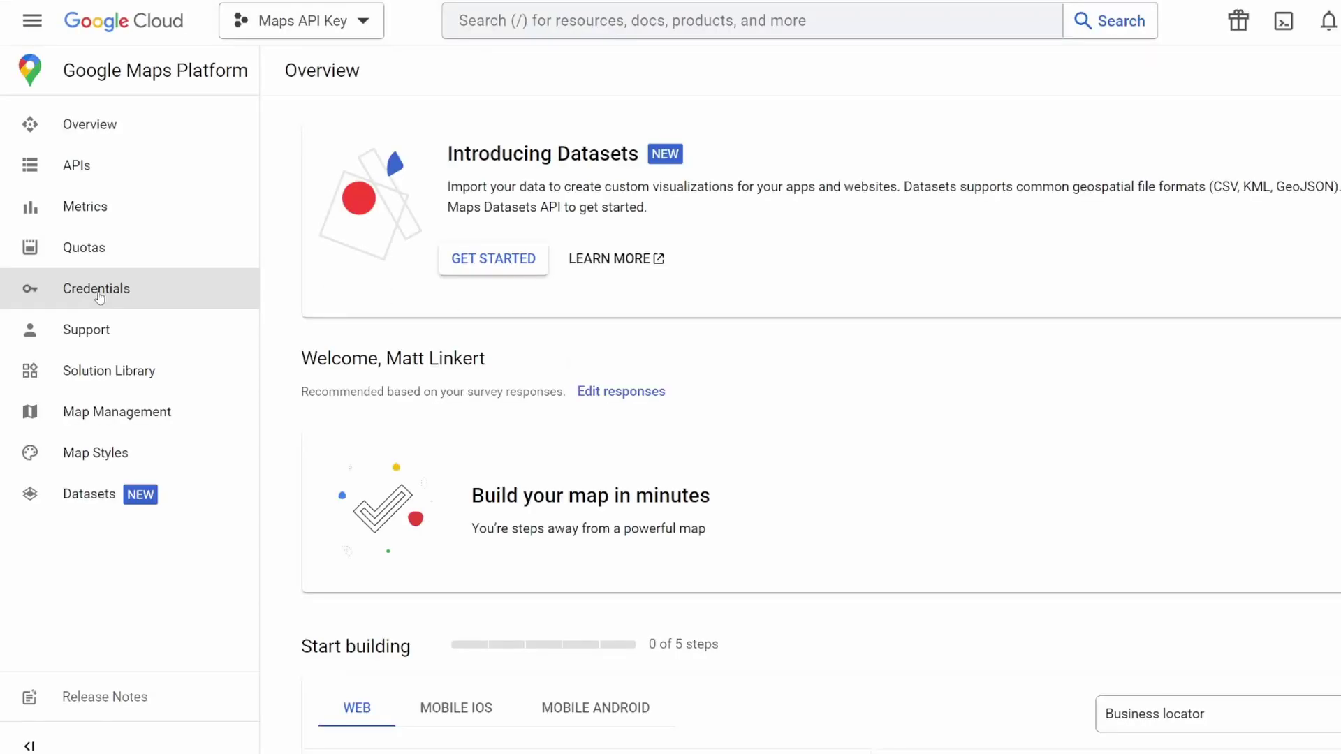
pyautogui.click(101, 290)
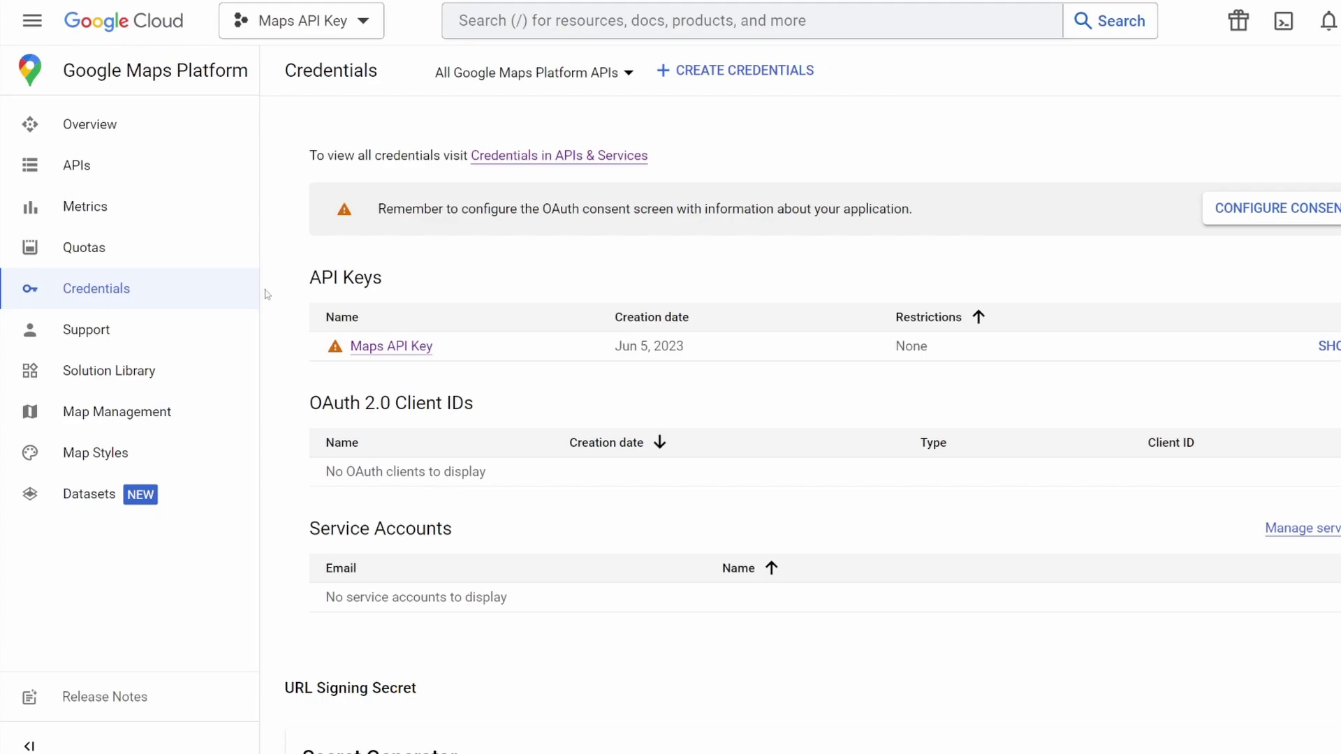
pyautogui.click(503, 28)
pyautogui.write('map ti')
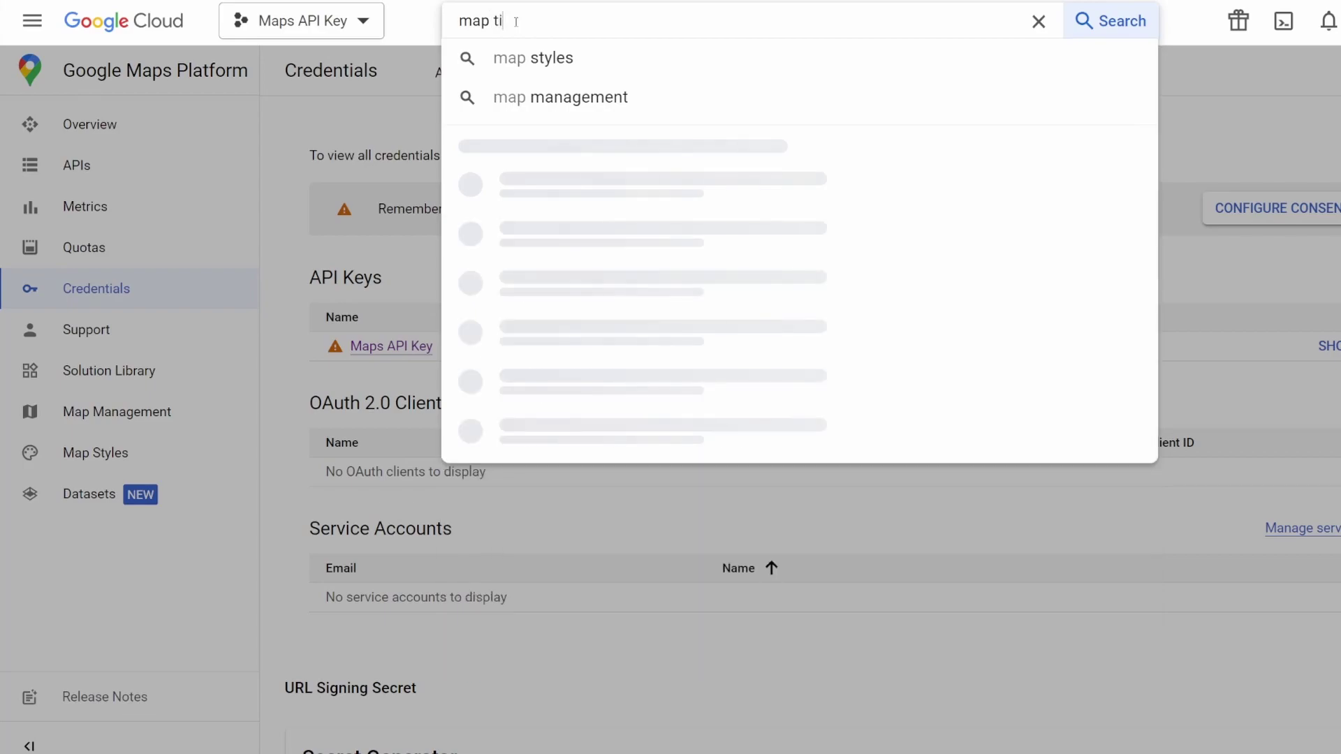
pyautogui.write('les')
pyautogui.scroll(-2, 563, 463)
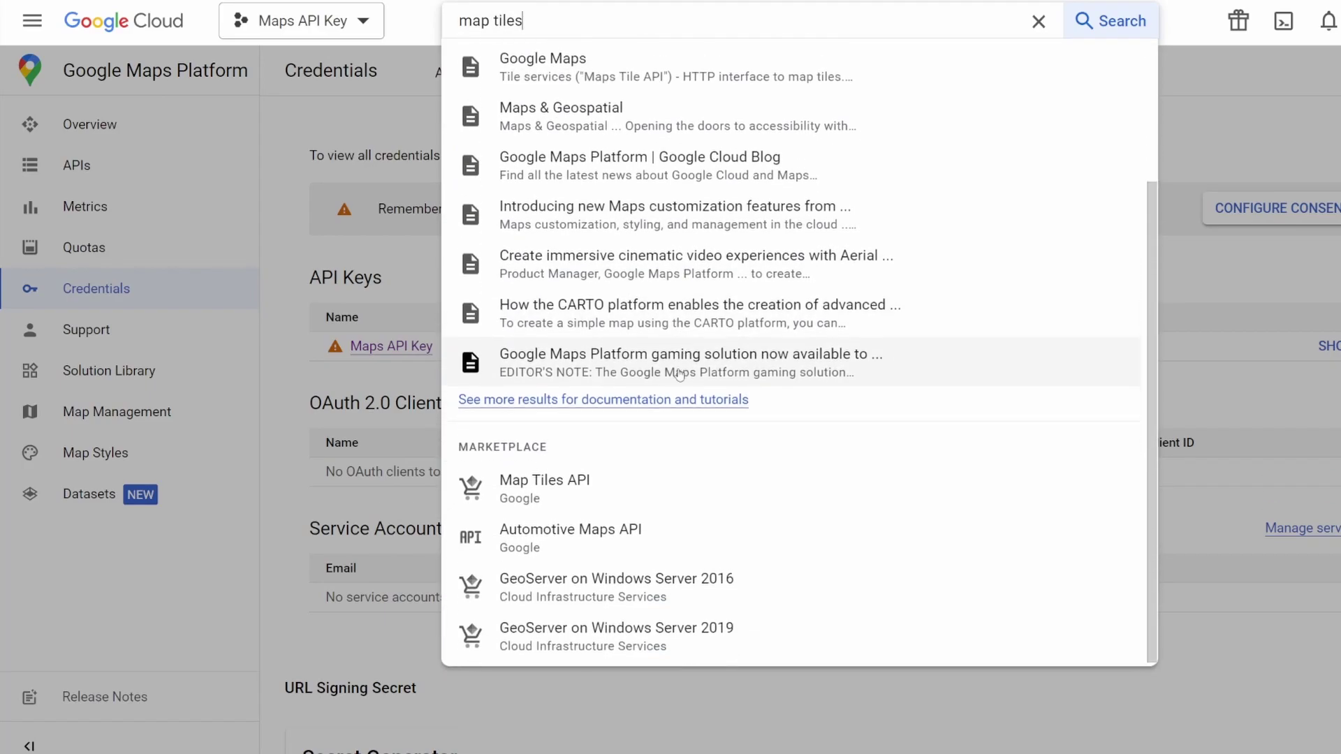
pyautogui.click(640, 485)
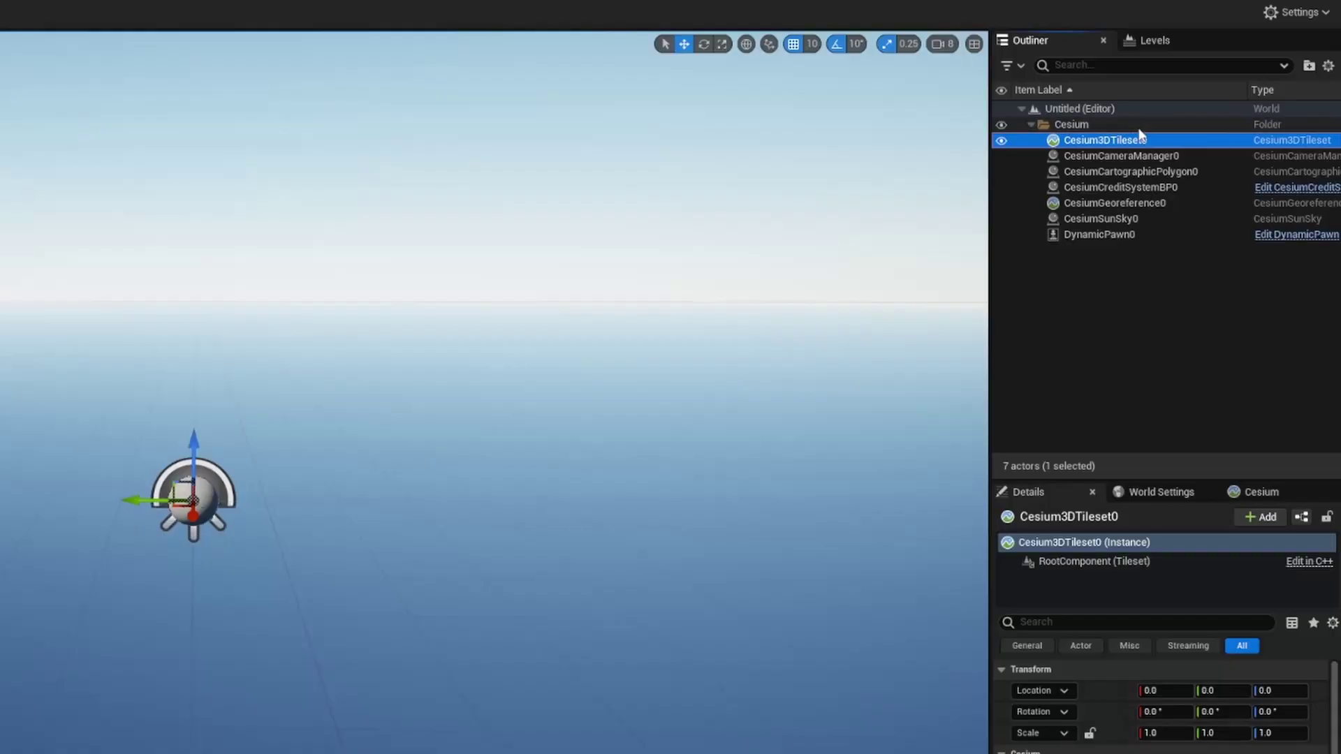
# Copy the Photorealistic 3D Tiles root.json address from the Cesium tutorial and enter it with the Google Maps API key as Cesium3DTileset0's Url
pyautogui.click(1143, 140)
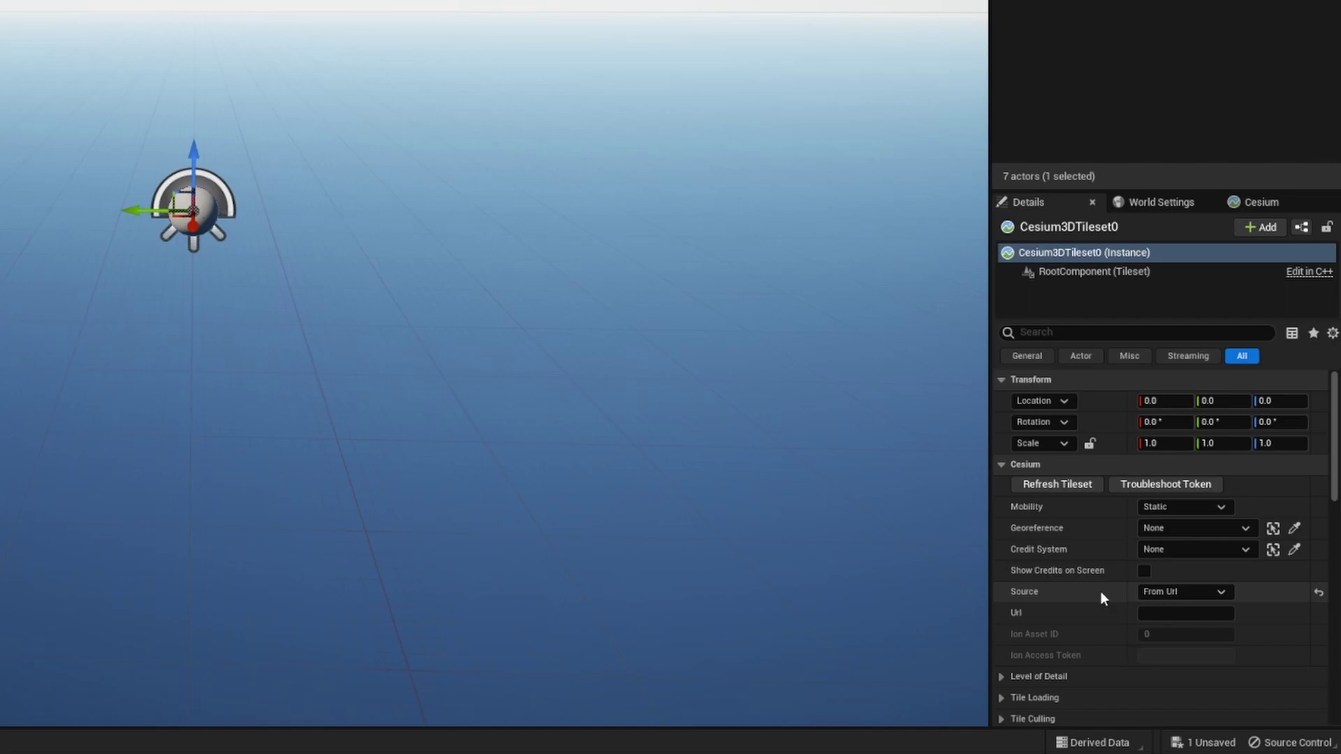
pyautogui.click(1166, 613)
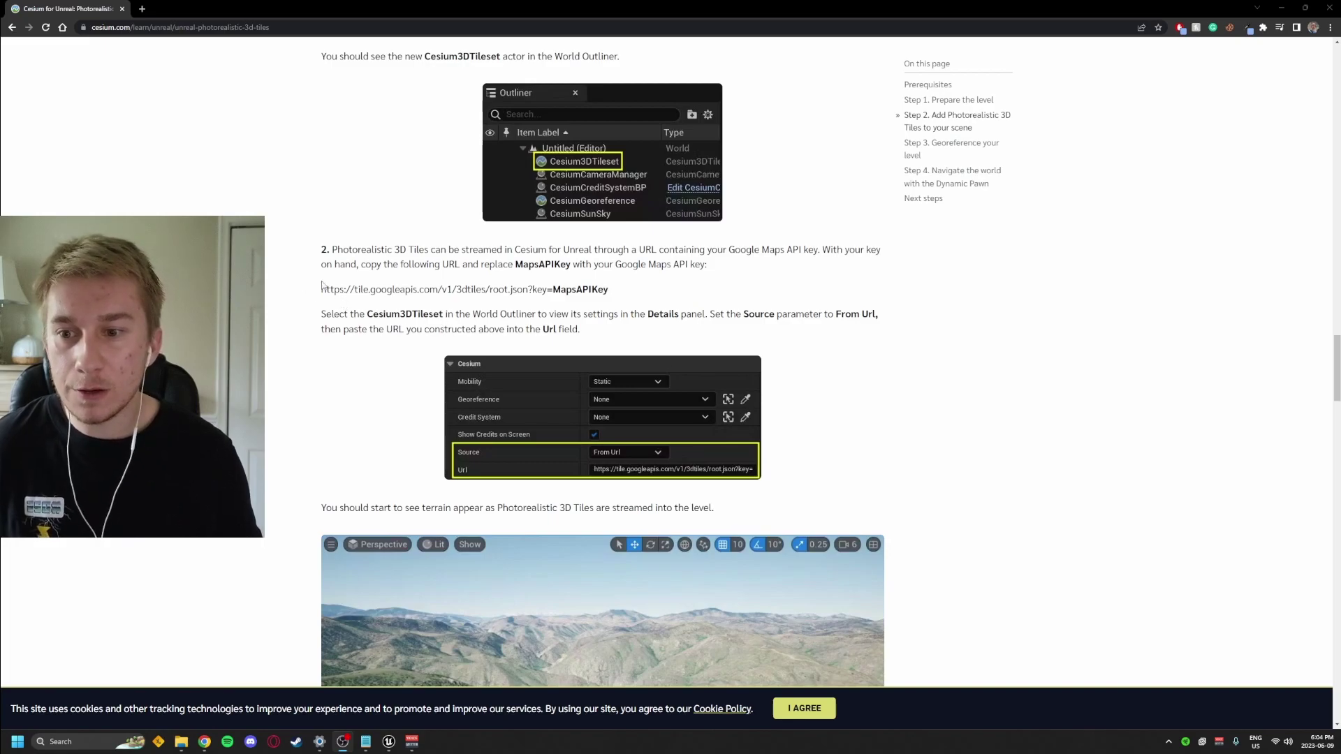
pyautogui.moveTo(321, 293); pyautogui.dragTo(553, 290)
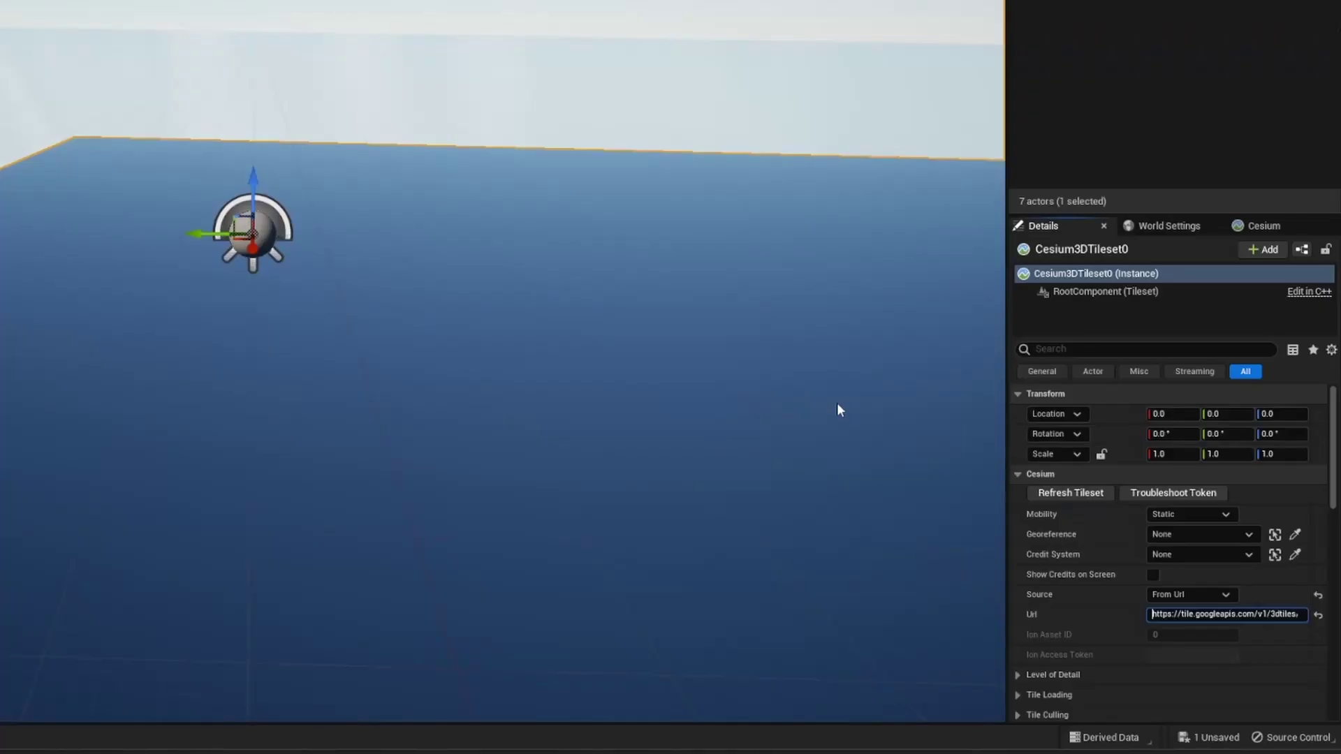
pyautogui.click(1294, 615)
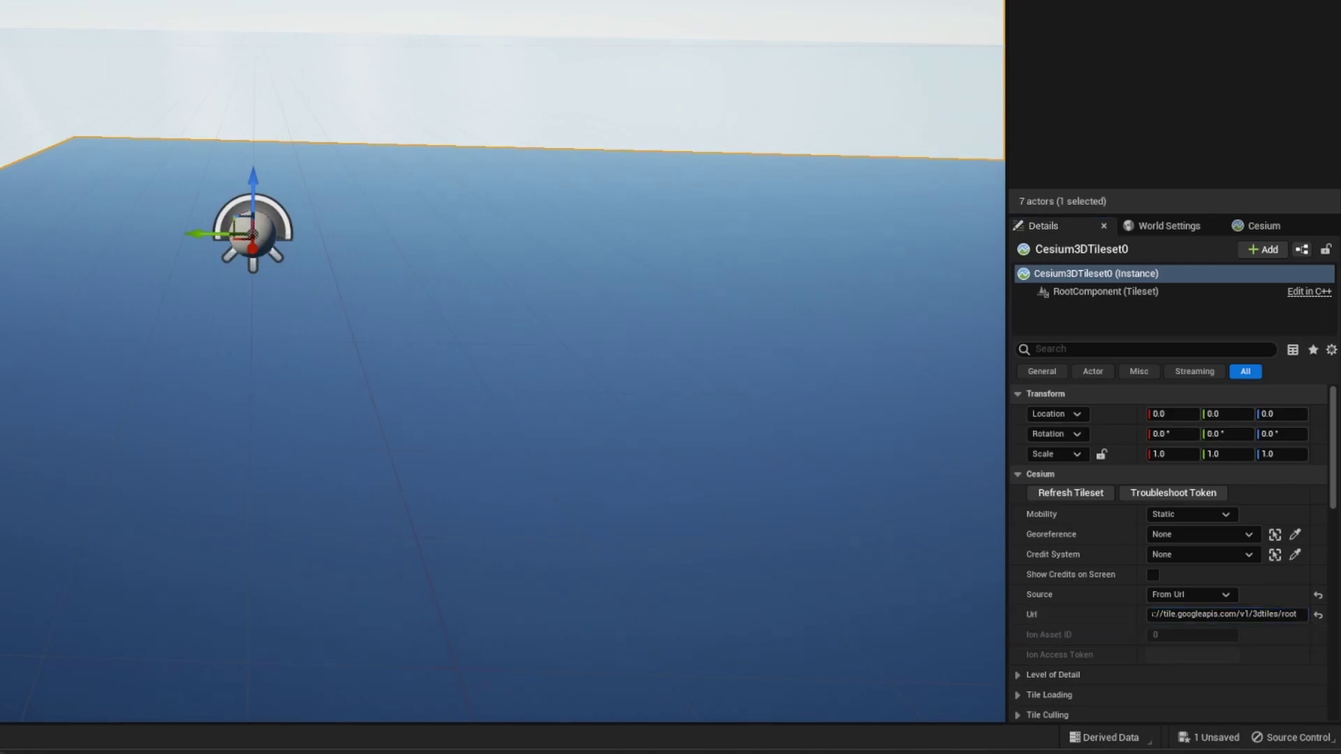
pyautogui.press('Return')
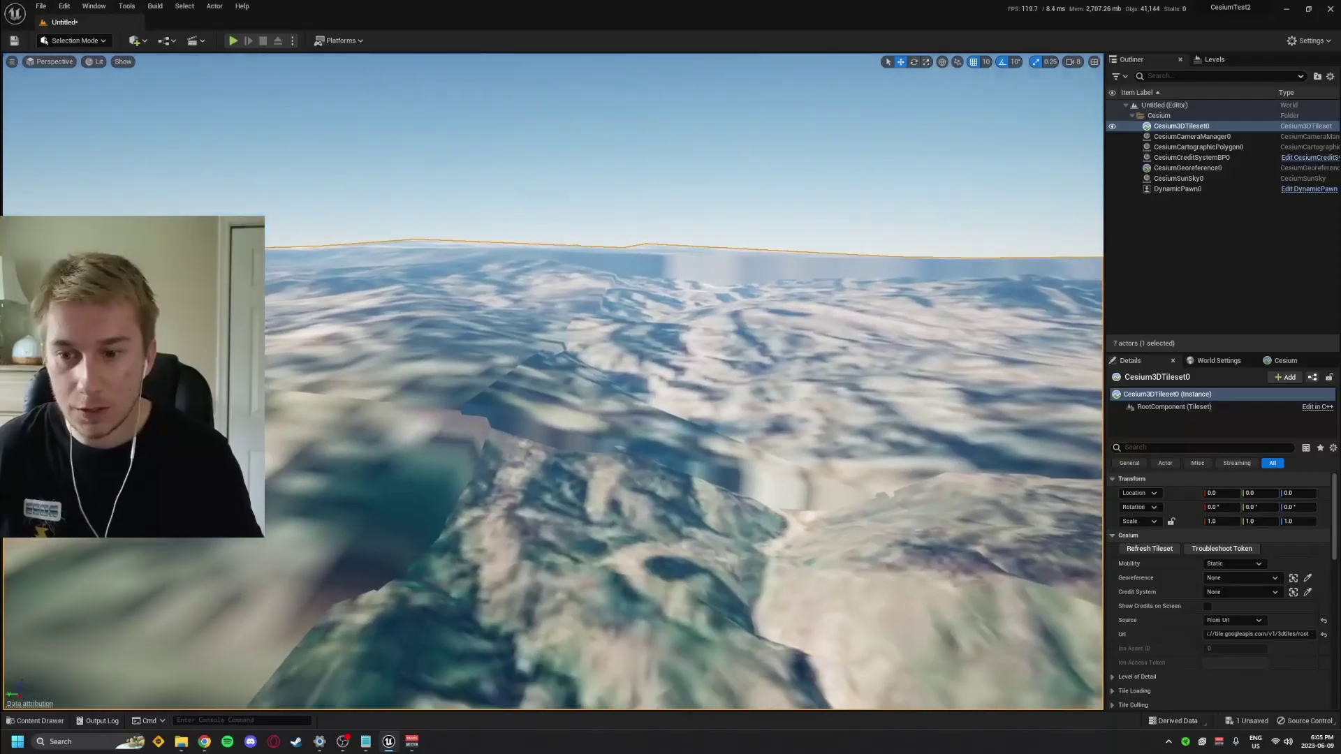
# Refresh Cesium3DTileset0 to reload the streamed terrain tiles
pyautogui.press('w')
pyautogui.moveTo(559, 350); pyautogui.dragTo(559, 476, button='right')
pyautogui.moveTo(552, 382); pyautogui.dragTo(496, 258, button='right')
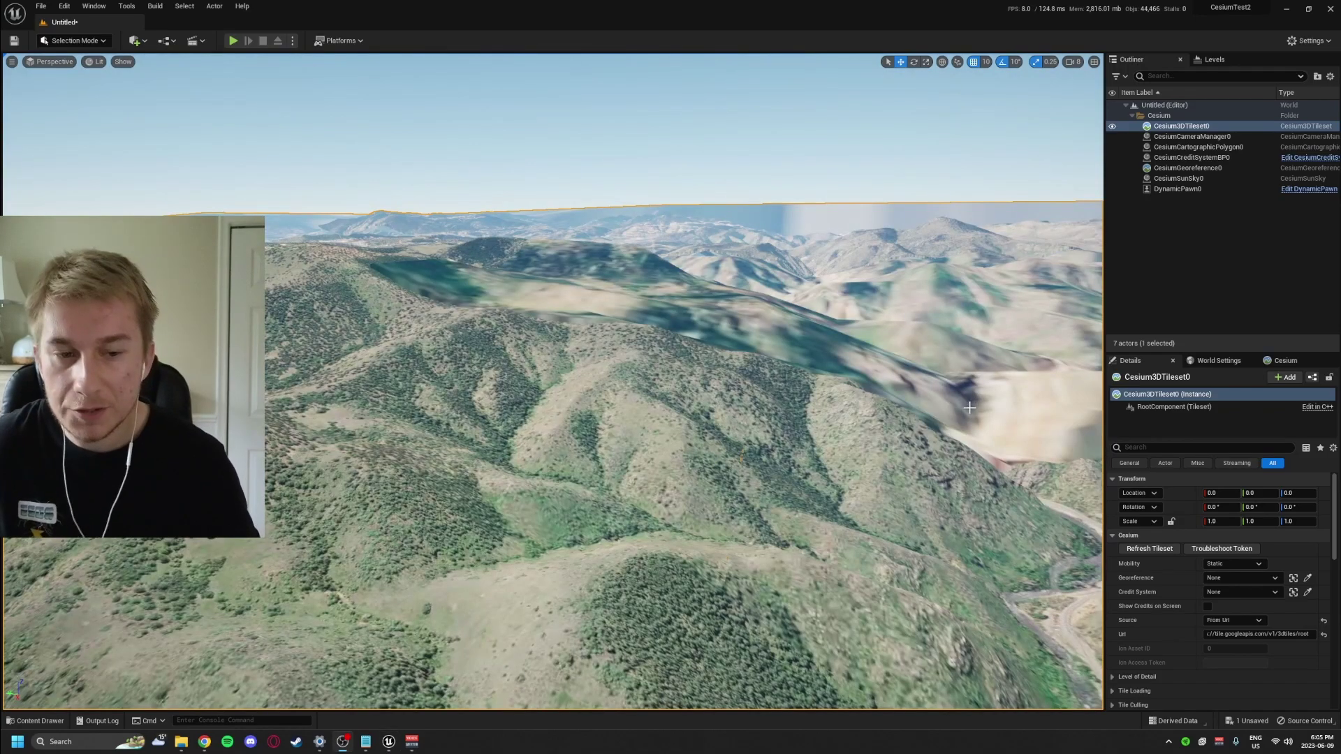
pyautogui.click(1149, 550)
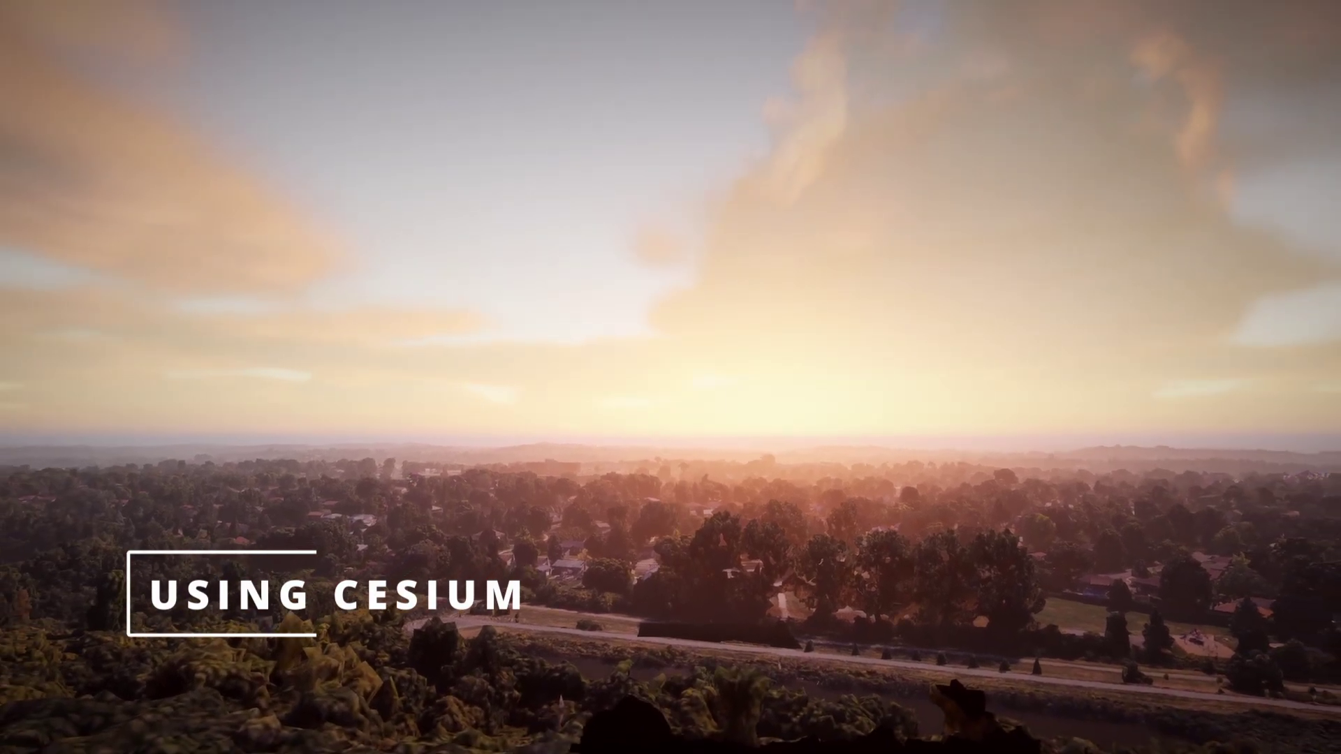
pyautogui.moveTo(671, 391); pyautogui.dragTo(210, 391, button='right')
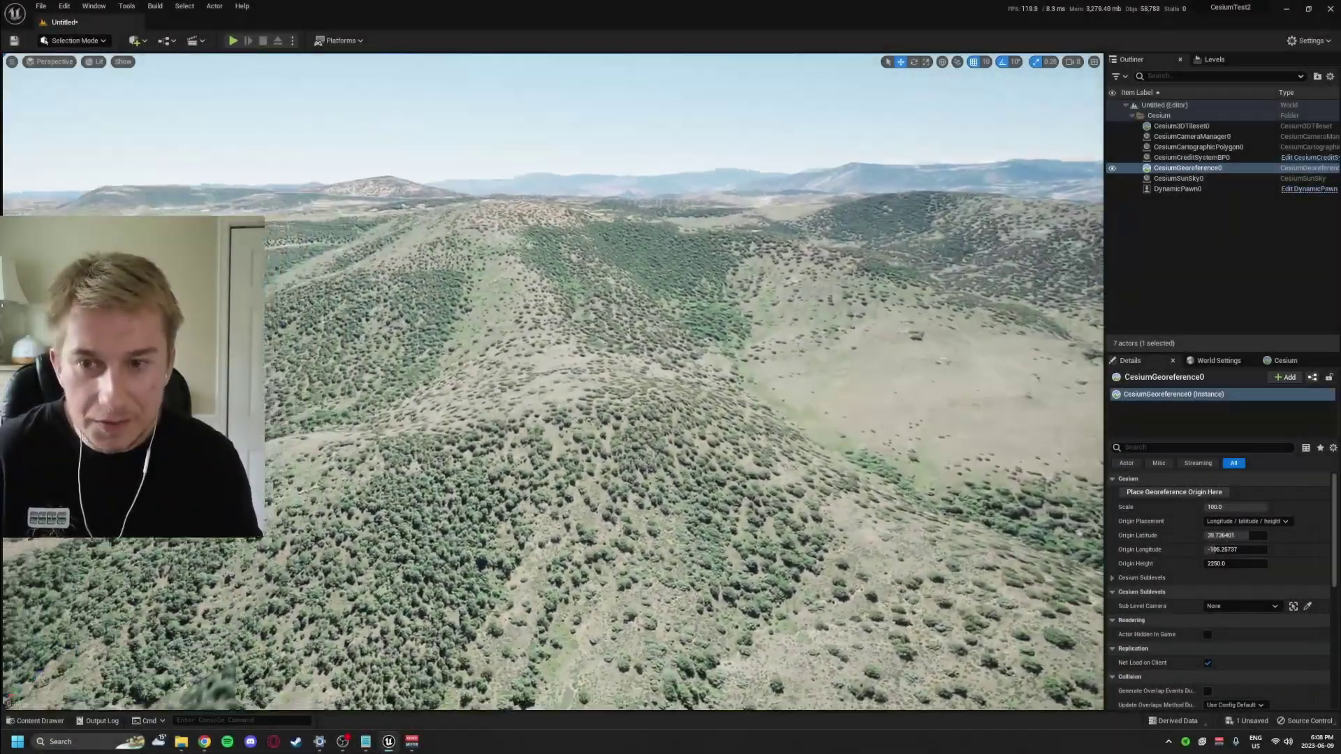
pyautogui.moveTo(559, 391); pyautogui.dragTo(315, 395, button='right')
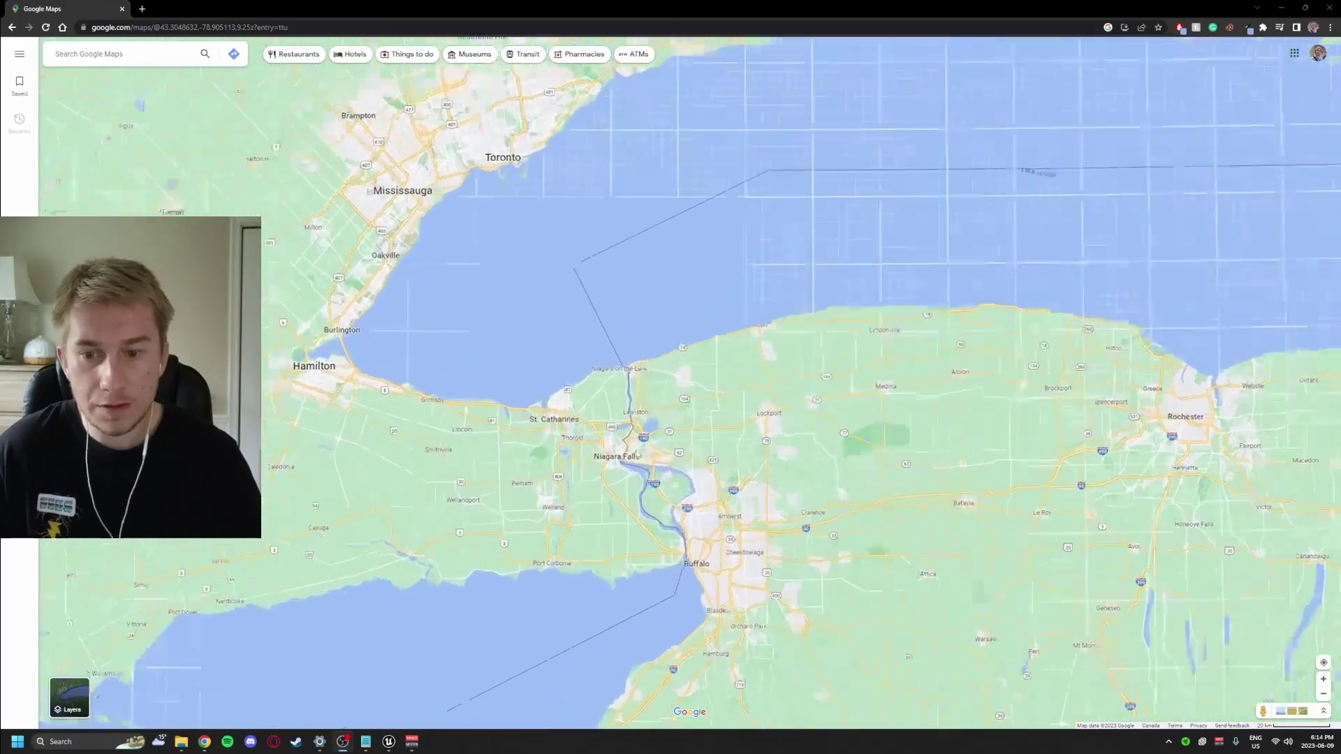
# In Google Maps, copy the coordinates of a point on the river beside Niagara Falls
pyautogui.scroll(8, 589, 405)
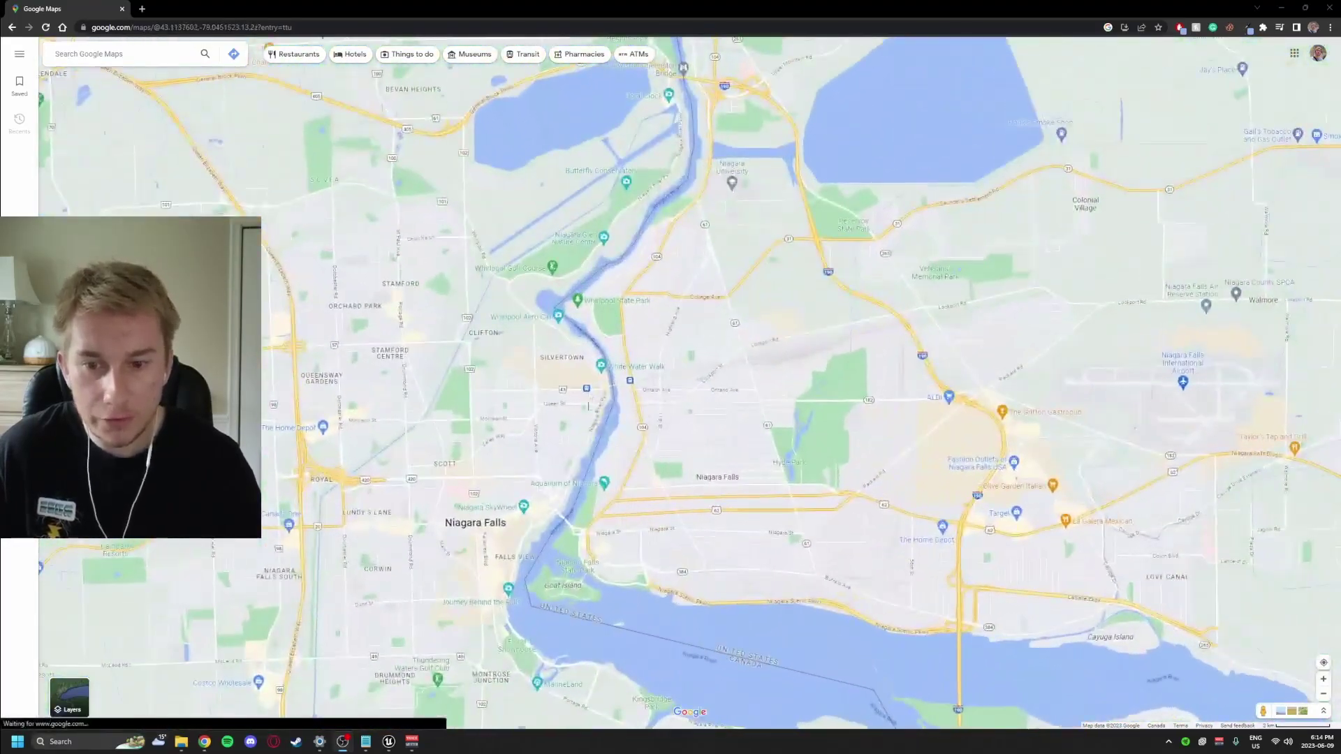
pyautogui.scroll(3, 588, 405)
pyautogui.moveTo(592, 709); pyautogui.dragTo(703, 396)
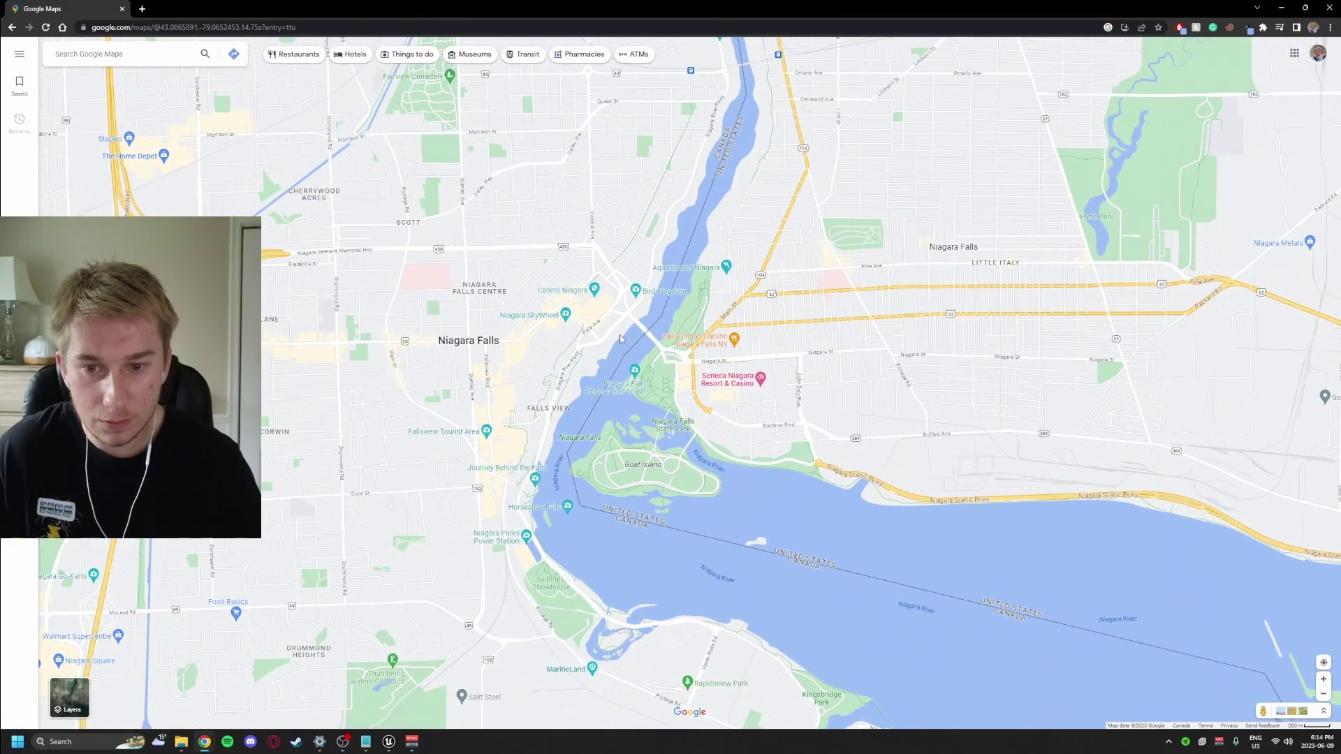
pyautogui.rightClick(621, 334)
pyautogui.click(612, 323)
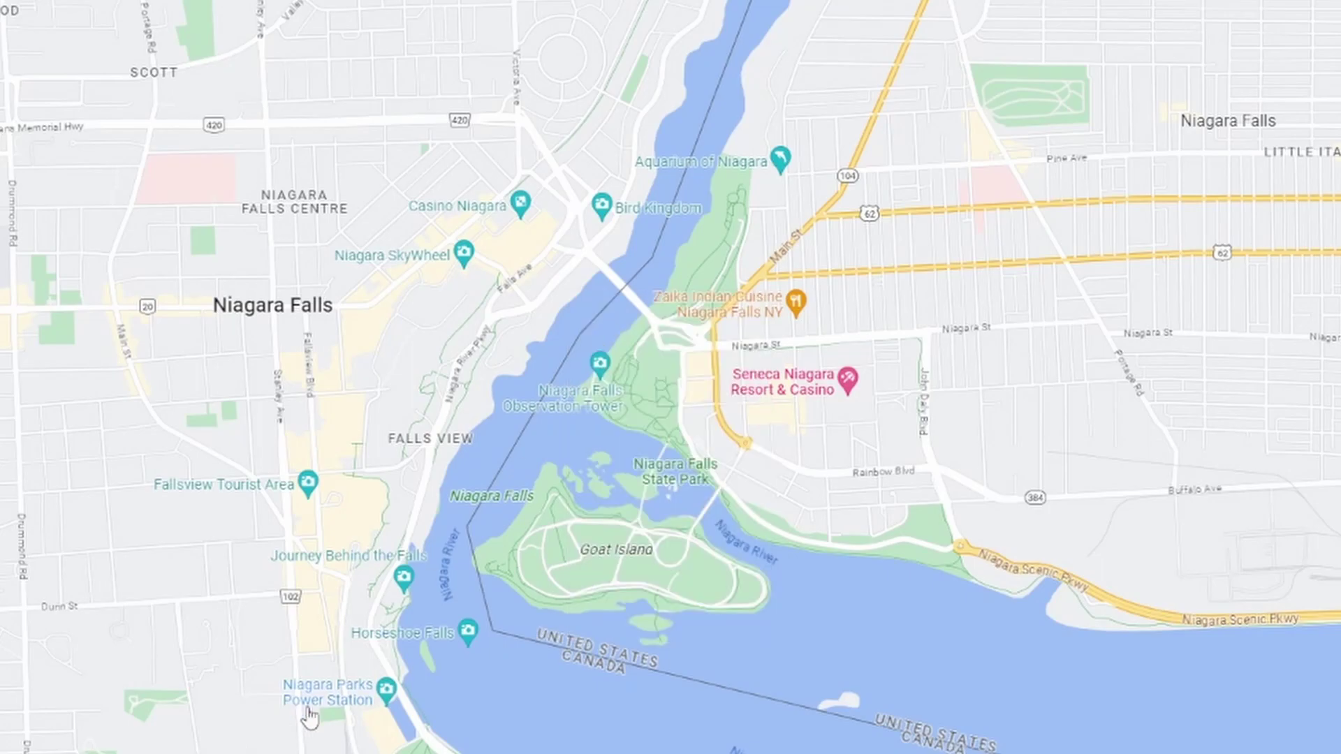
# Back in Unreal Editor, set CesiumGeoreference0's origin latitude to 43.09003532548095 and origin longitude to -79.0702451220434
pyautogui.hotkey('alt', 'Tab')
pyautogui.write('43.09003532548095, -79.0702451220434')
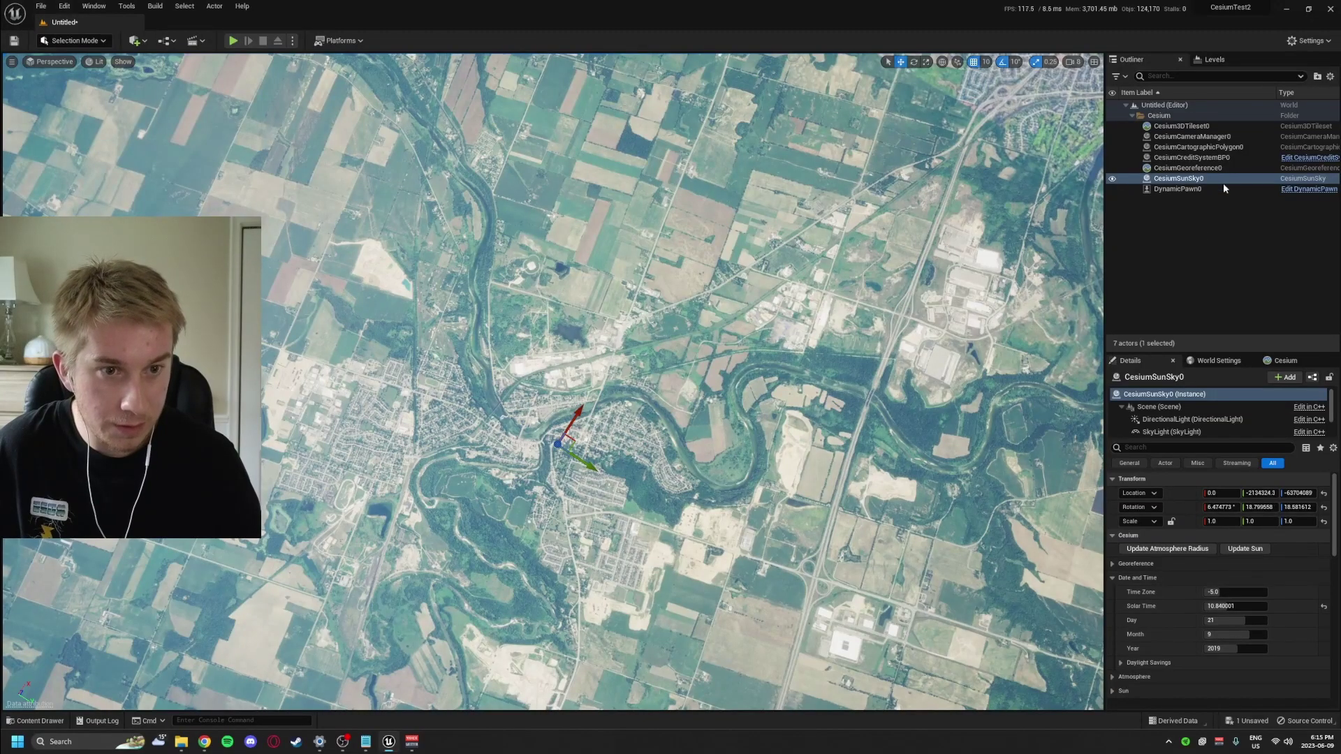
pyautogui.click(1222, 168)
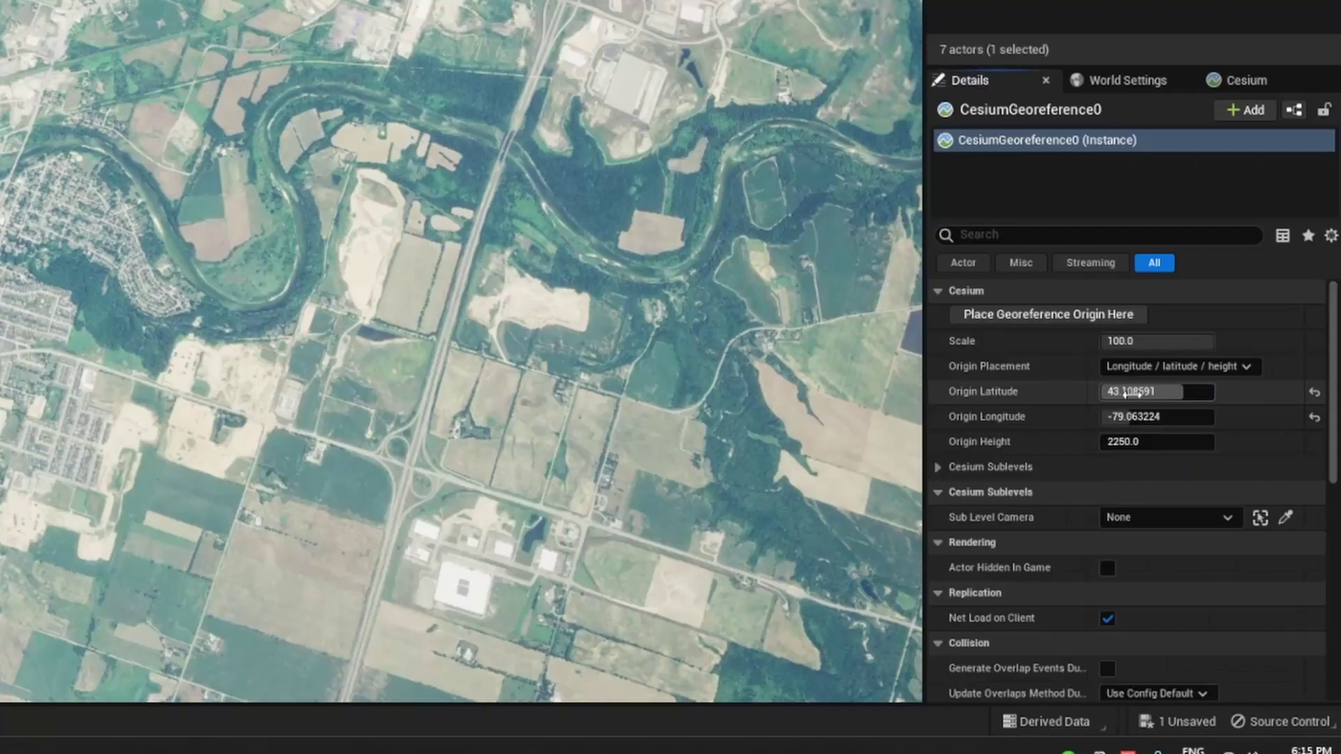
pyautogui.press('Return')
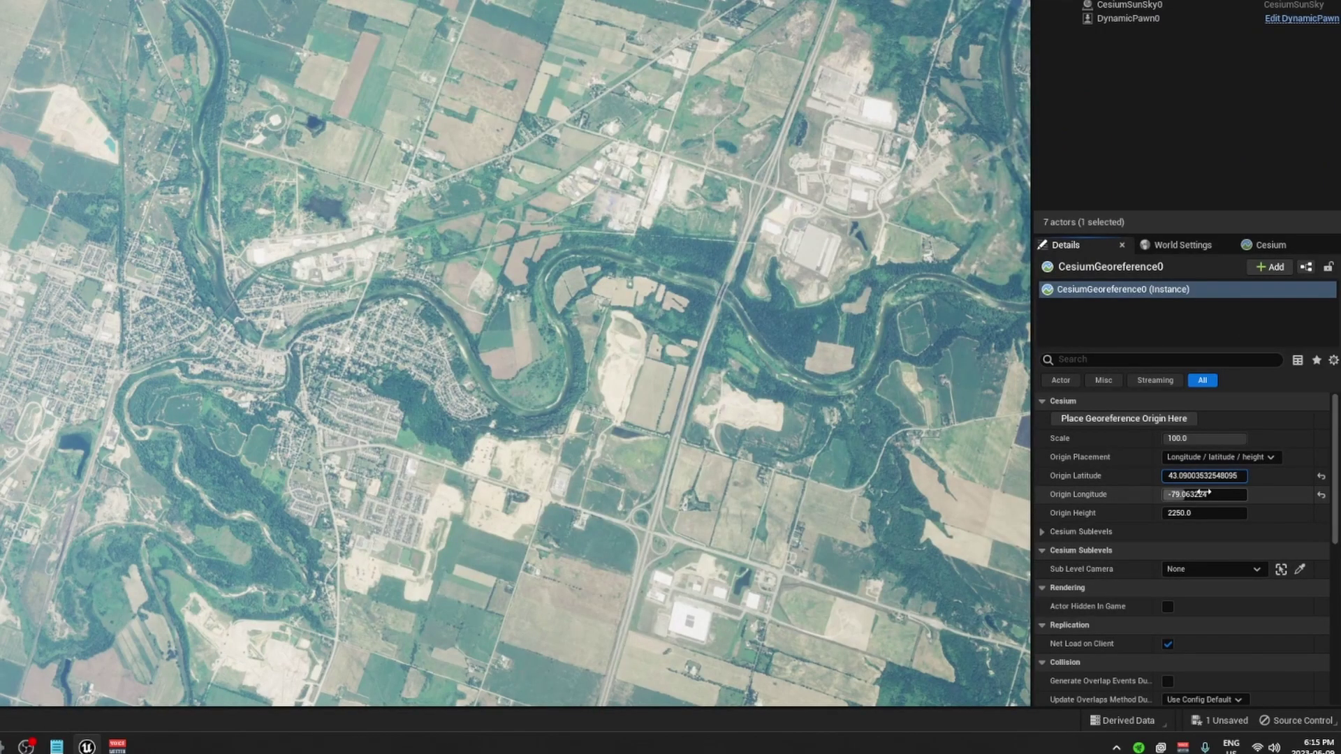
pyautogui.click(1201, 494)
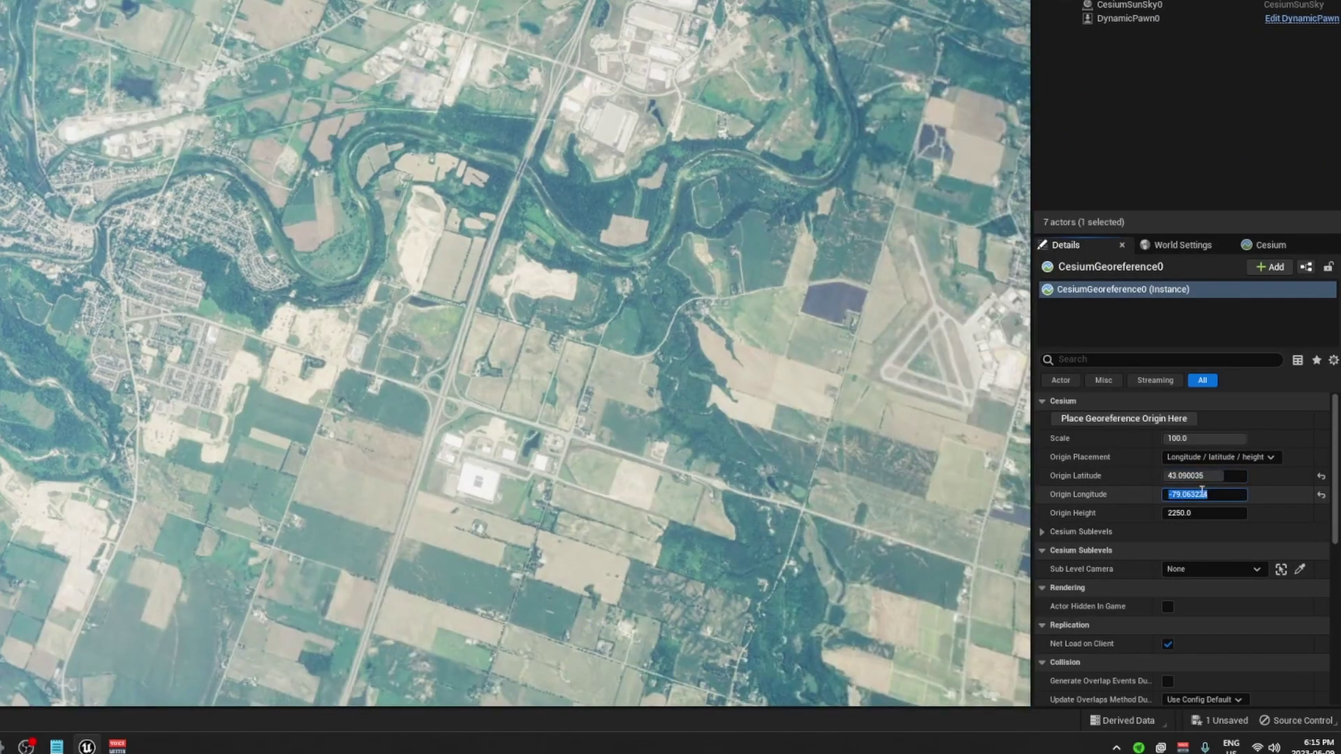
pyautogui.press('Return')
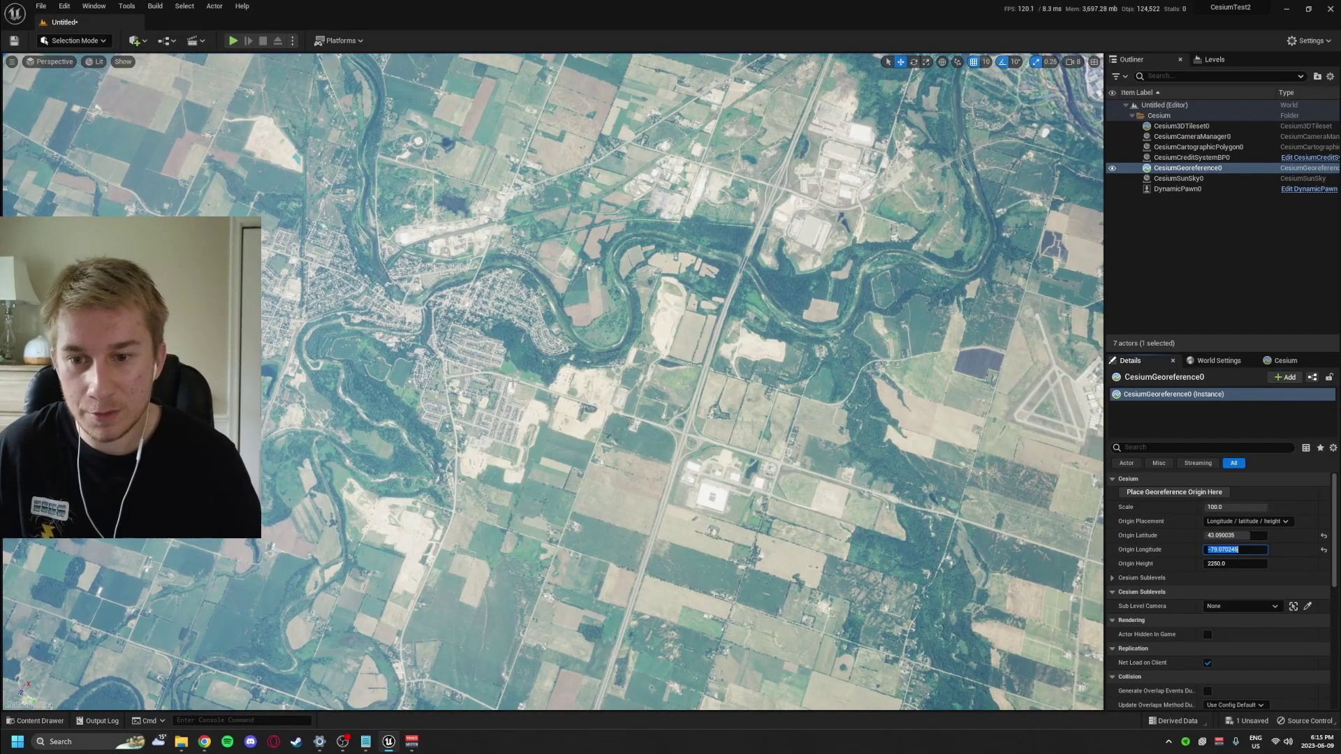
# Focus the viewport on CesiumGeoreference0 and examine the streamed tiles around Niagara Falls up close
pyautogui.moveTo(552, 382); pyautogui.dragTo(482, 356, button='right')
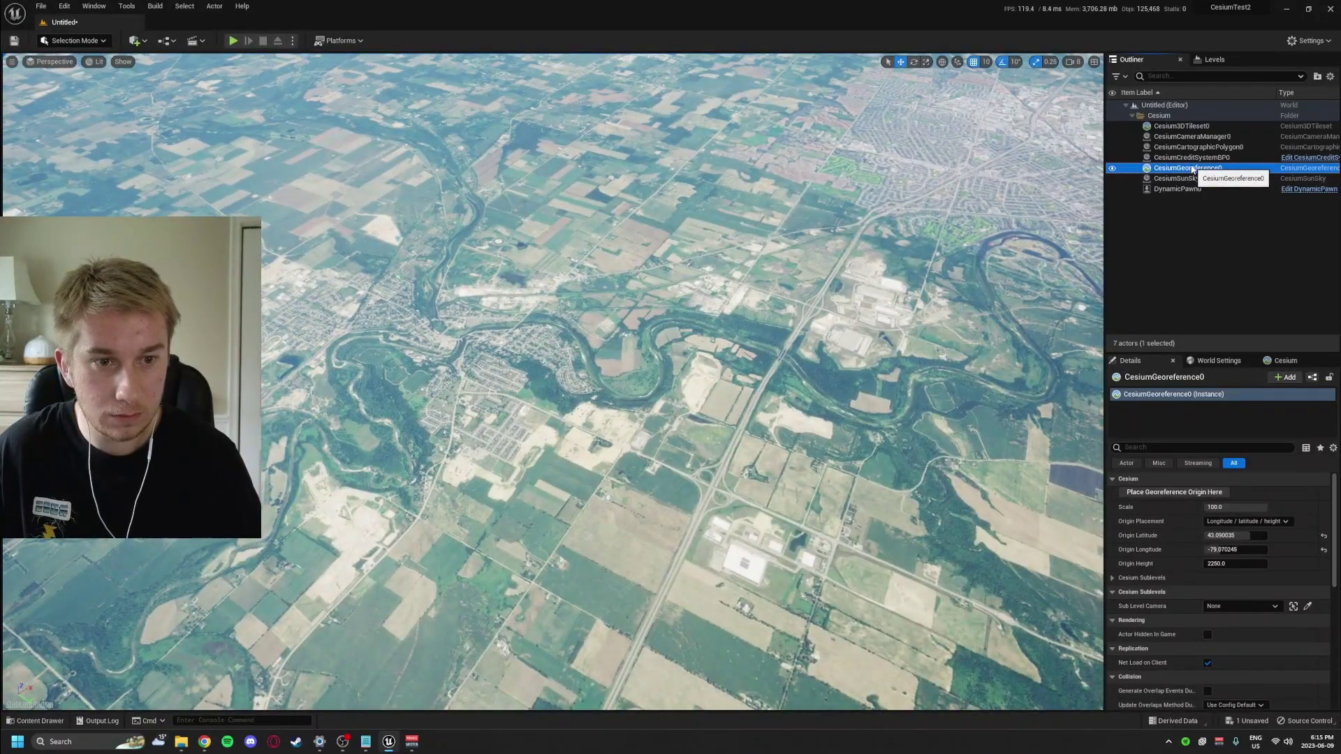
pyautogui.doubleClick(1188, 169)
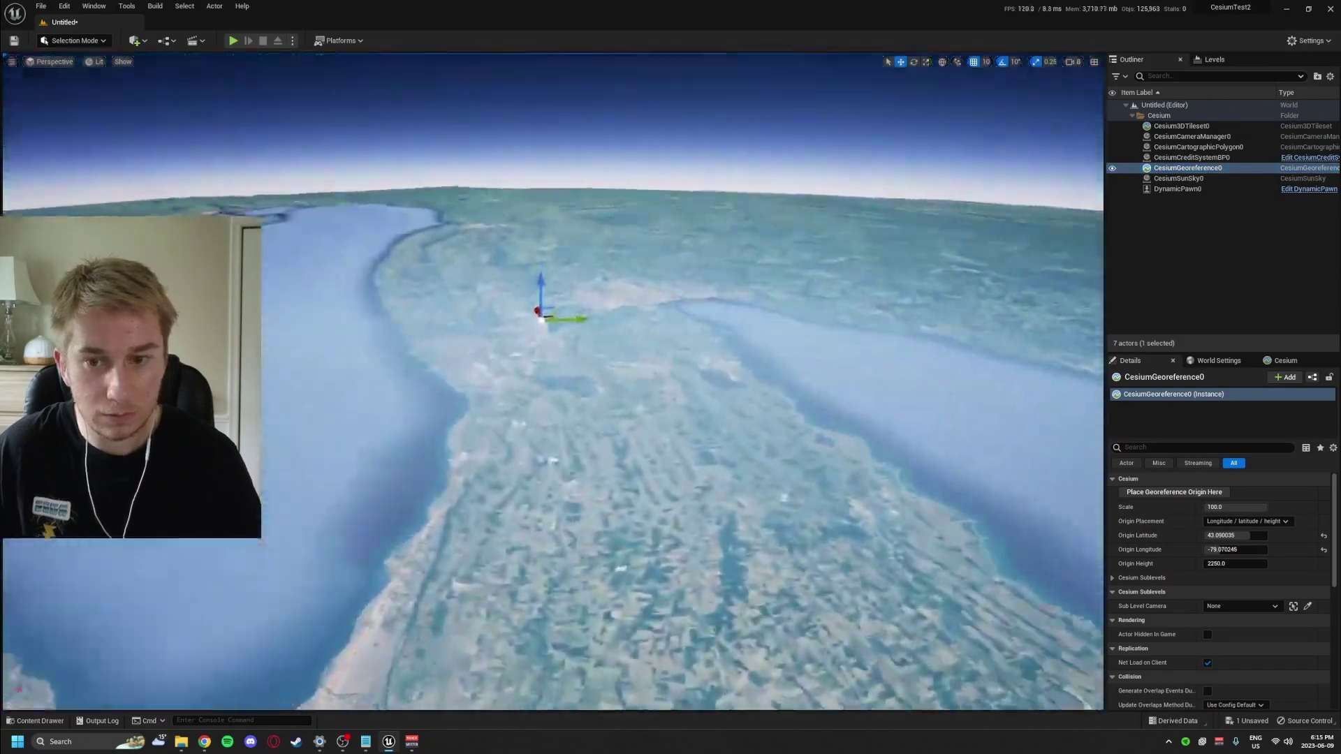
pyautogui.moveTo(552, 382); pyautogui.dragTo(265, 433, button='right')
pyautogui.press('w')
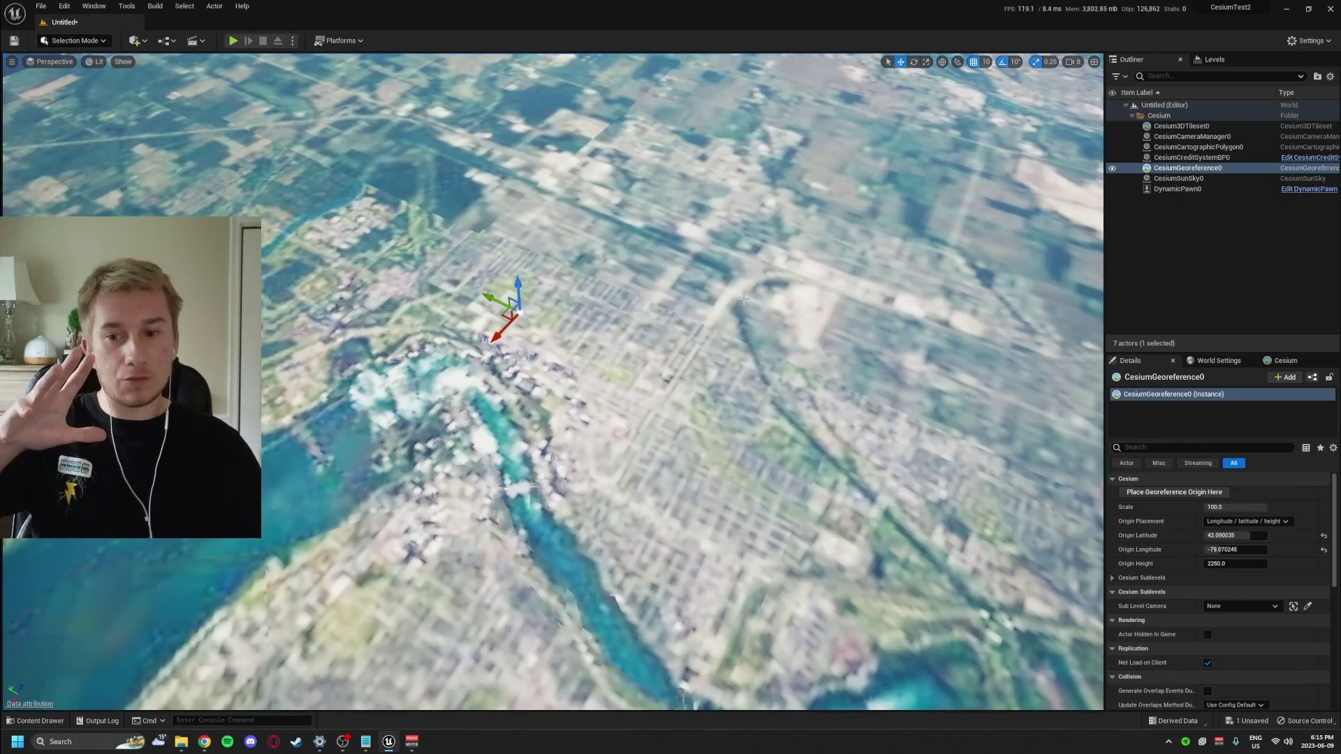
pyautogui.moveTo(552, 382); pyautogui.dragTo(514, 349, button='right')
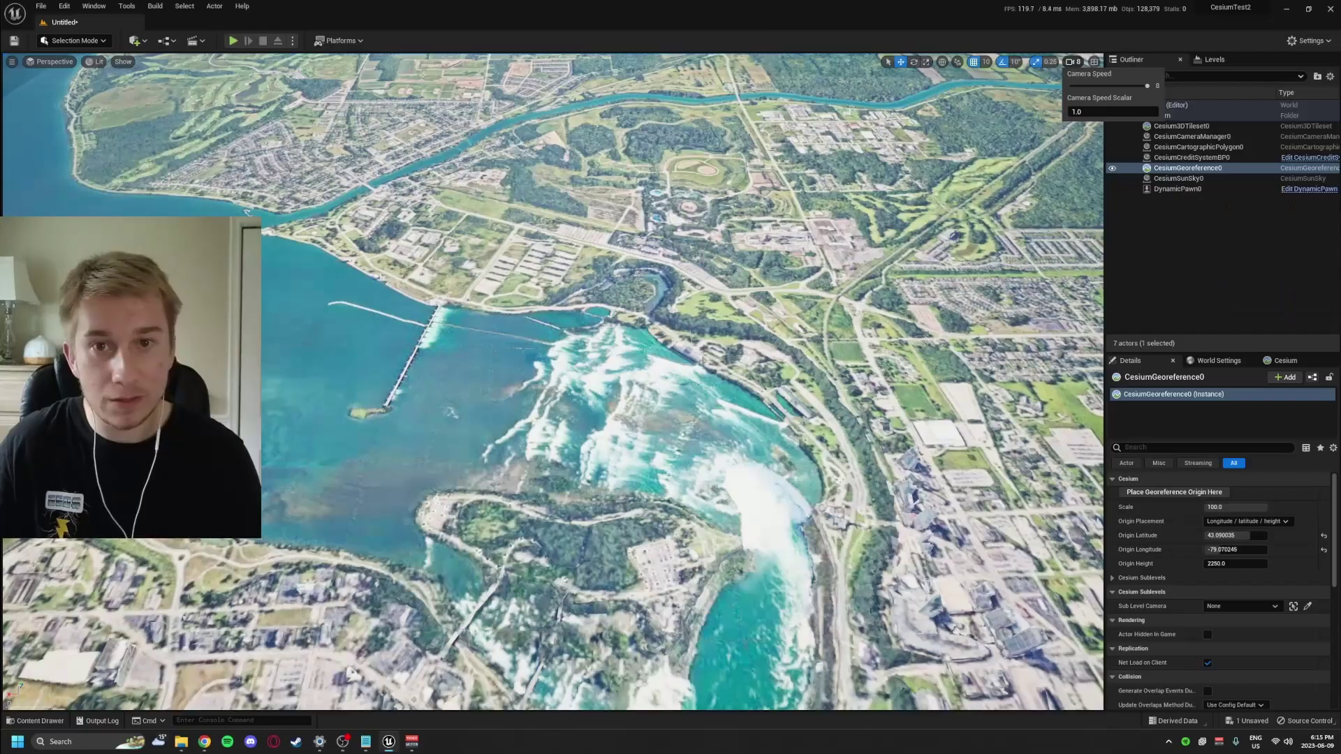
pyautogui.moveTo(603, 246); pyautogui.dragTo(244, 204, button='right')
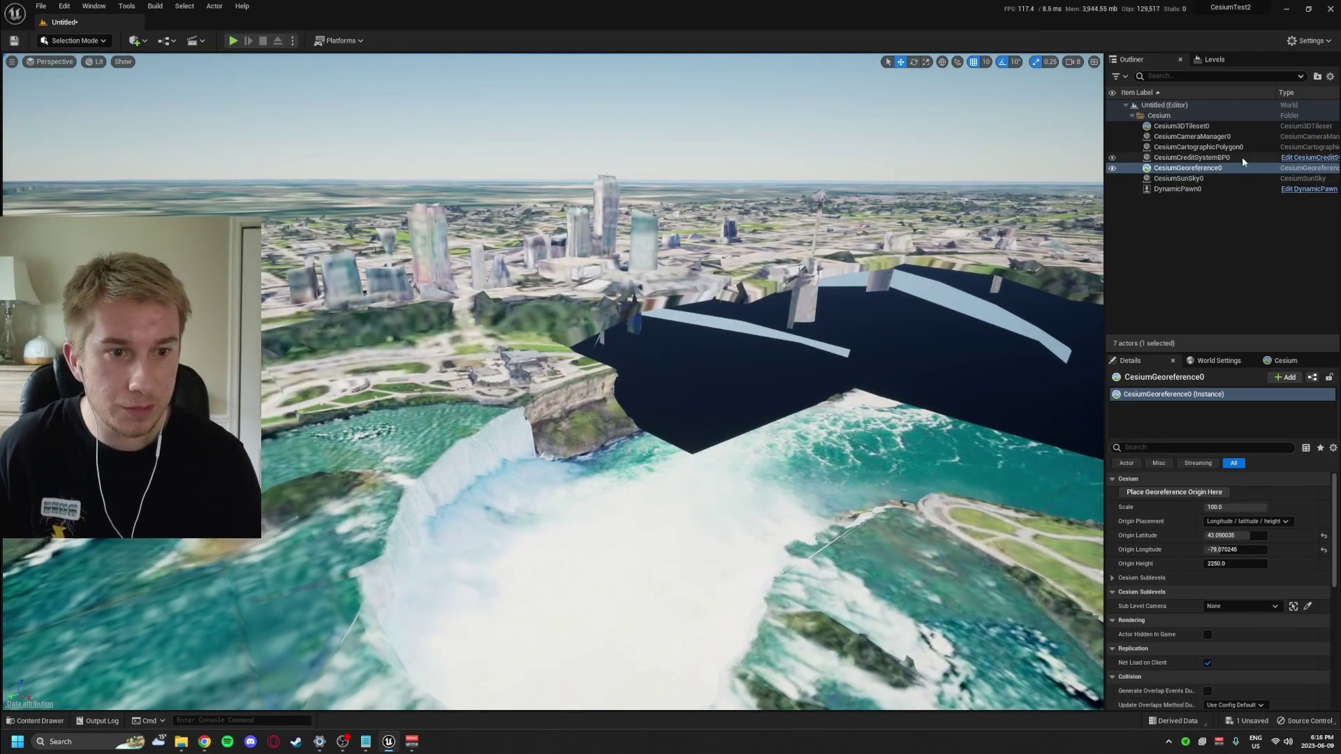
# Set the maximum simultaneous tile loads of Cesium3DTileset0 to 400
pyautogui.click(1217, 127)
pyautogui.scroll(-5, 1139, 590)
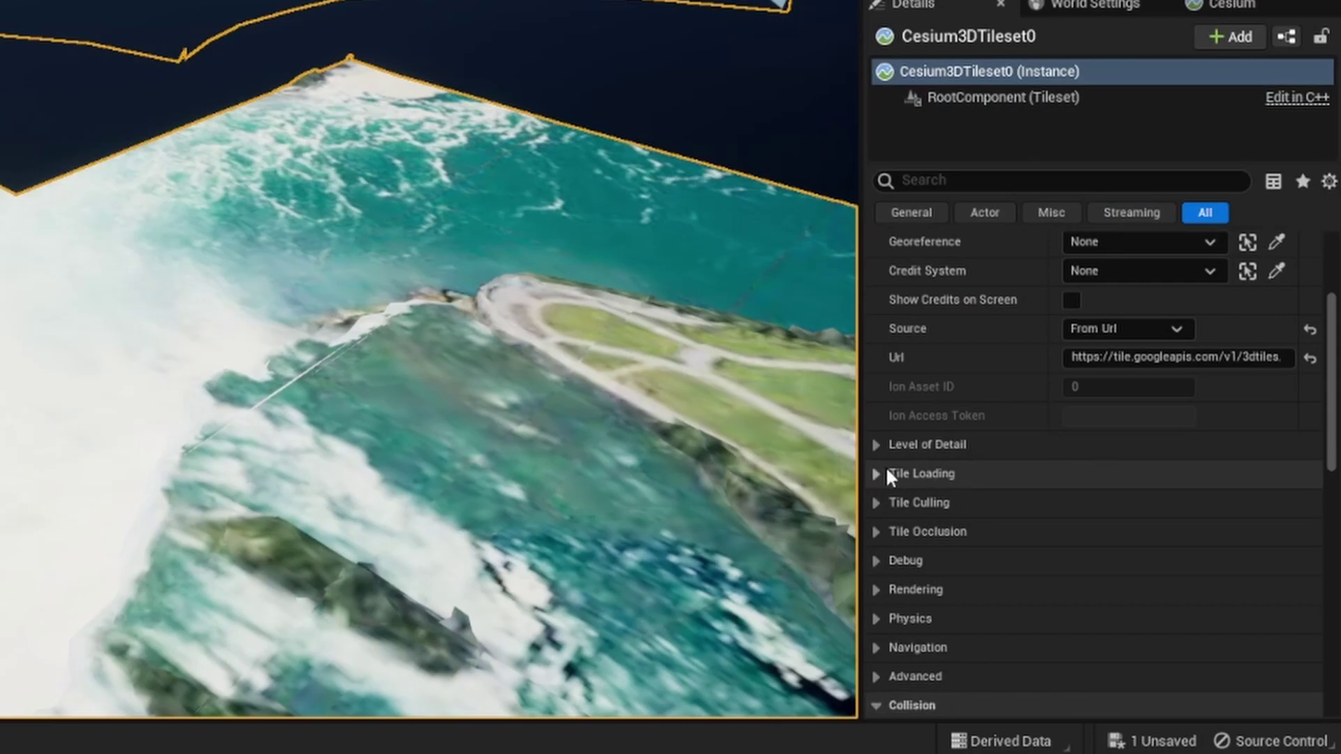
pyautogui.click(878, 474)
pyautogui.scroll(-3, 916, 488)
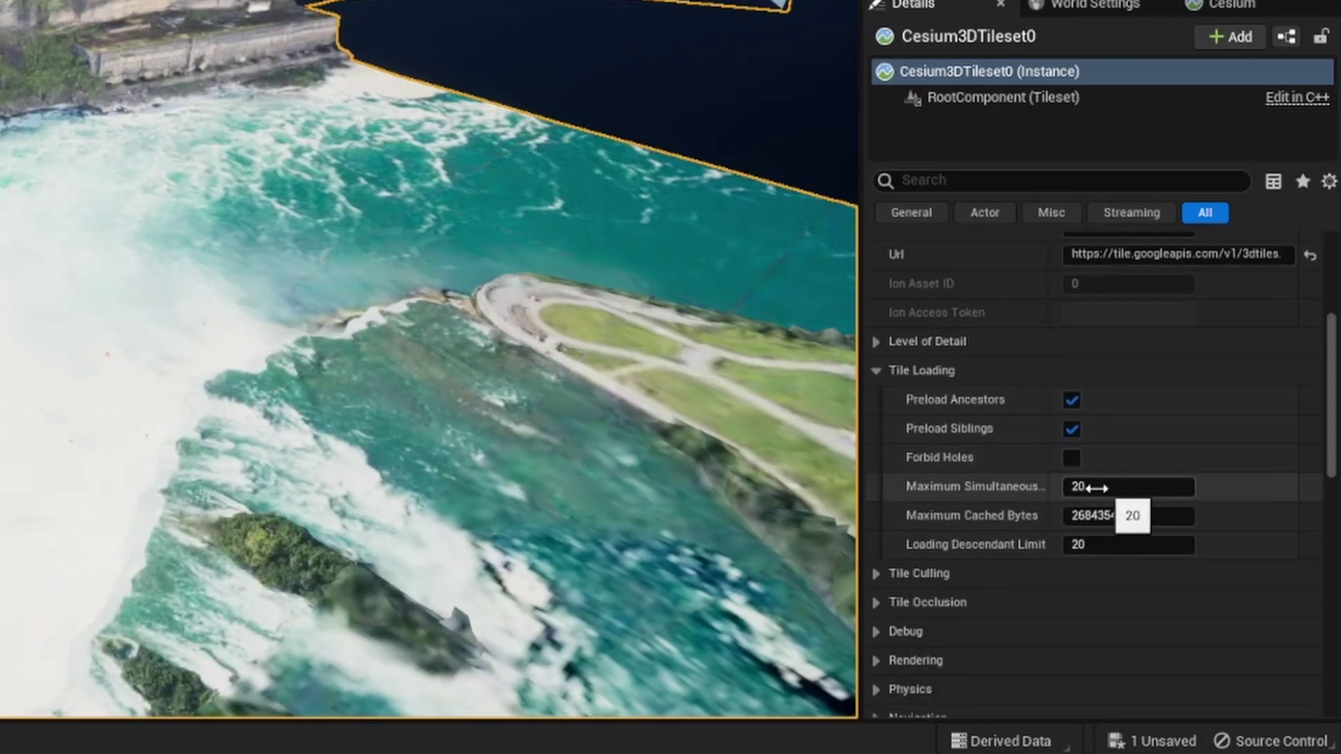
pyautogui.moveTo(981, 494)
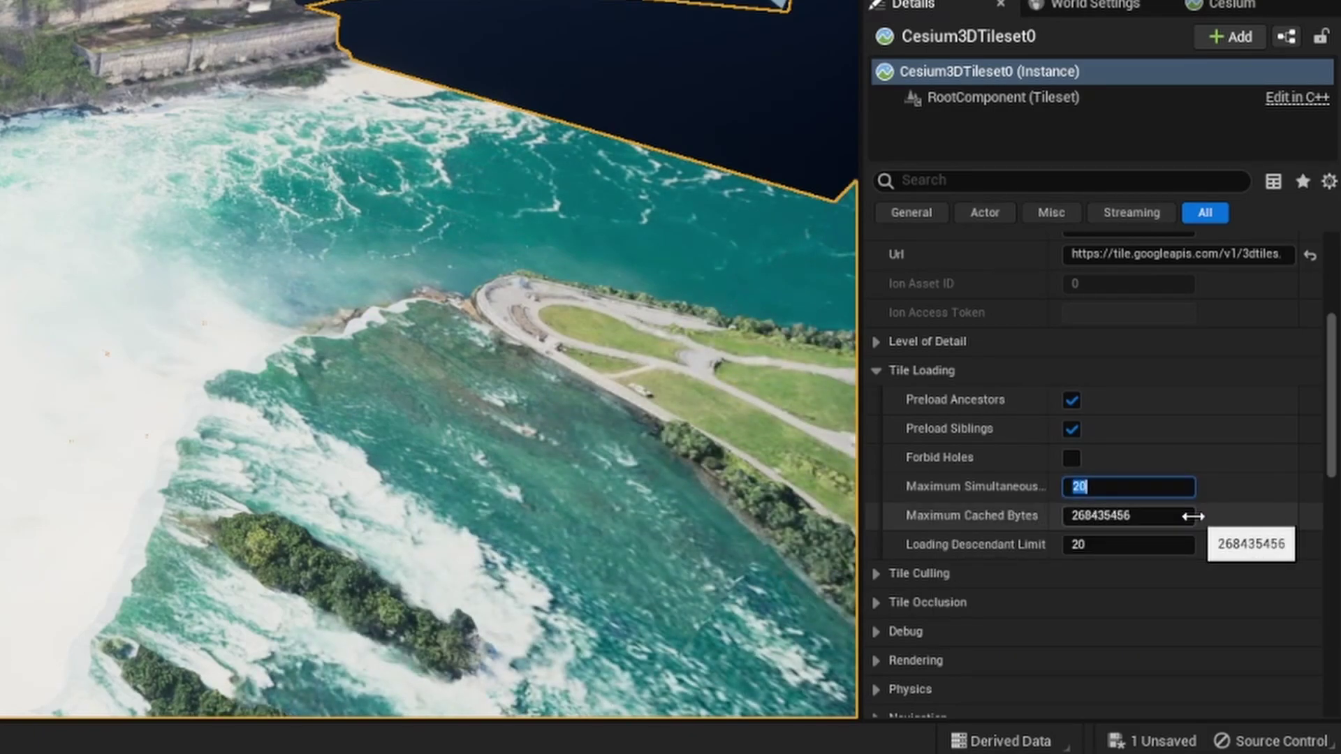
pyautogui.write('400')
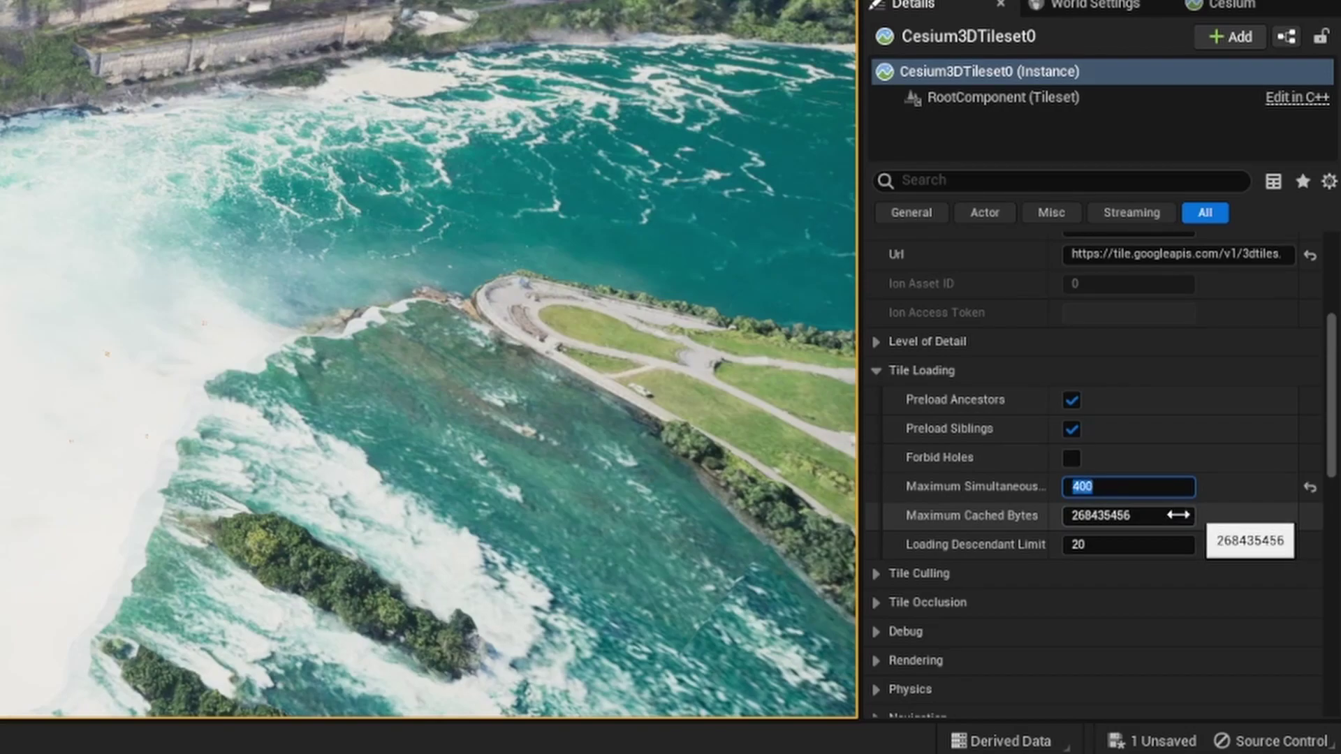
pyautogui.click(1149, 517)
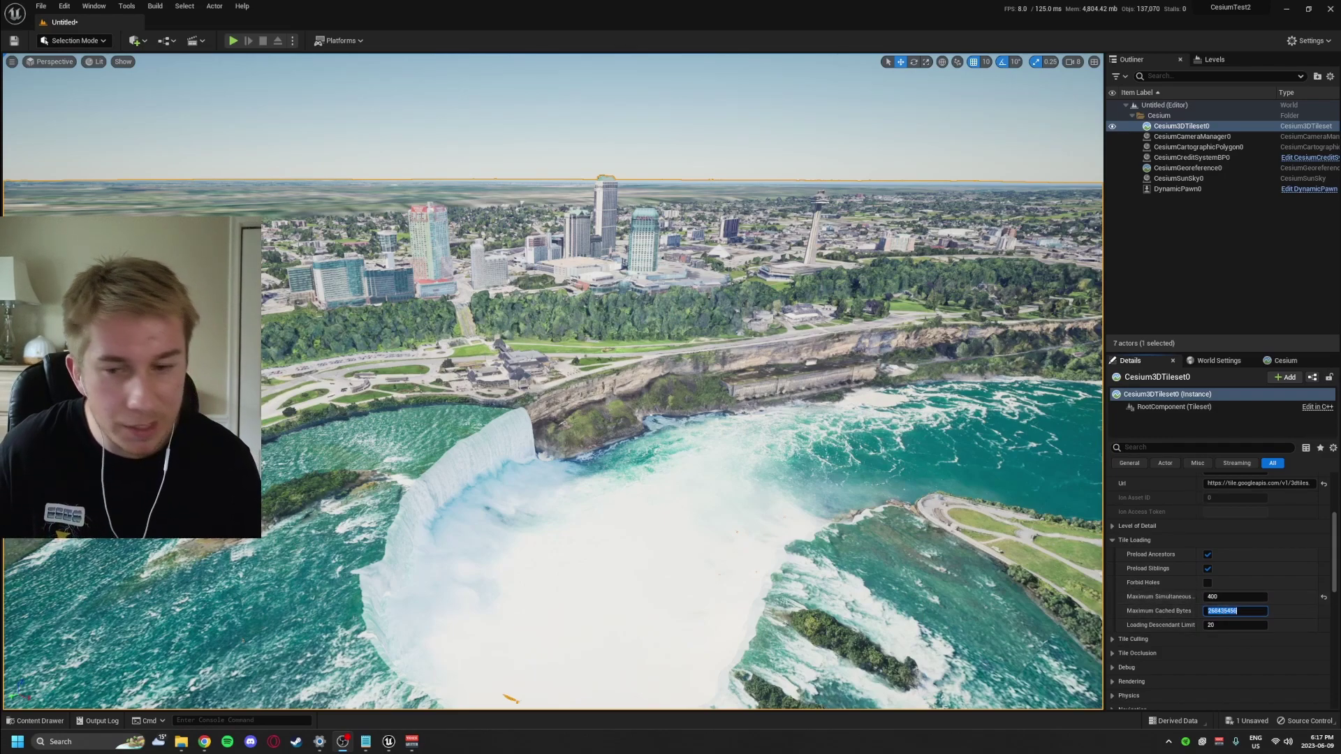
pyautogui.moveTo(0, 90); pyautogui.dragTo(419, 85)
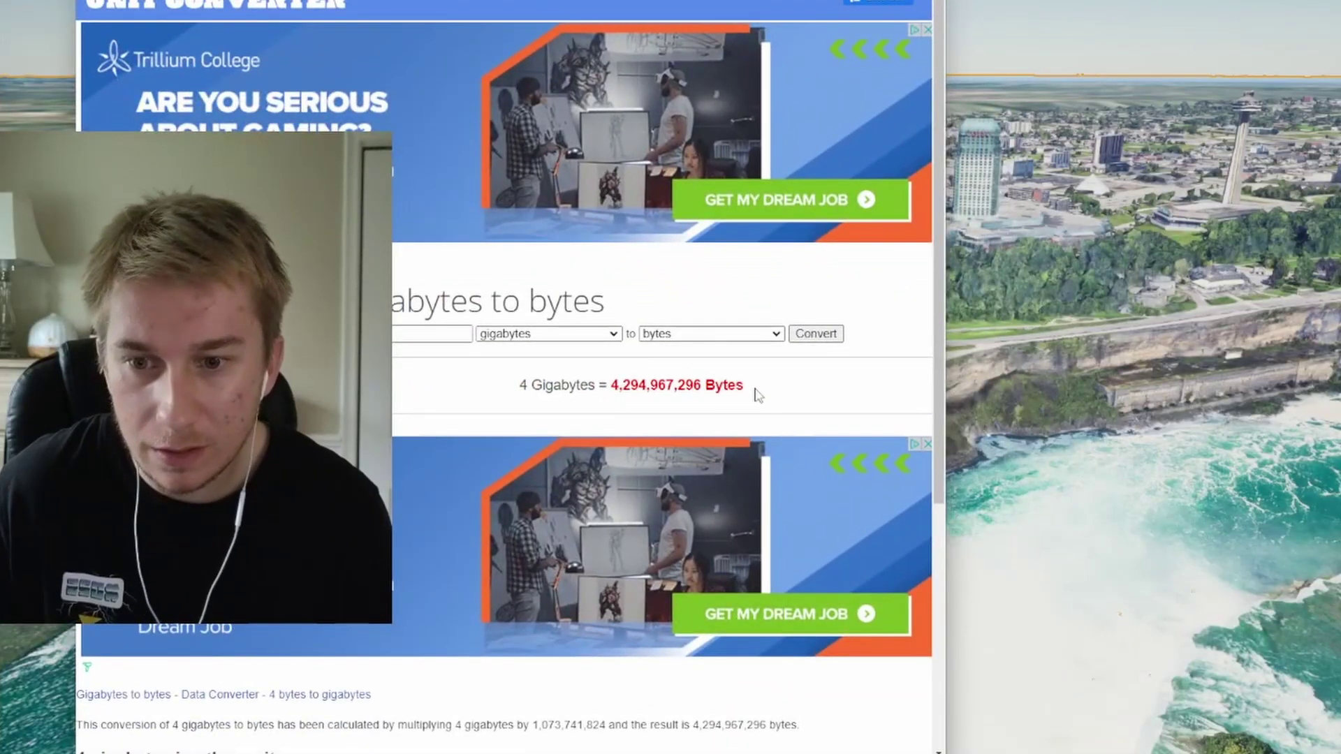
pyautogui.moveTo(754, 391); pyautogui.dragTo(642, 374)
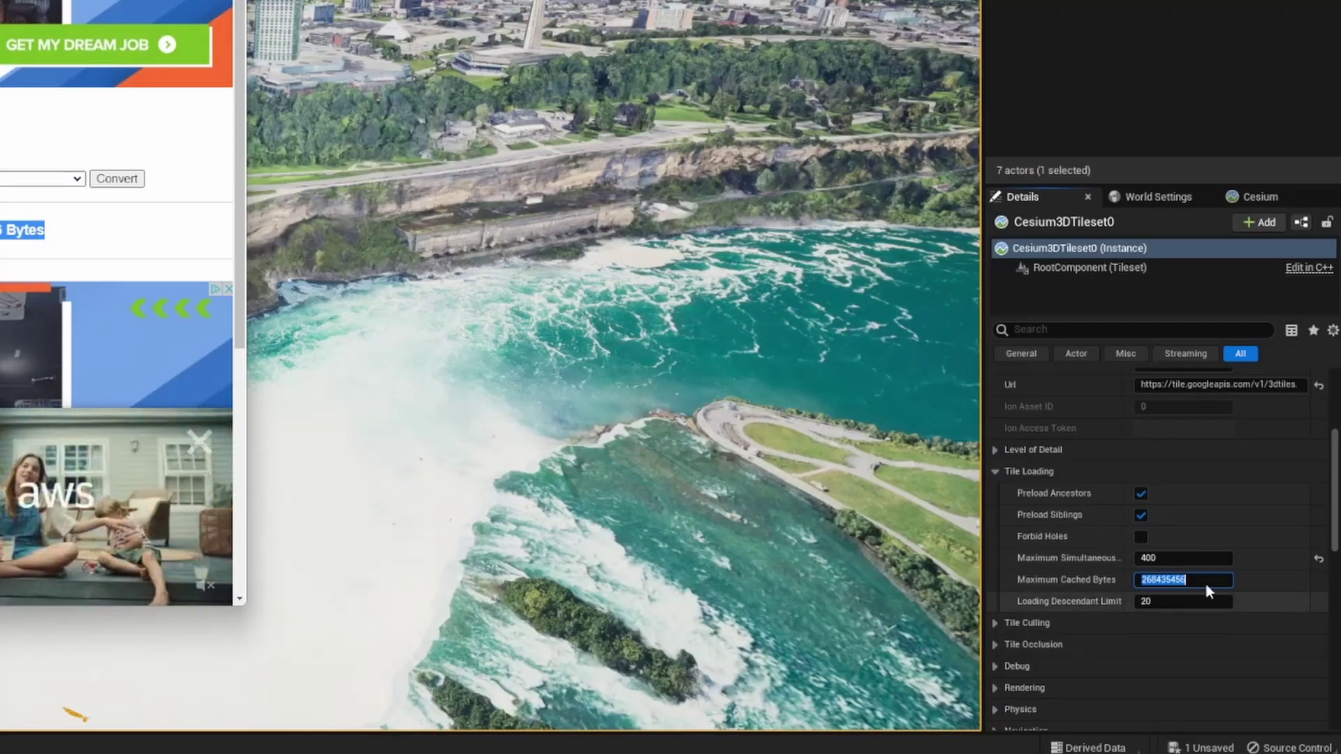
pyautogui.click(1205, 584)
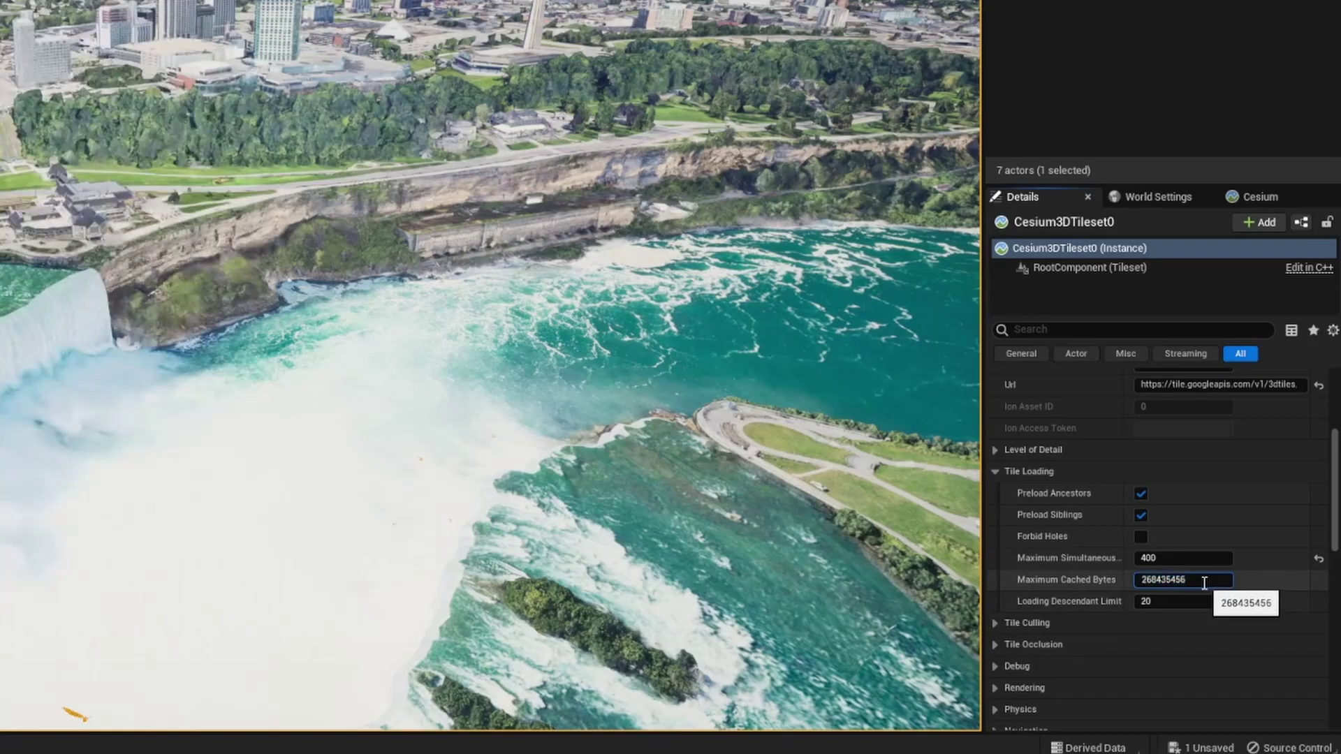
pyautogui.press('Return')
# Examine tile loading across the city and river gorge around the falls, and read the description of Enable Frustum Culling
pyautogui.moveTo(368, 205); pyautogui.dragTo(42, 185, button='right')
pyautogui.press('w')
pyautogui.moveTo(879, 465); pyautogui.dragTo(42, 392, button='right')
pyautogui.press('w')
pyautogui.moveTo(339, 157)
pyautogui.mouseDown(button='right')
pyautogui.moveTo(338, 192)
pyautogui.moveTo(350, 162)
pyautogui.mouseUp(button='right')
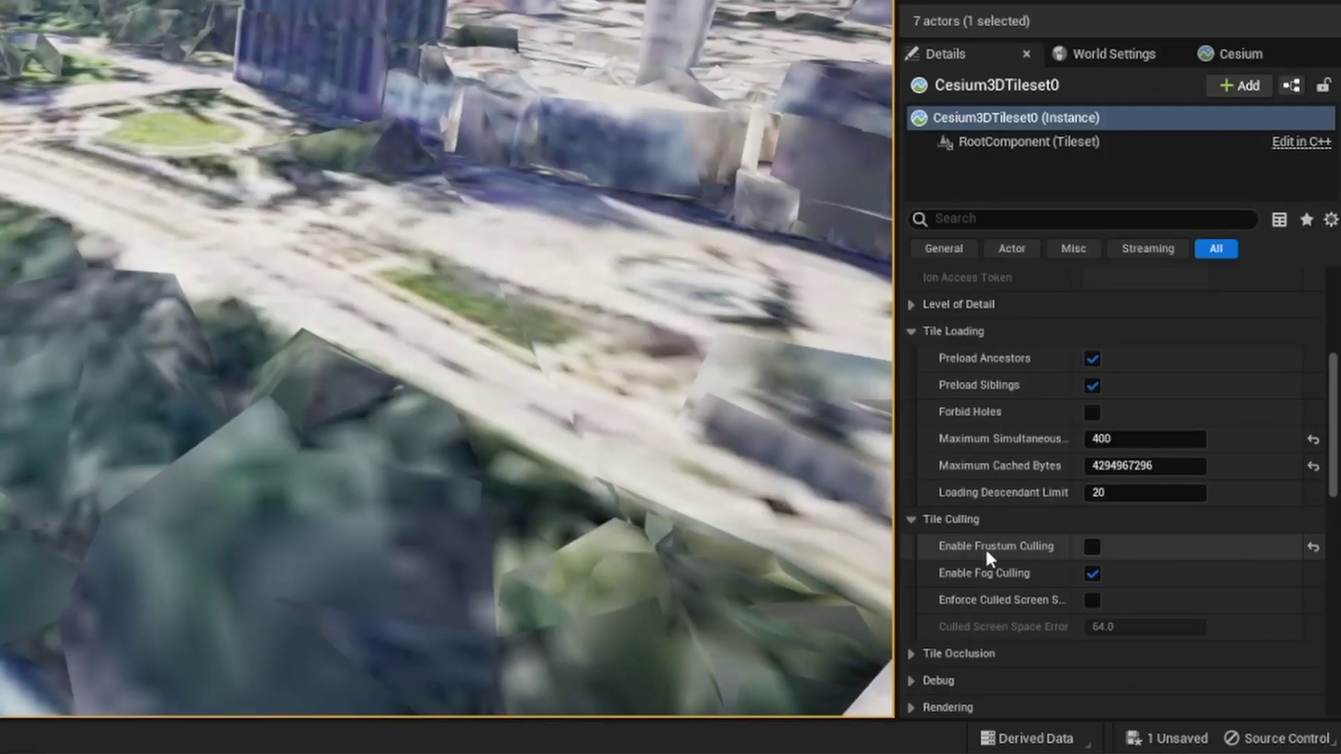
pyautogui.moveTo(1153, 625)
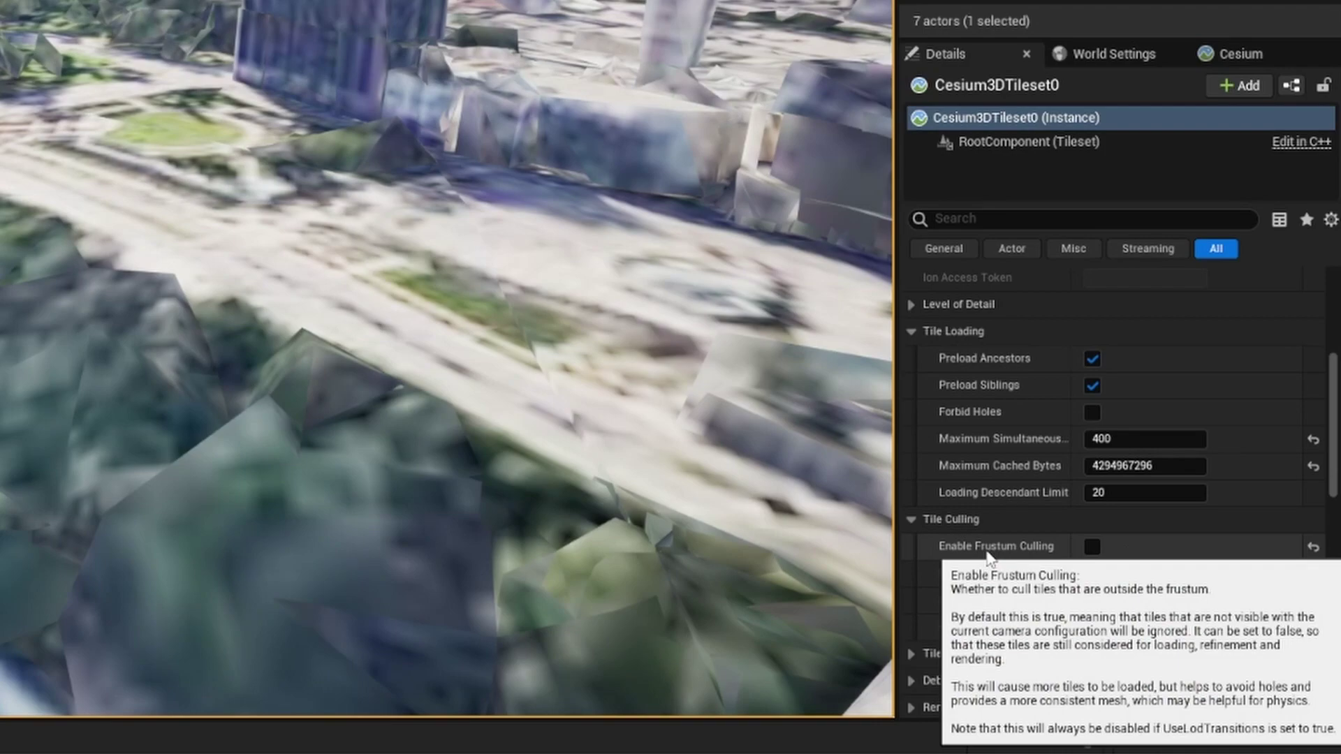
pyautogui.moveTo(1009, 552)
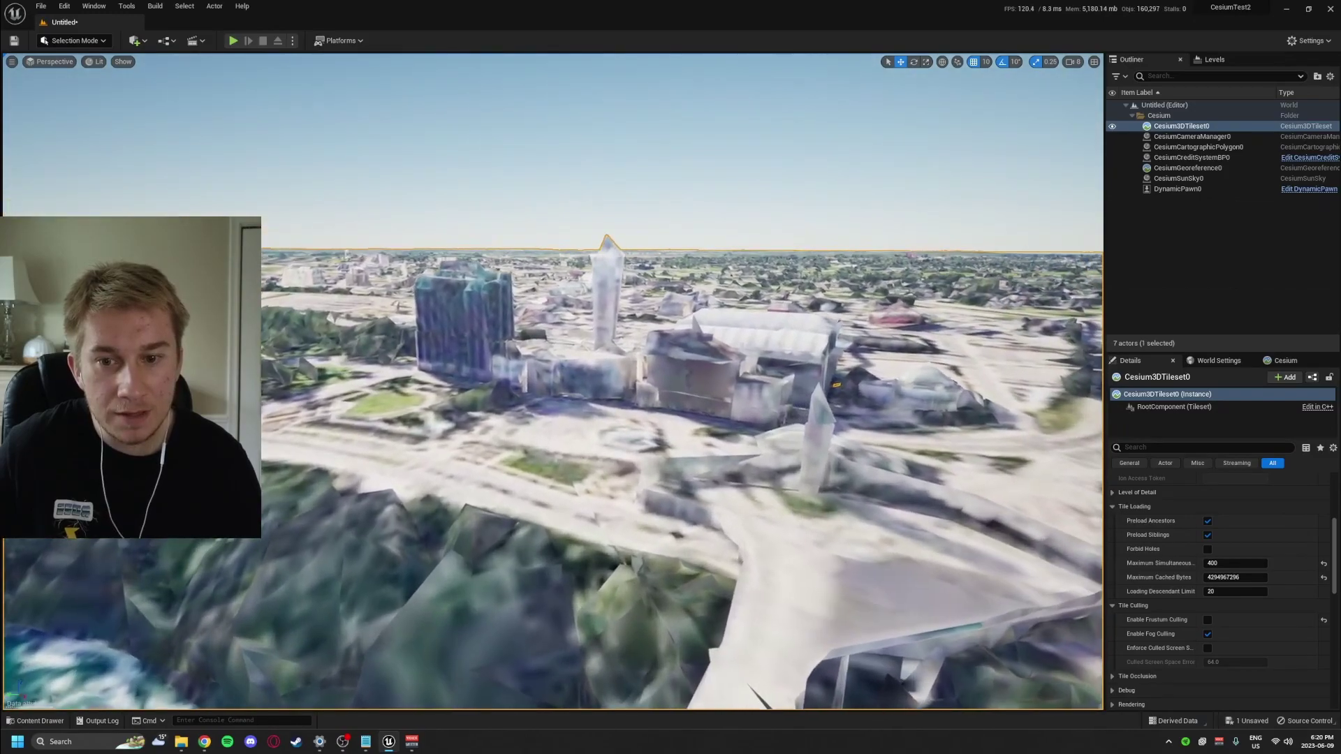
pyautogui.moveTo(552, 380); pyautogui.dragTo(863, 382, button='right')
pyautogui.moveTo(699, 381); pyautogui.dragTo(685, 395, button='right')
pyautogui.moveTo(475, 394); pyautogui.dragTo(501, 405, button='right')
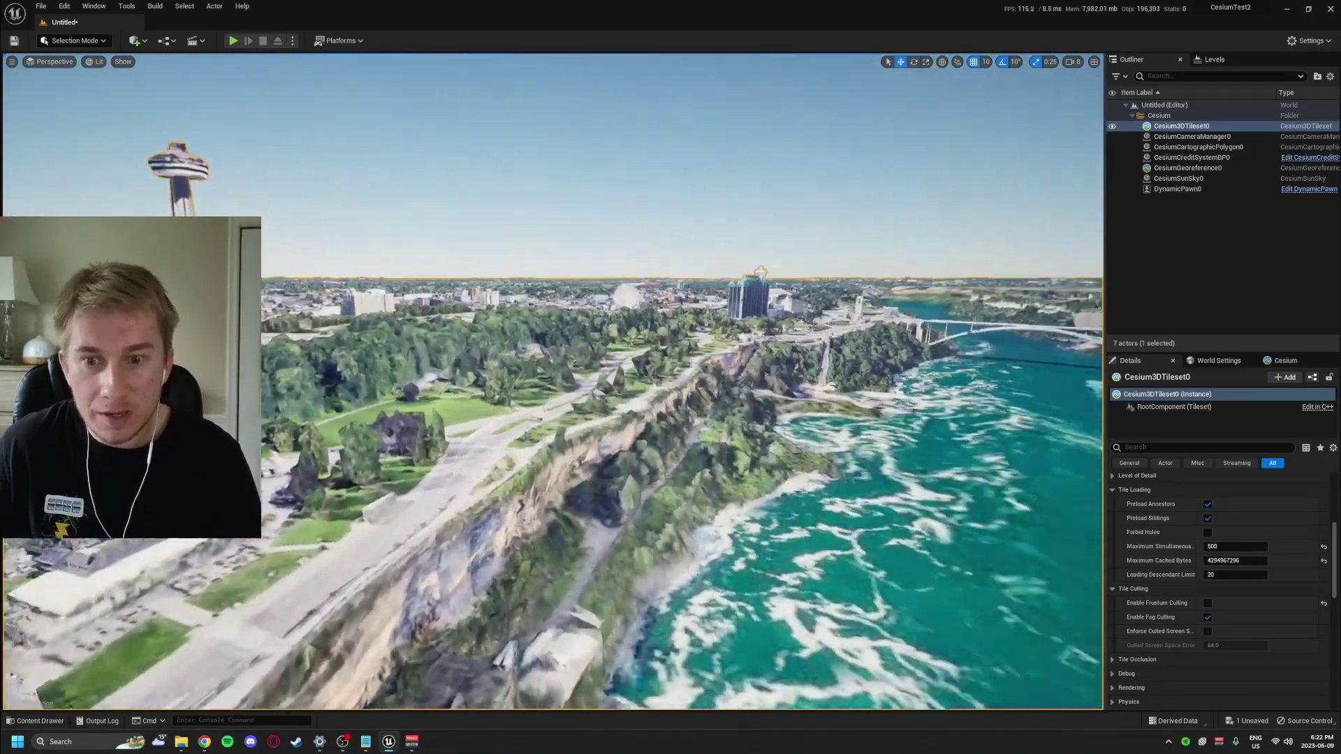
pyautogui.moveTo(553, 381); pyautogui.dragTo(825, 359, button='right')
pyautogui.moveTo(489, 328); pyautogui.dragTo(440, 318, button='right')
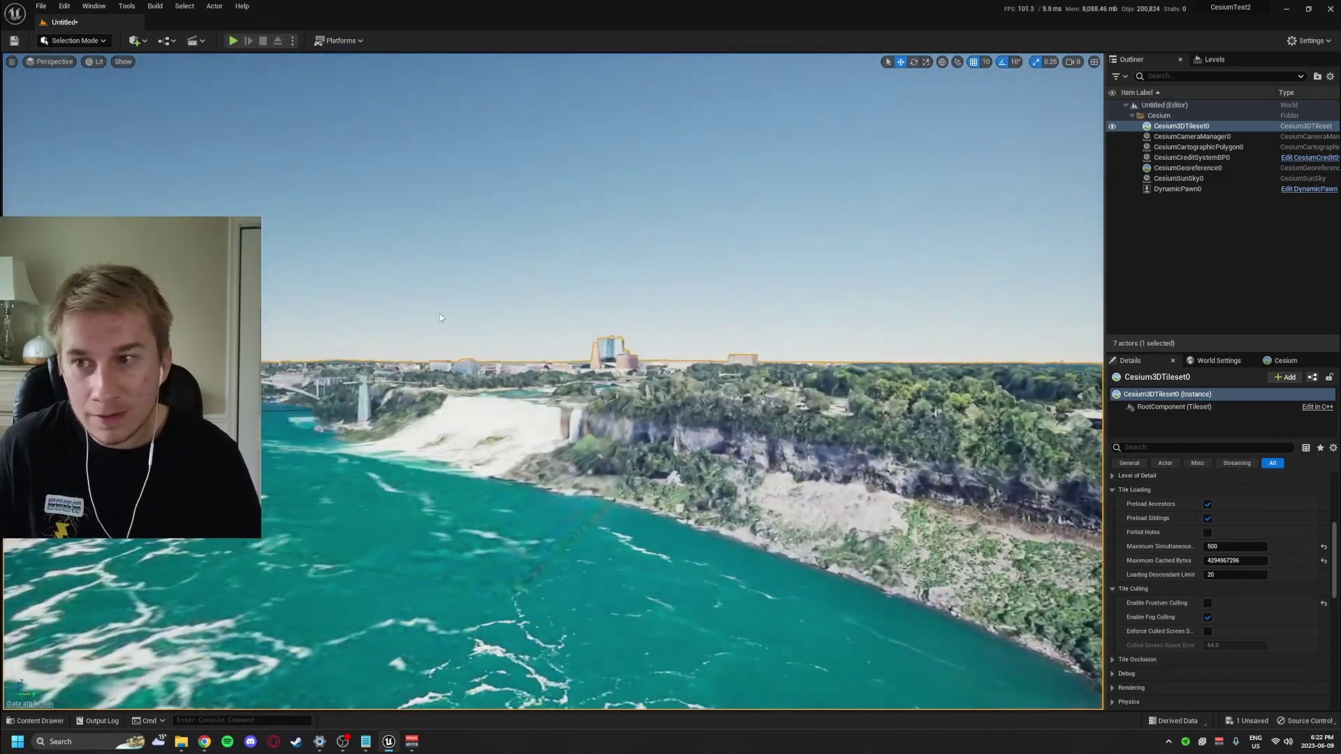
# Add a Volumetric Cloud actor to the level and look at the clouds above the river gorge
pyautogui.click(135, 41)
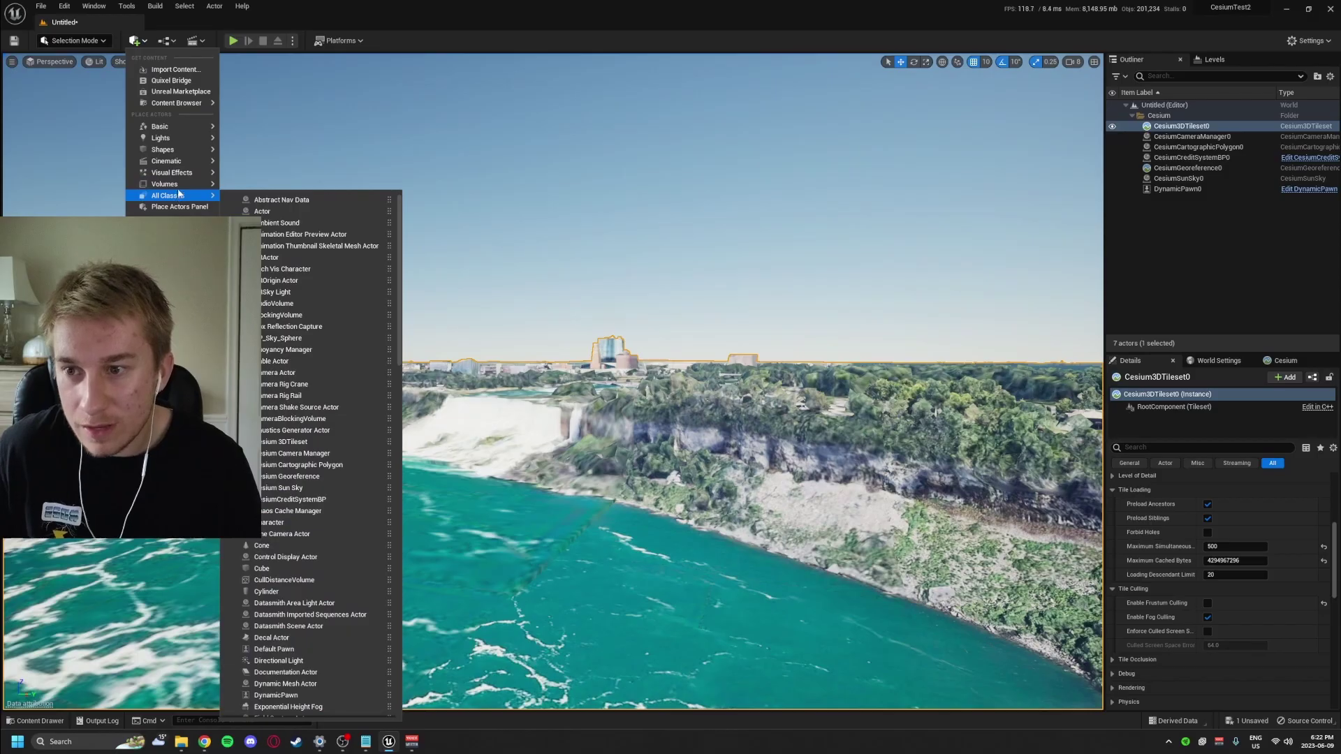
pyautogui.moveTo(210, 173)
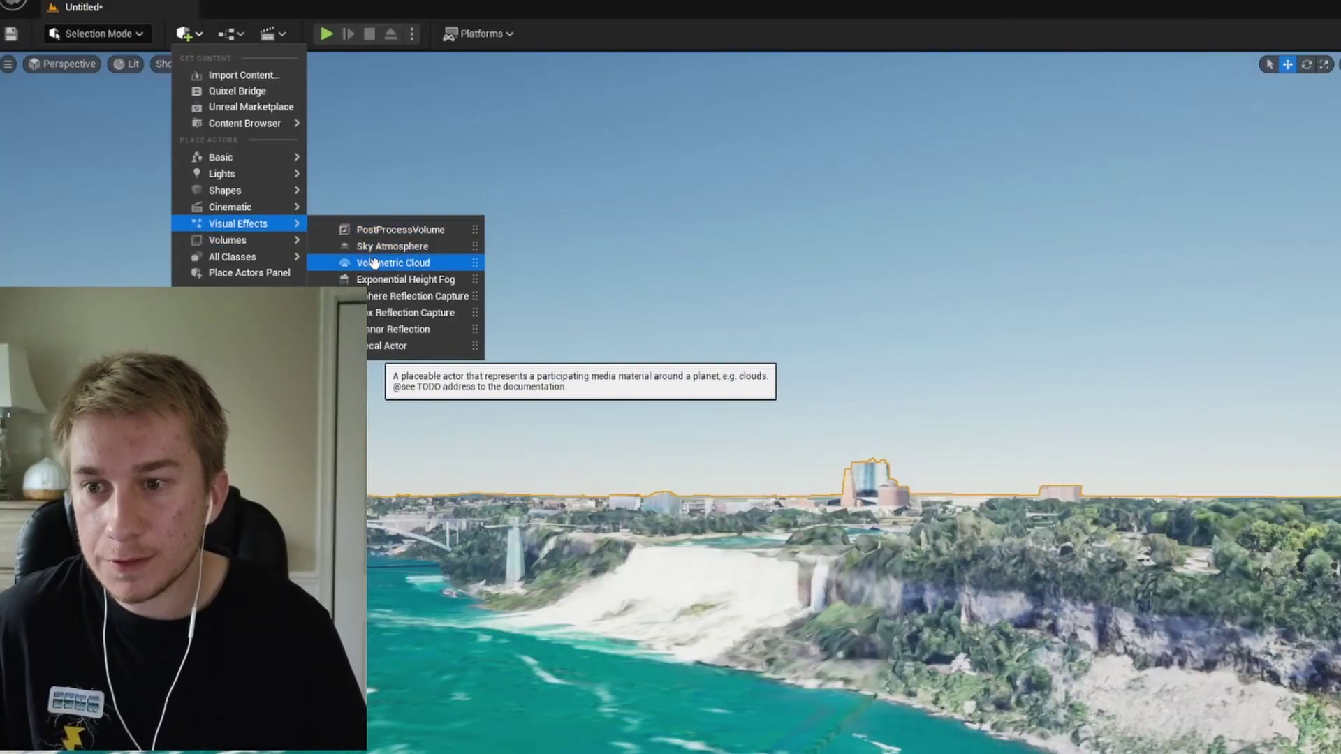
pyautogui.click(369, 262)
pyautogui.moveTo(374, 511); pyautogui.dragTo(375, 512)
pyautogui.moveTo(378, 511); pyautogui.dragTo(304, 520, button='right')
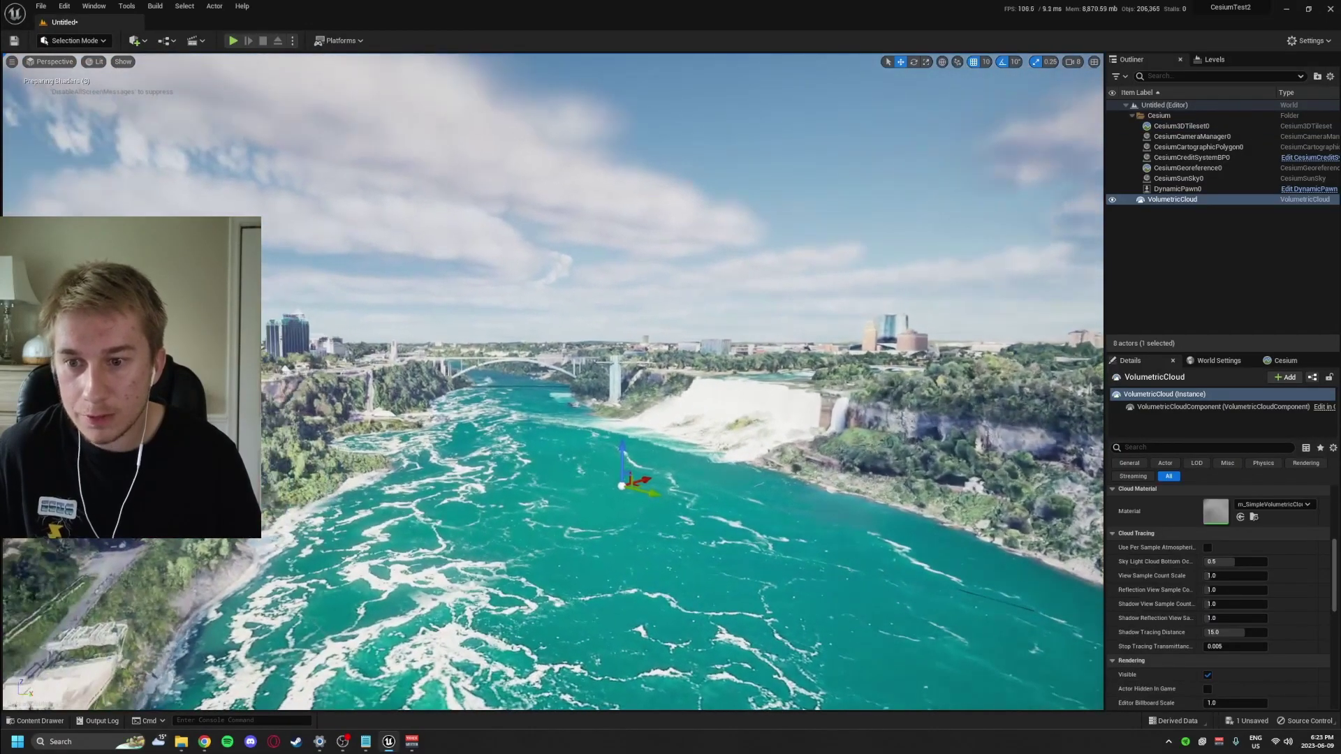
# Add an Exponential Height Fog actor with Volumetric Fog enabled, and toggle its visibility to compare the view with and without fog
pyautogui.click(135, 40)
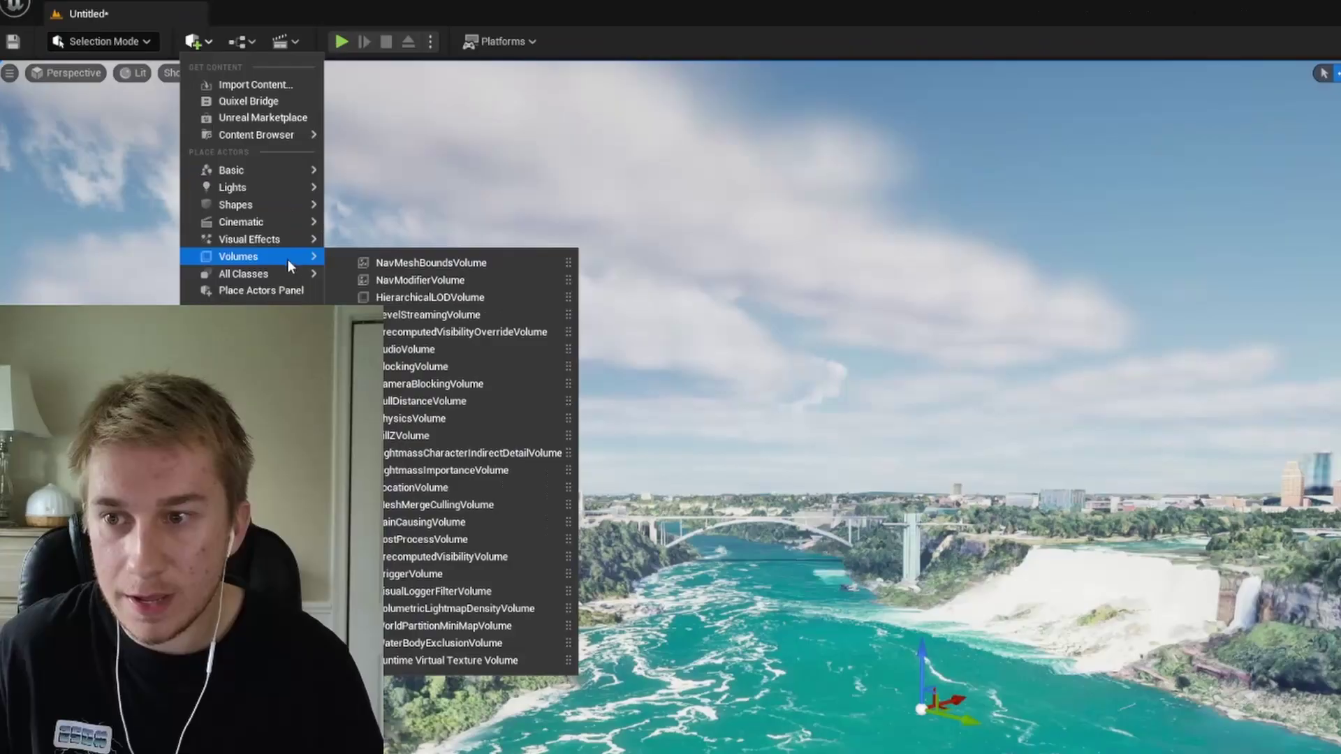
pyautogui.moveTo(305, 240)
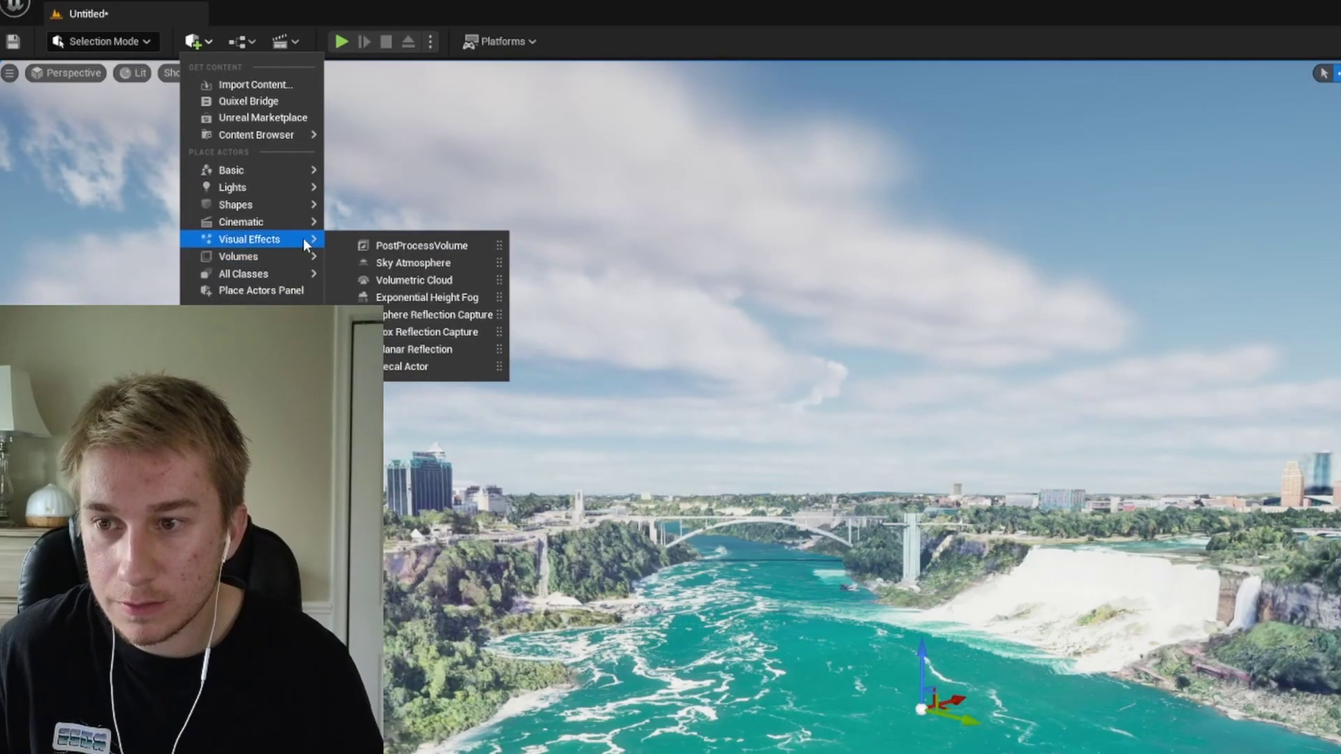
pyautogui.moveTo(393, 296); pyautogui.dragTo(478, 285)
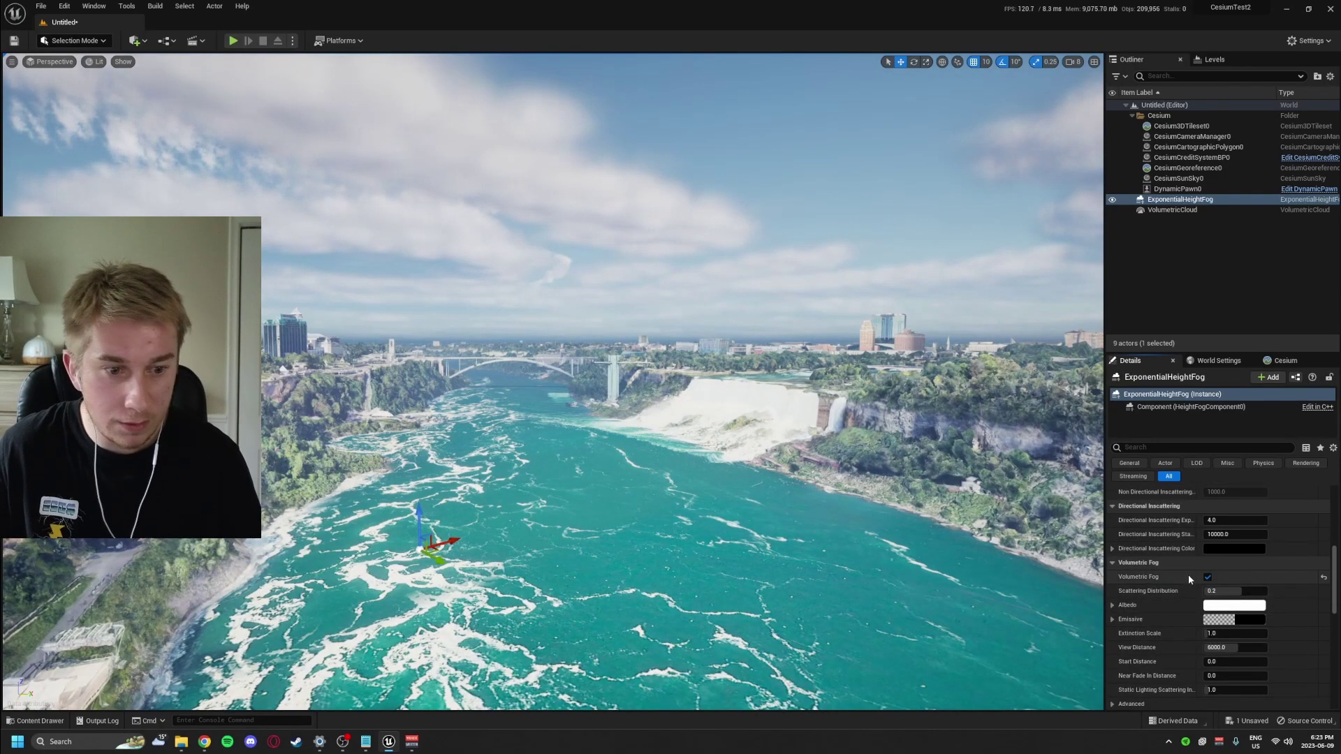
pyautogui.scroll(3, 1188, 569)
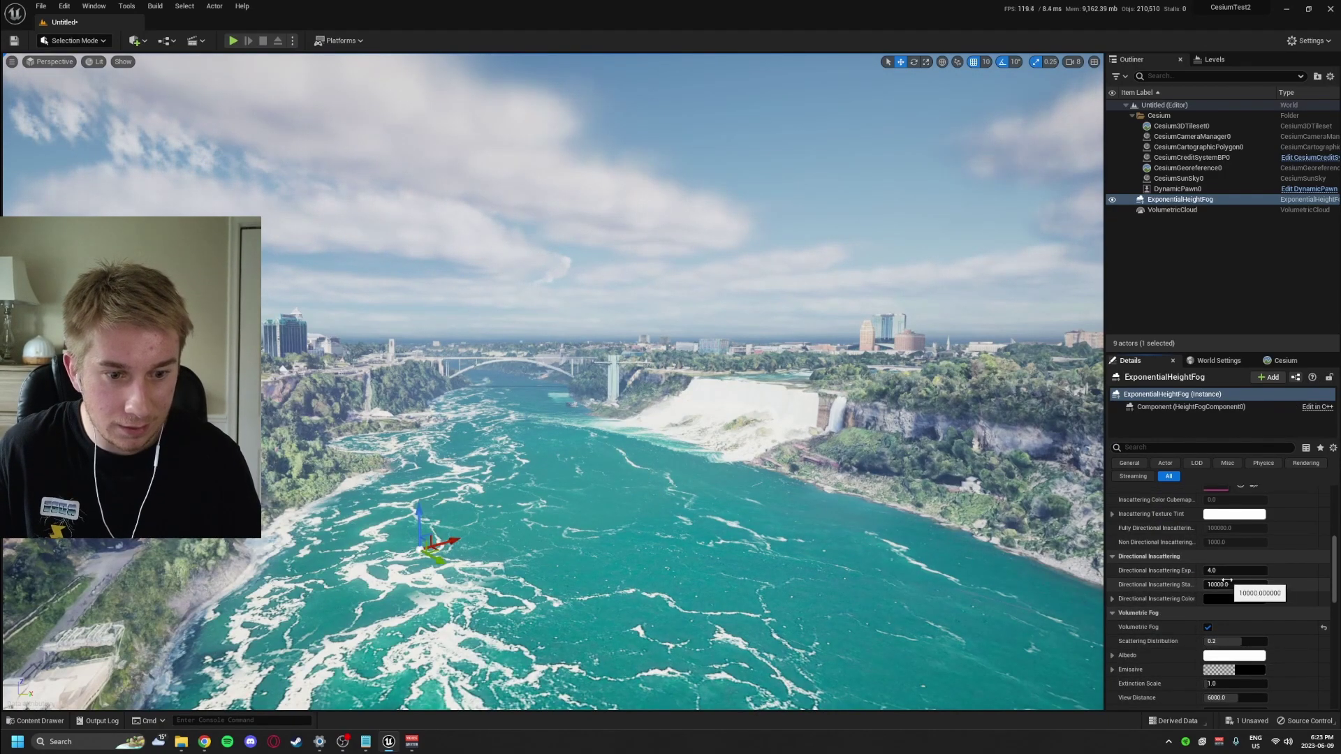
pyautogui.scroll(7, 1174, 563)
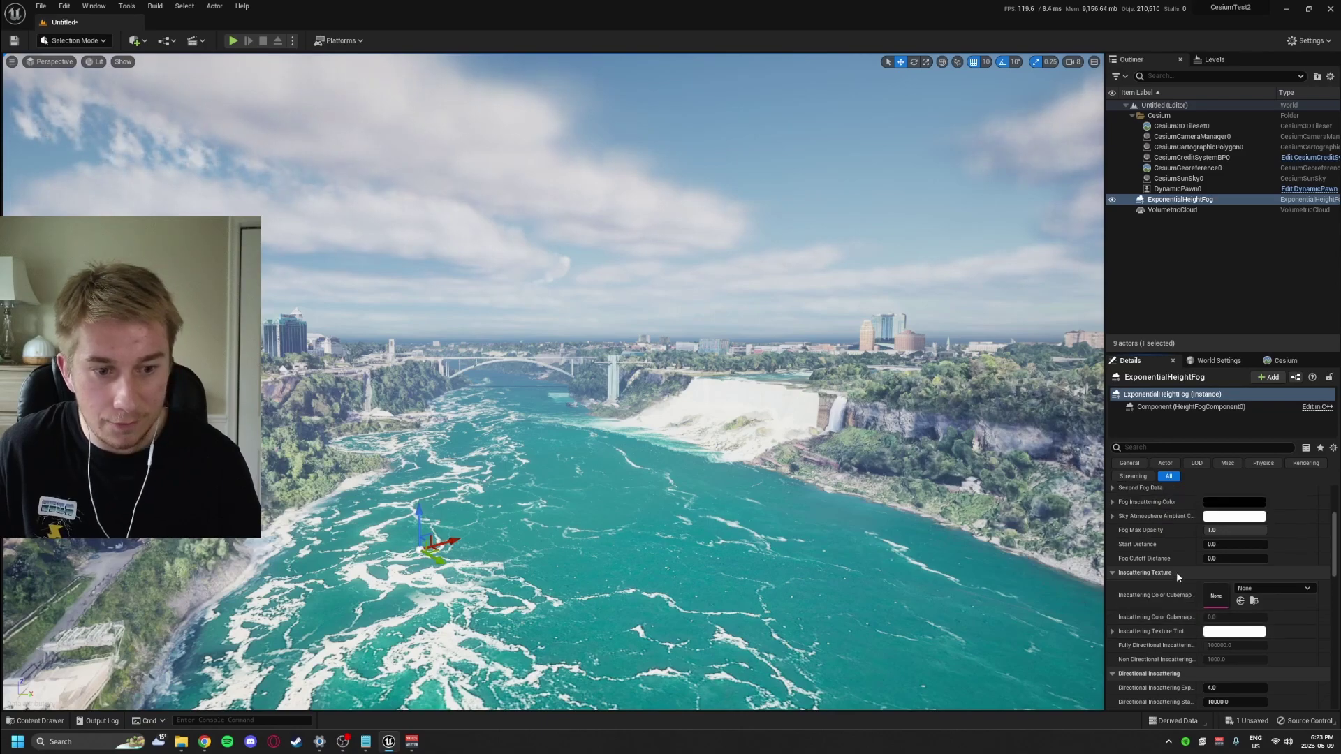
pyautogui.click(1111, 202)
pyautogui.click(1112, 202)
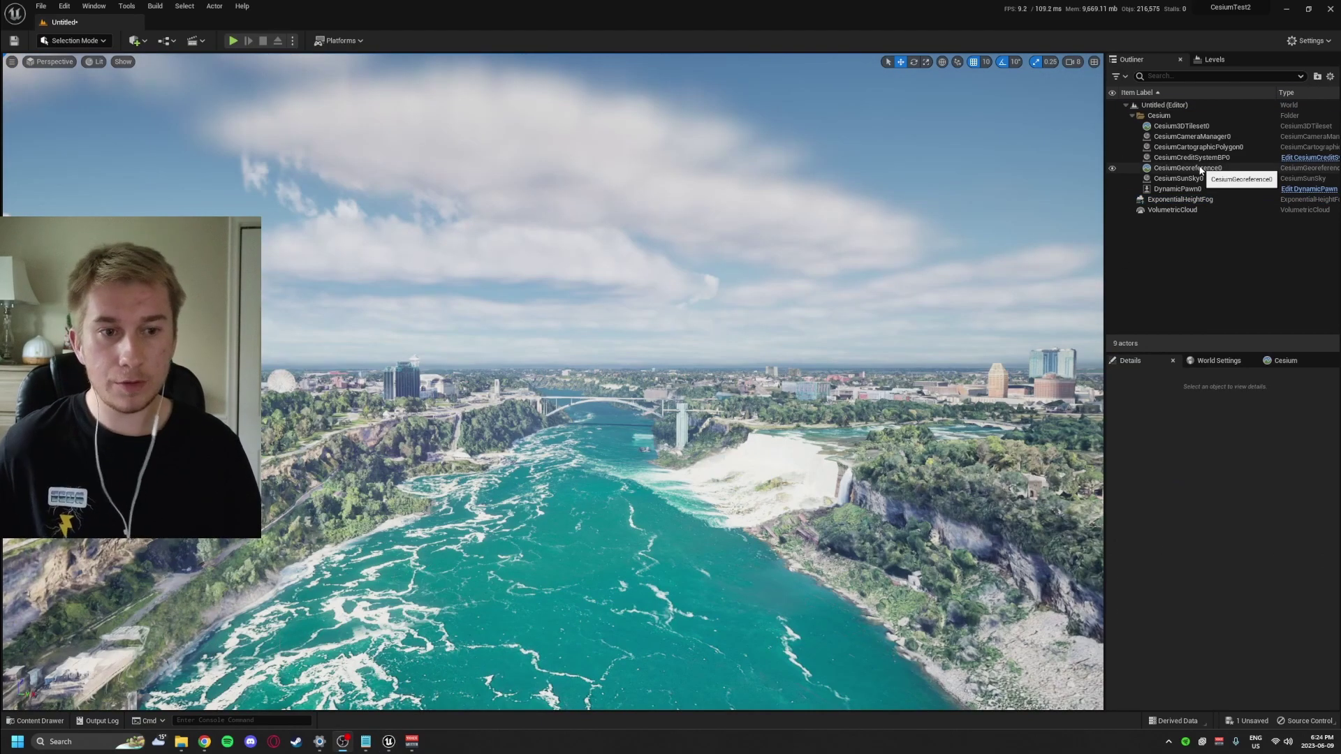
# Advance the Solar Time of CesiumSunSky0 to late in the day for low, warm sunlight over the falls
pyautogui.click(1216, 178)
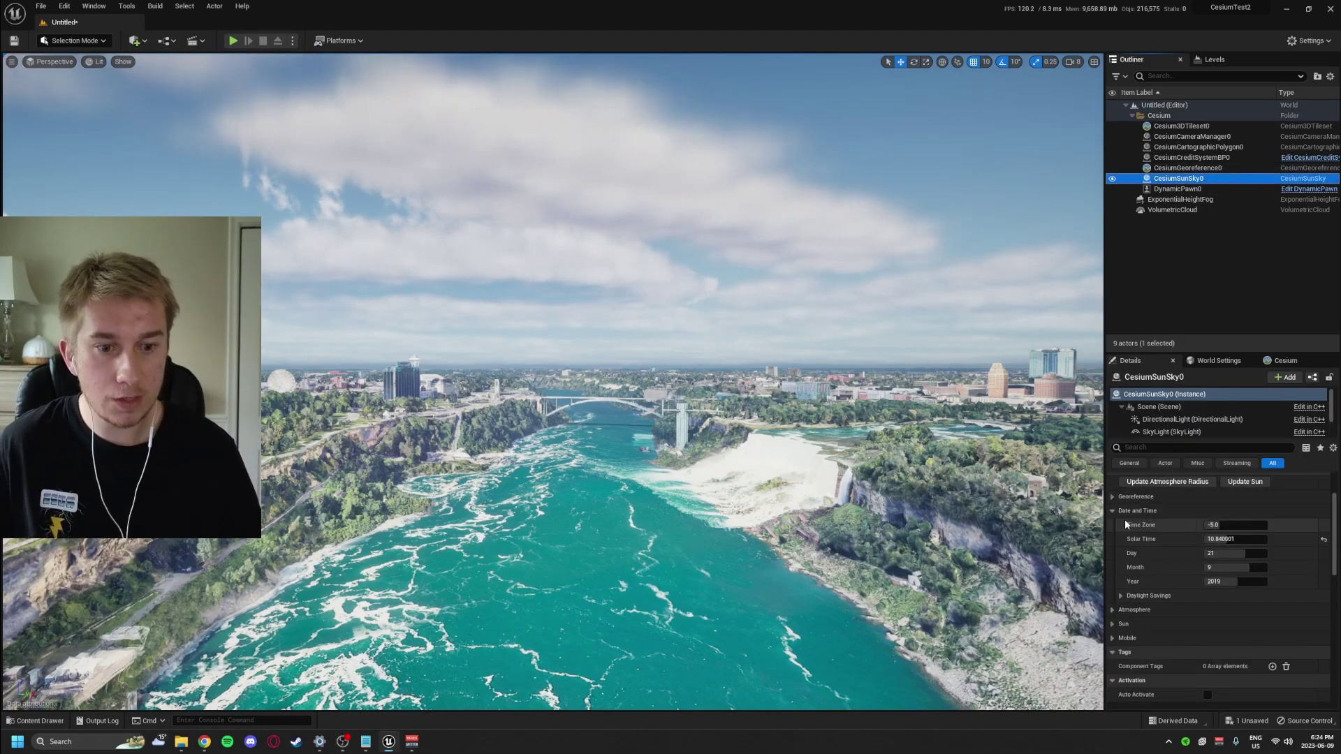
pyautogui.scroll(1, 1125, 518)
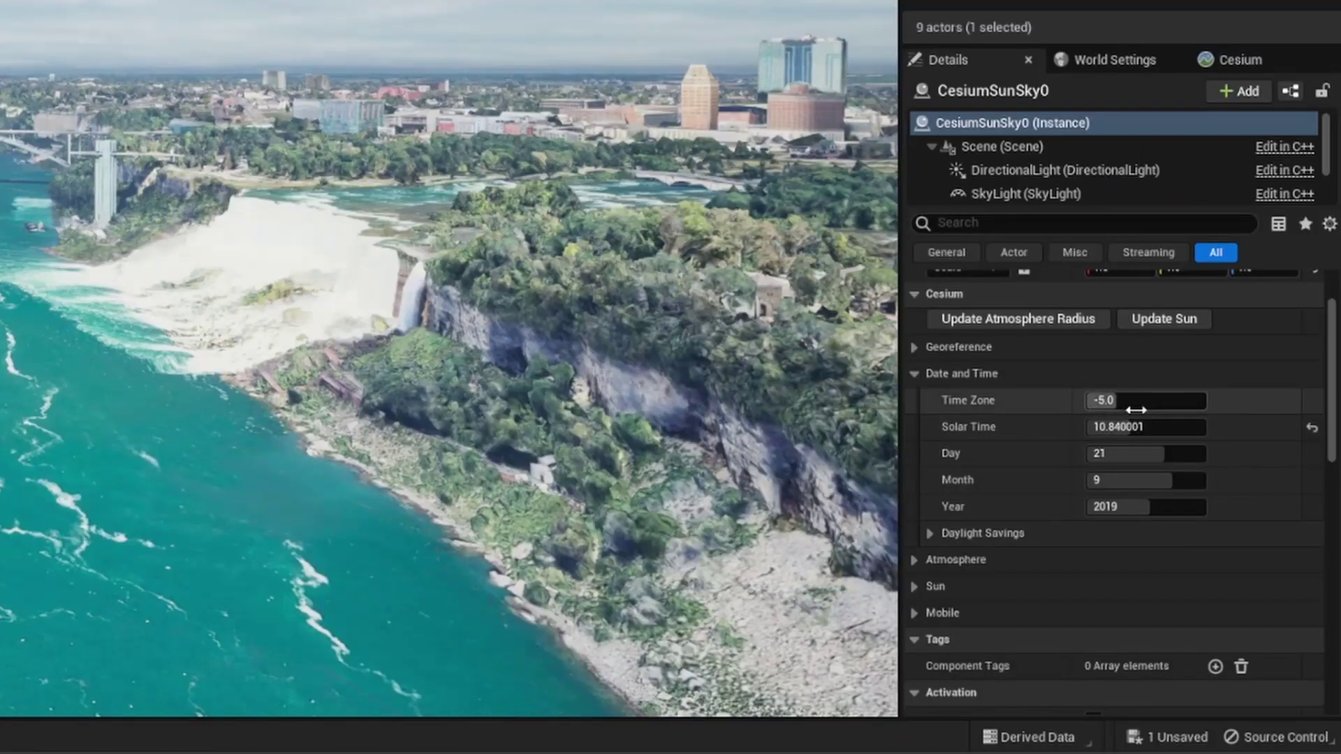
pyautogui.moveTo(1133, 427); pyautogui.dragTo(1194, 427)
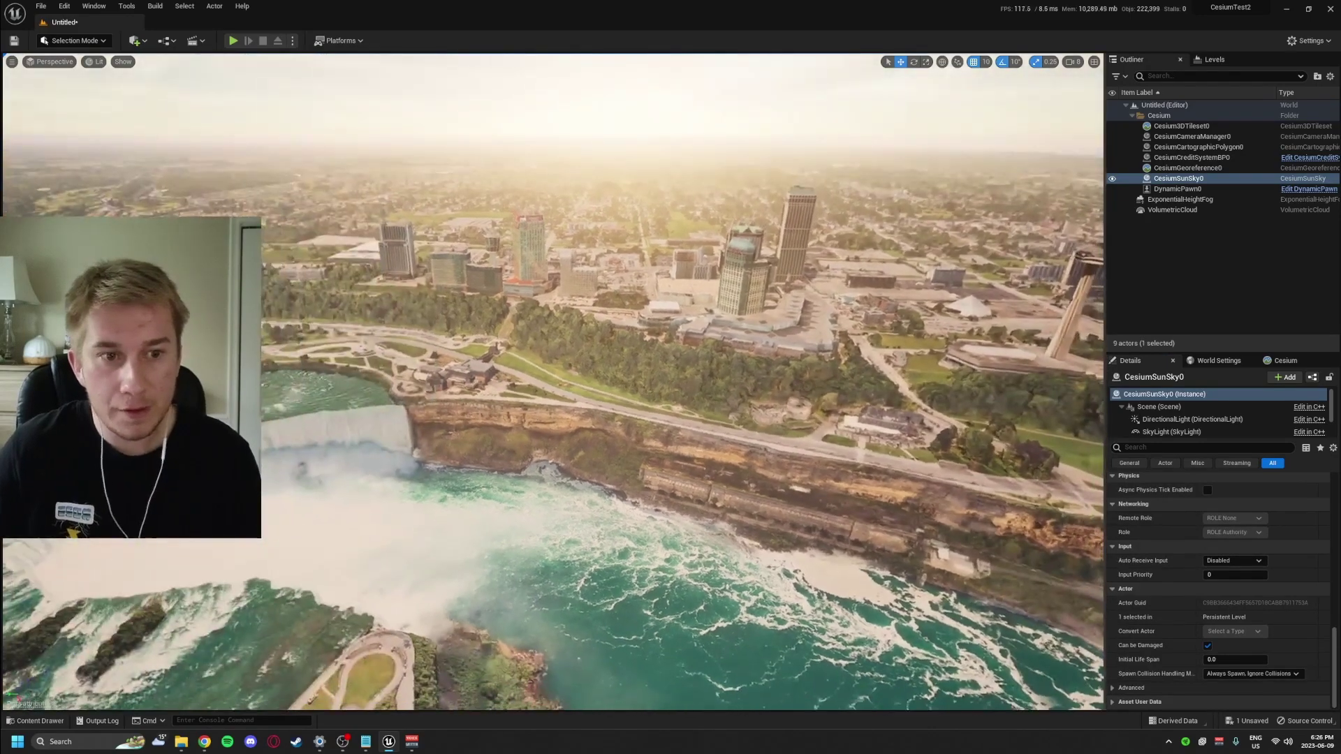
pyautogui.press('s')
pyautogui.moveTo(553, 381); pyautogui.dragTo(543, 387, button='right')
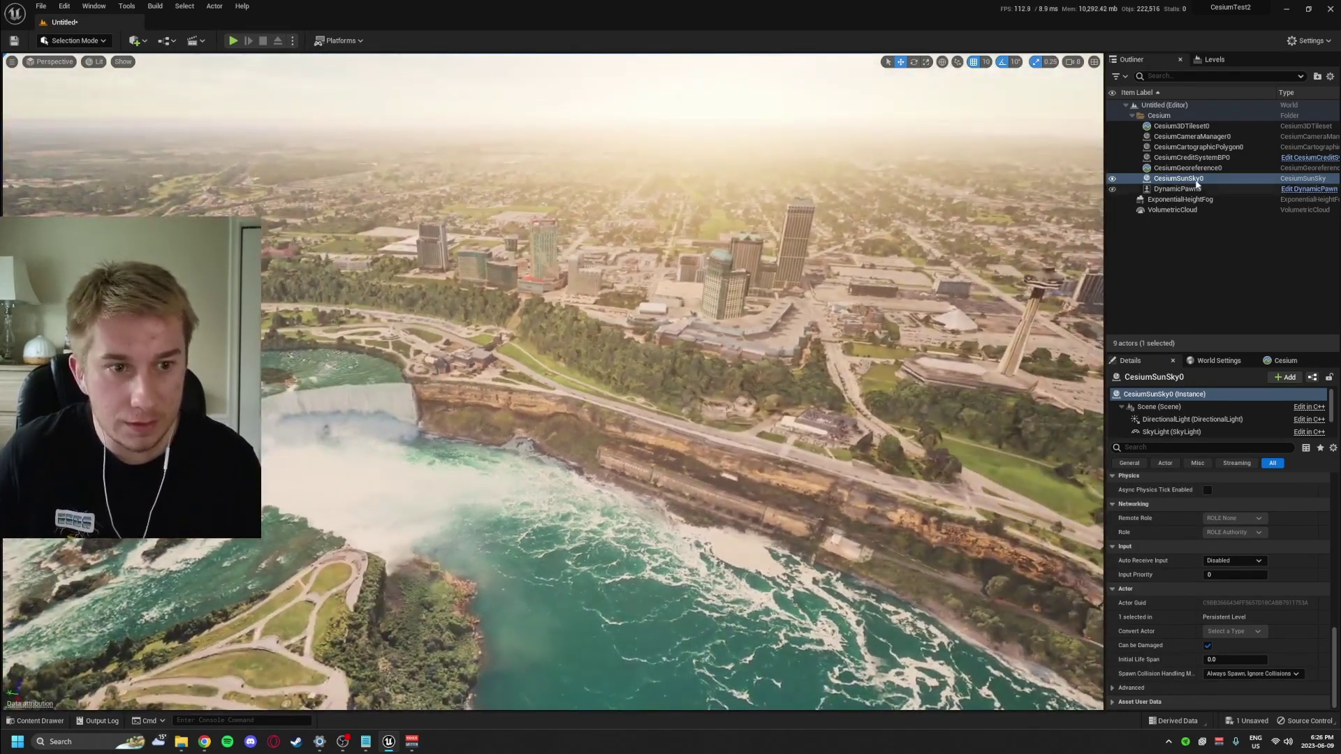
# Delete CesiumCartographicPolygon0 and add a new Cesium Cartographic Polygon to the level
pyautogui.click(1196, 148)
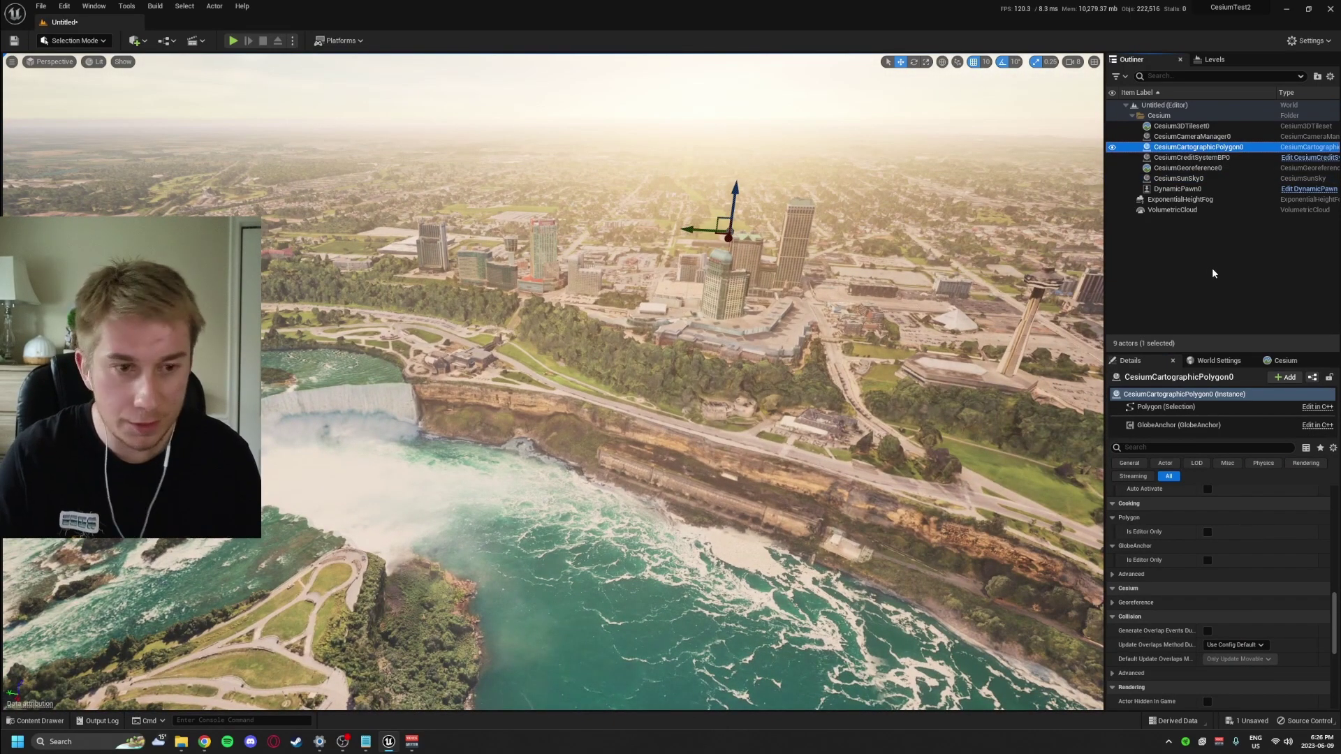
pyautogui.press('Delete')
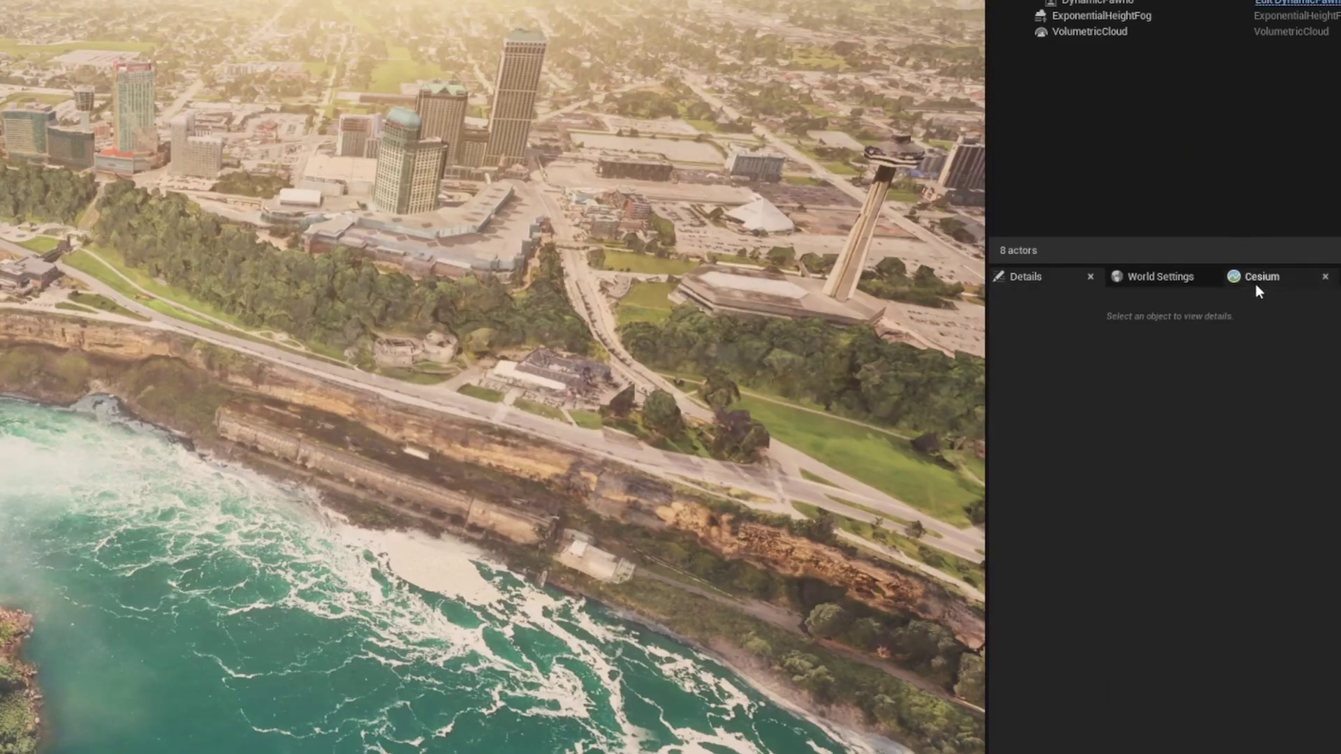
pyautogui.click(1256, 279)
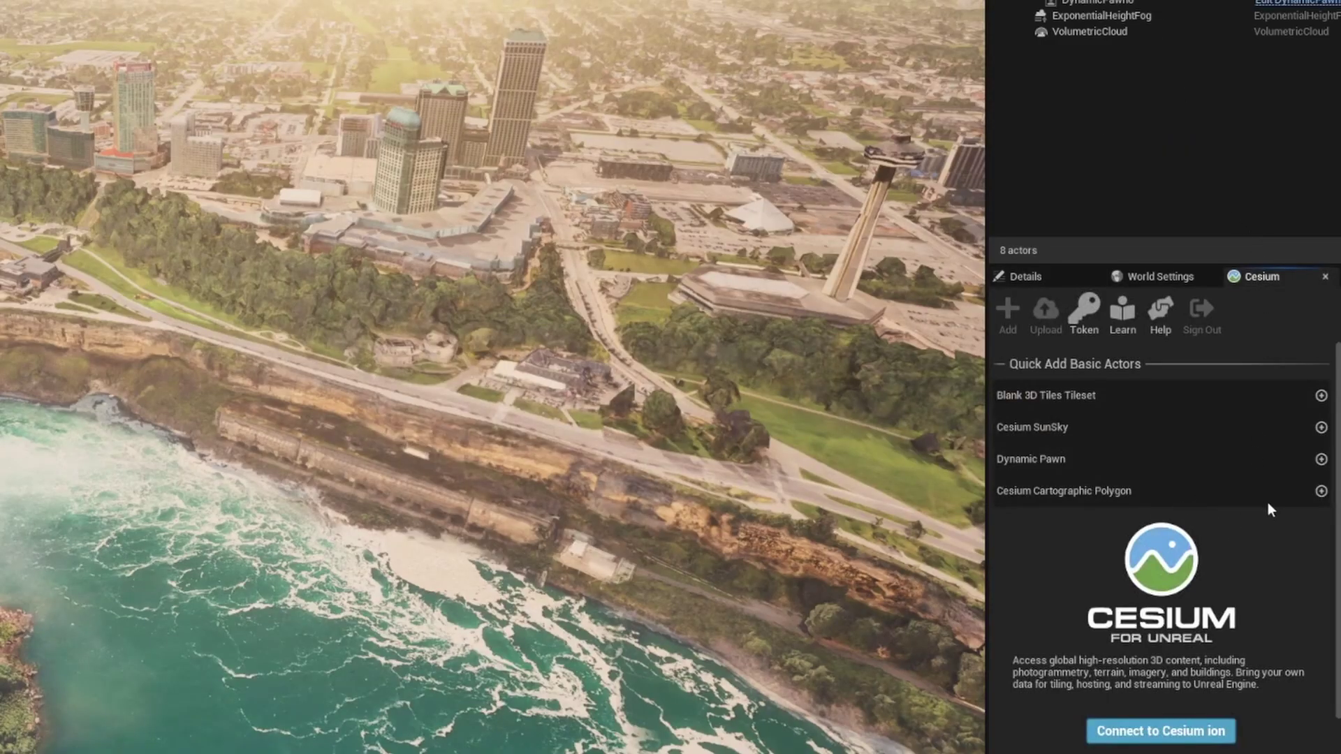
pyautogui.click(1321, 492)
pyautogui.moveTo(559, 391); pyautogui.dragTo(573, 346, button='right')
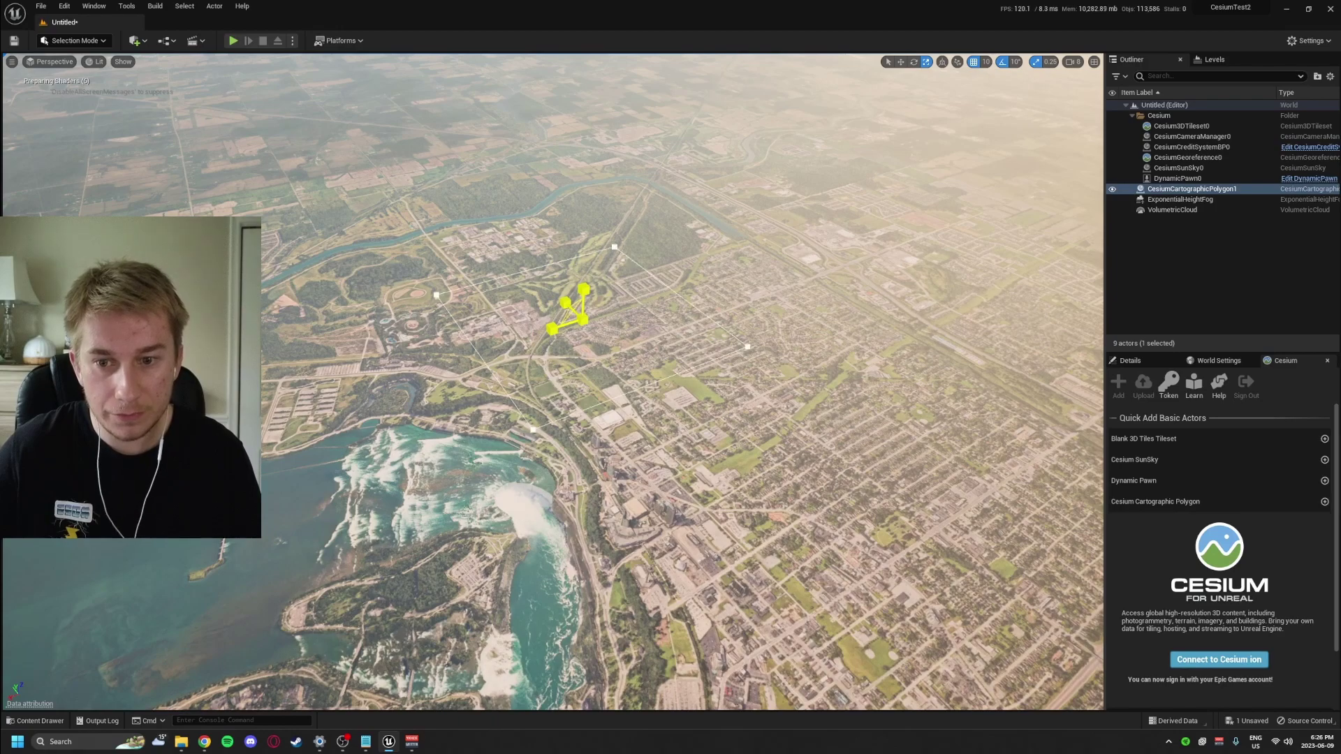
# Focus on the new cartographic polygon, drop it to the ground and scale it up to enclose the falls and surrounding city
pyautogui.click(1118, 361)
pyautogui.press('w')
pyautogui.press('f')
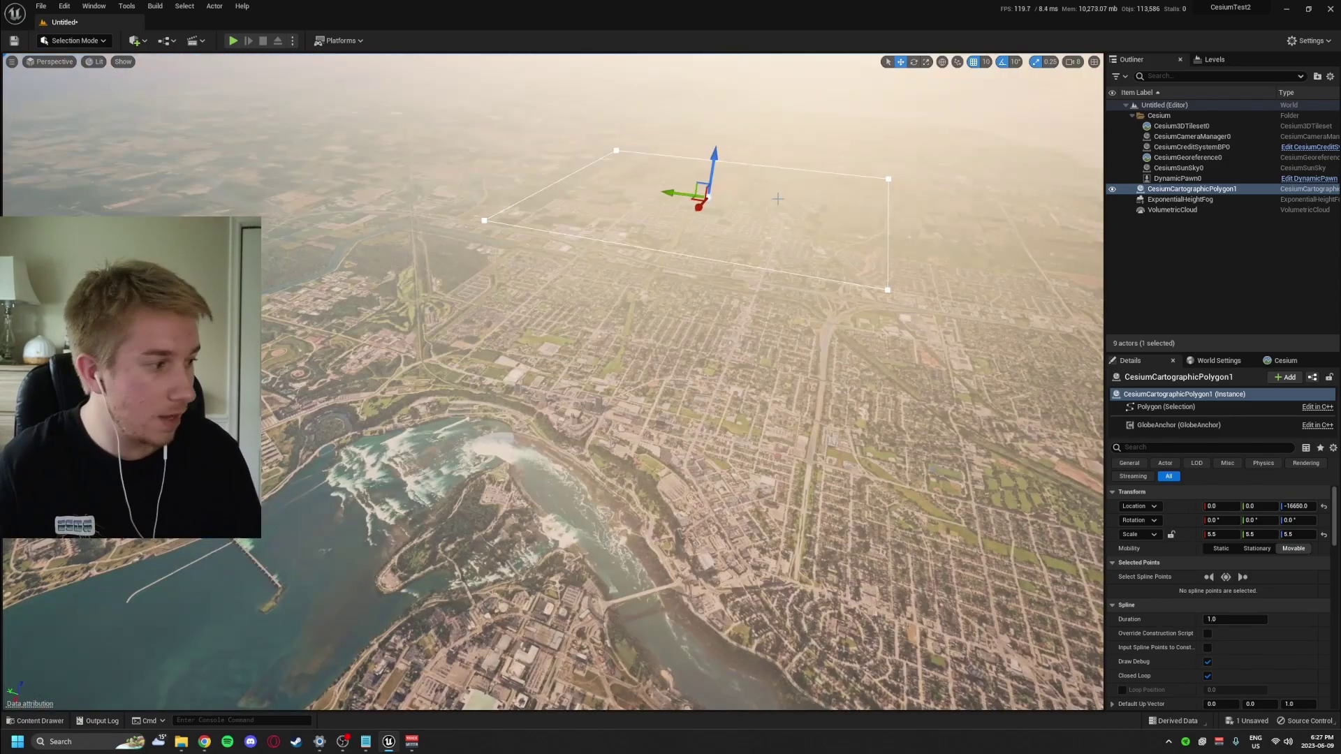
pyautogui.press('End')
pyautogui.moveTo(700, 183); pyautogui.dragTo(738, 187, button='right')
pyautogui.press('w')
pyautogui.press('a')
pyautogui.press('e')
pyautogui.press('r')
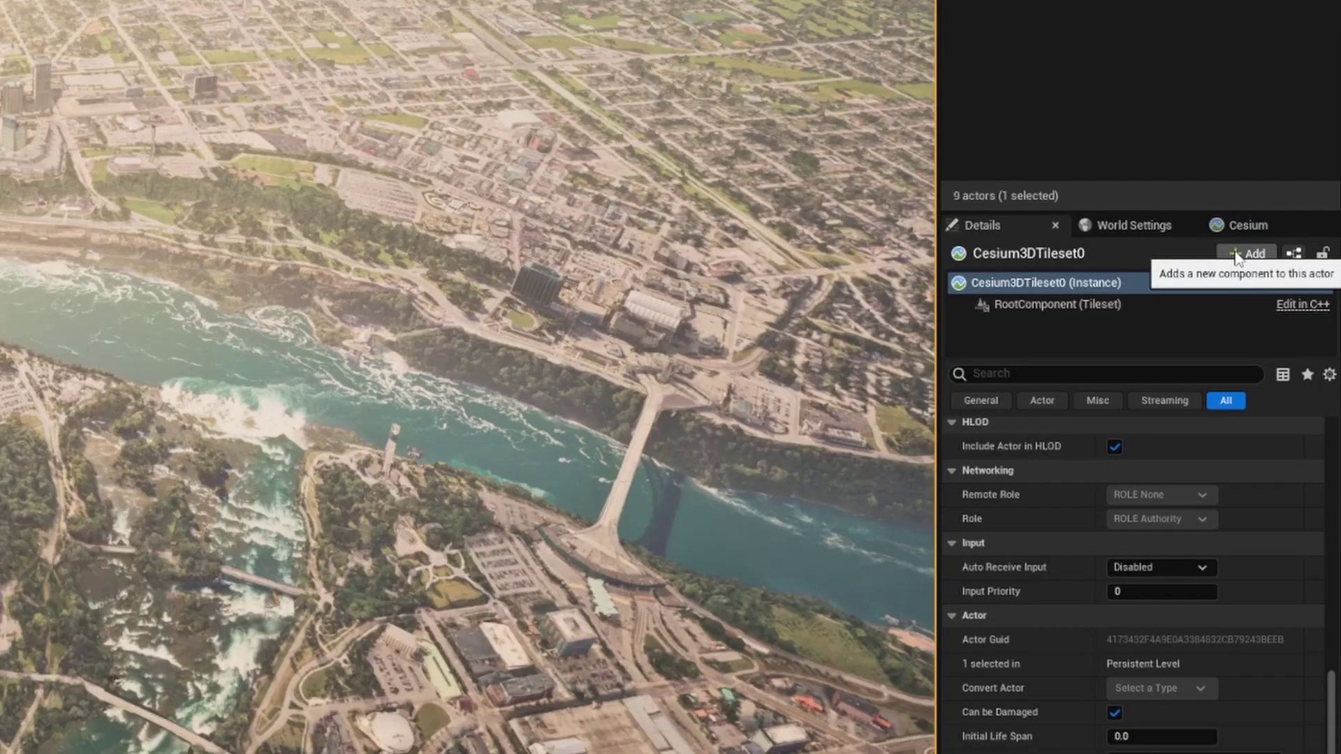
# Add a Cesium Polygon Raster Overlay component to Cesium3DTileset0
pyautogui.click(1286, 377)
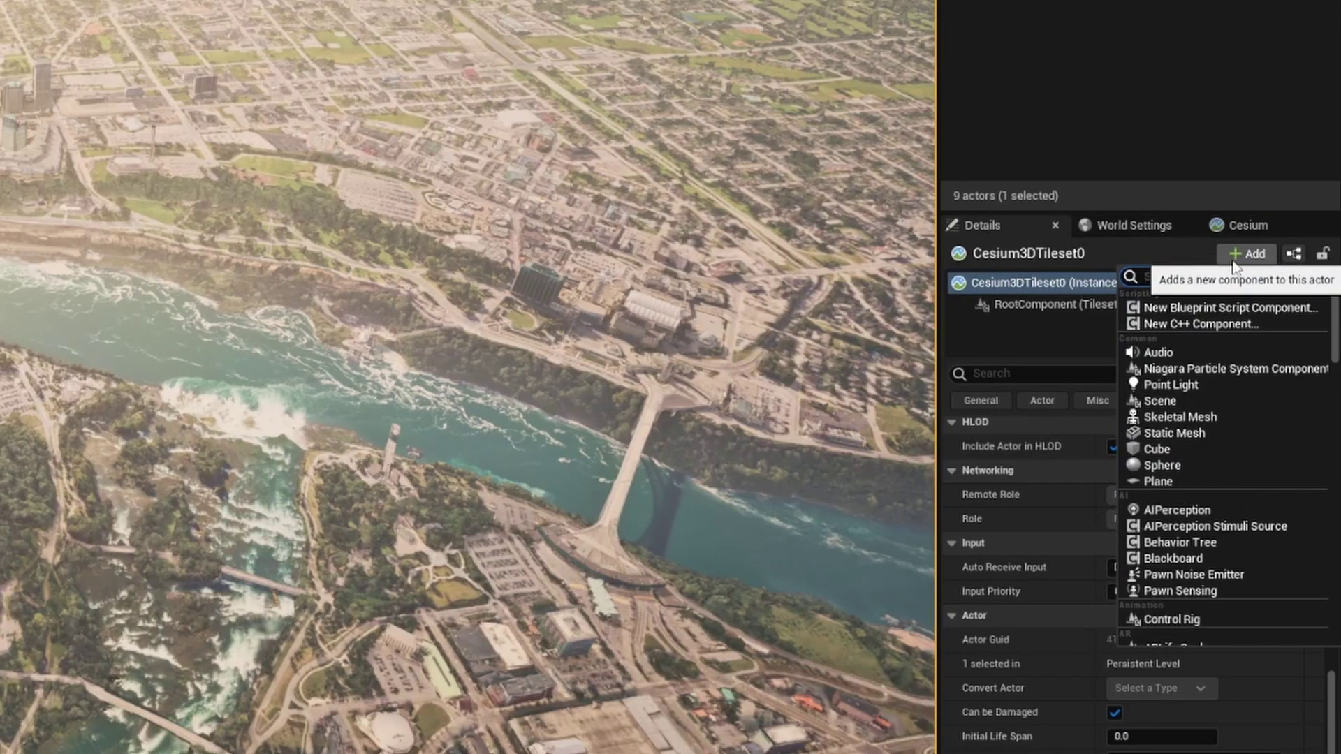
pyautogui.write('poly')
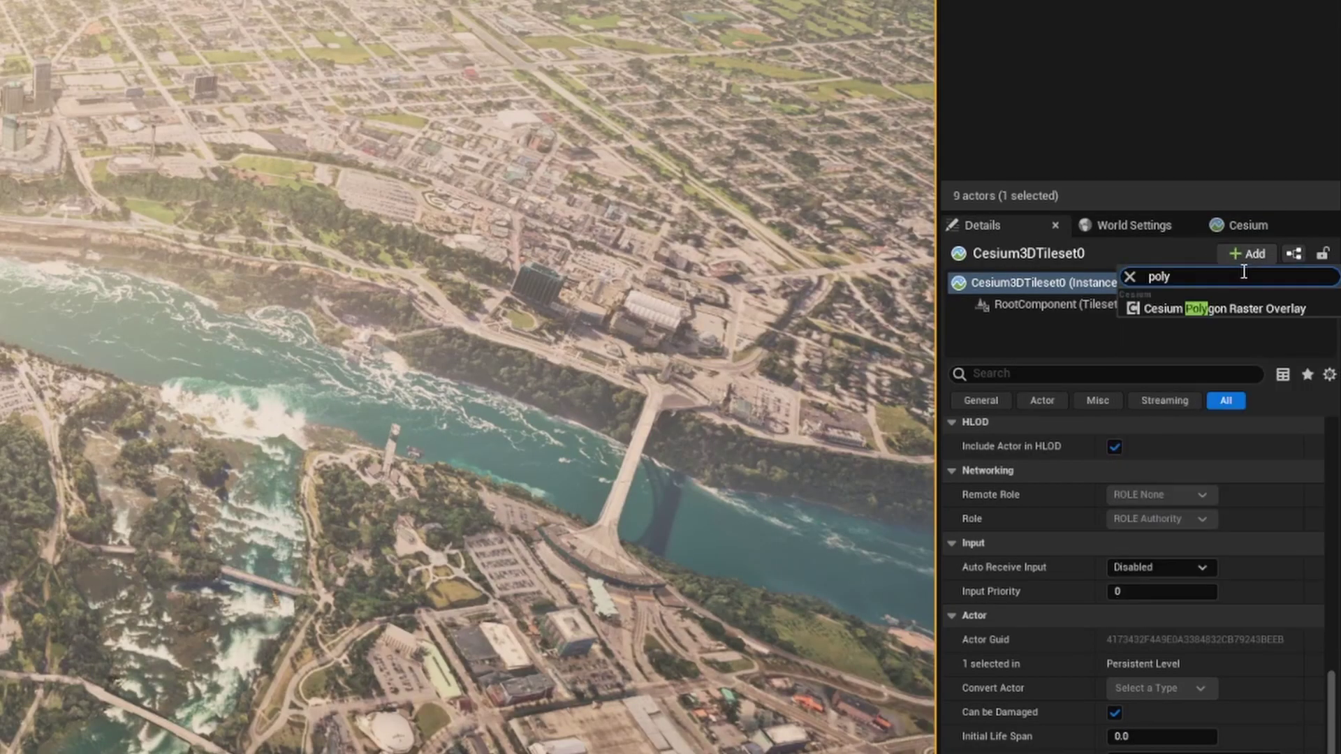
pyautogui.click(1247, 309)
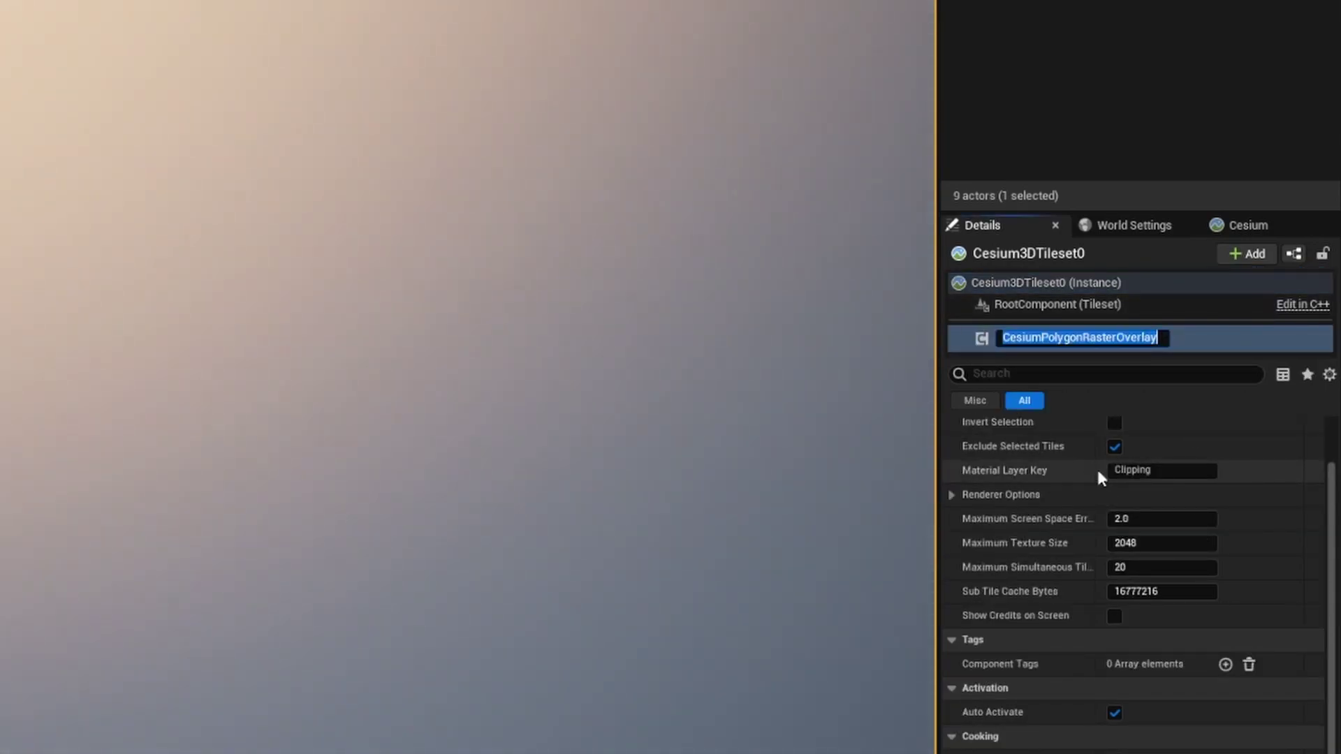
pyautogui.click(1182, 126)
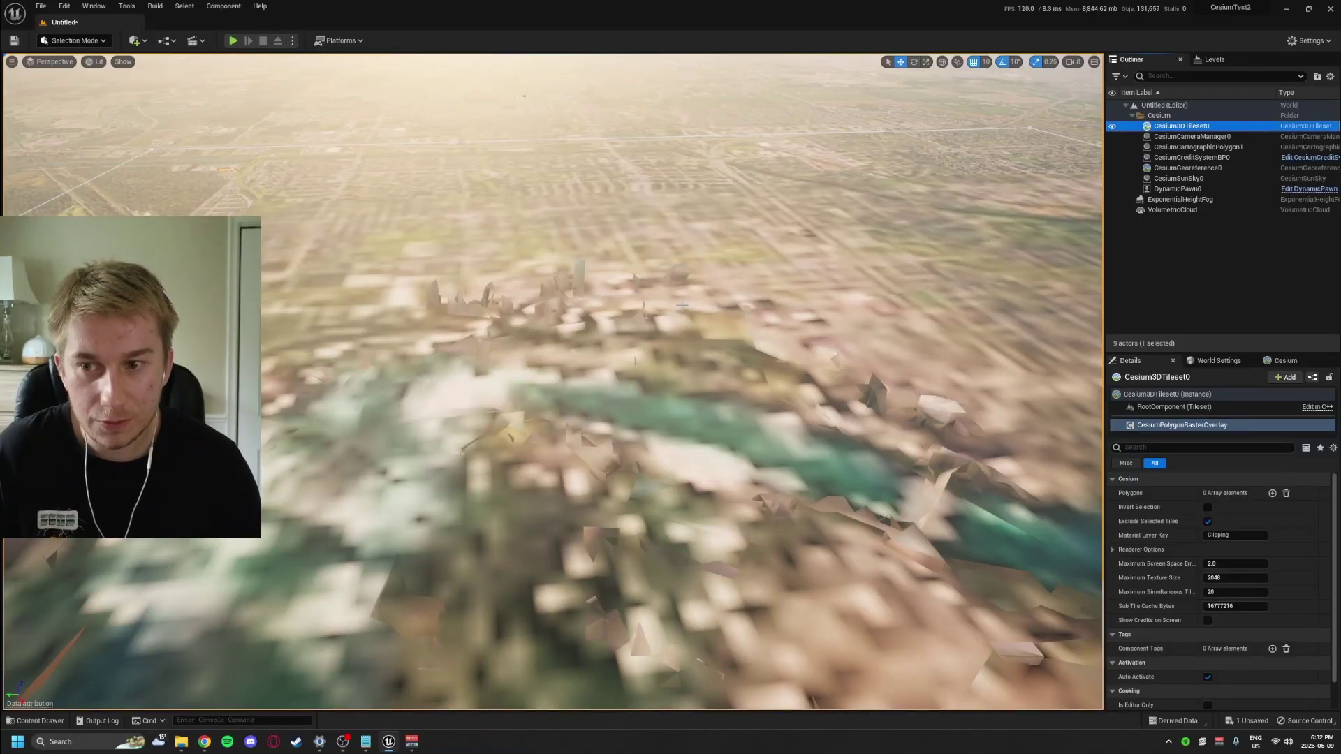
# Assign CesiumCartographicPolygon1 to the overlay's Polygons, with Exclude Selected Tiles turned off and Invert Selection turned on
pyautogui.click(1208, 522)
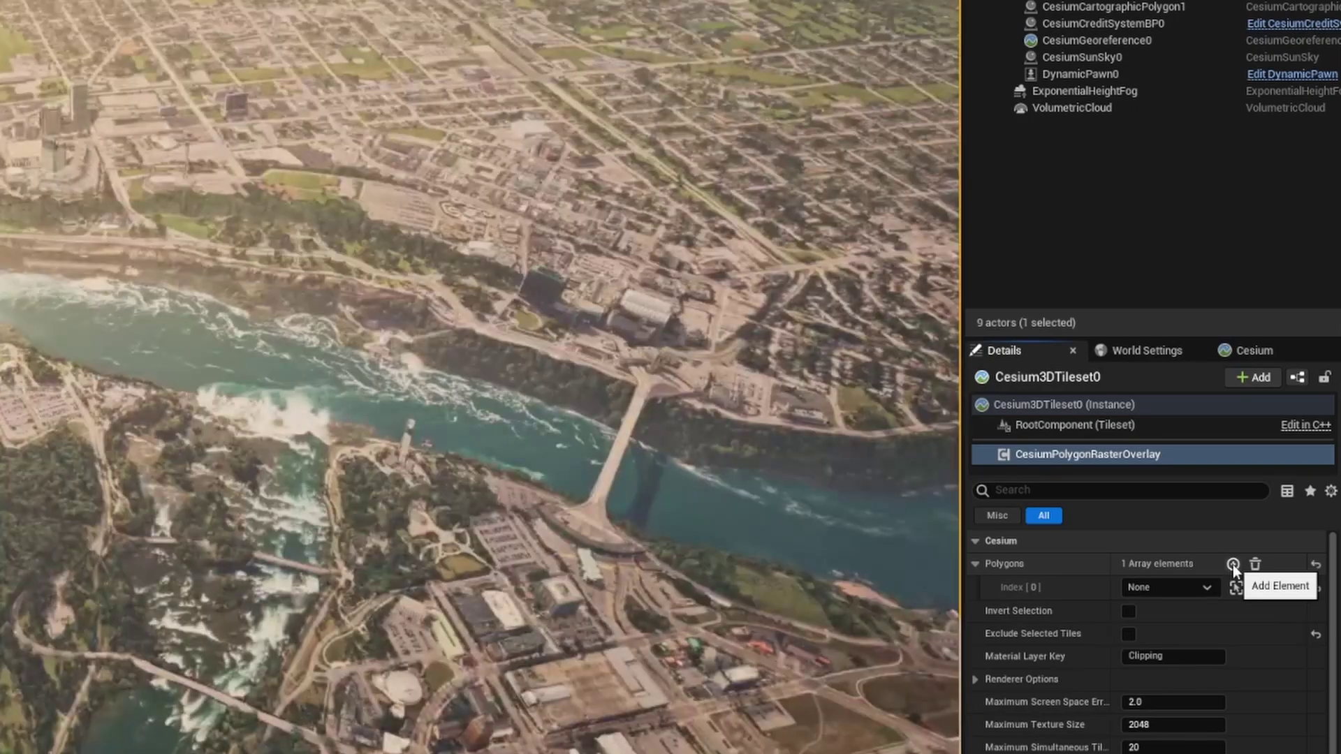
pyautogui.click(1234, 565)
pyautogui.click(1151, 590)
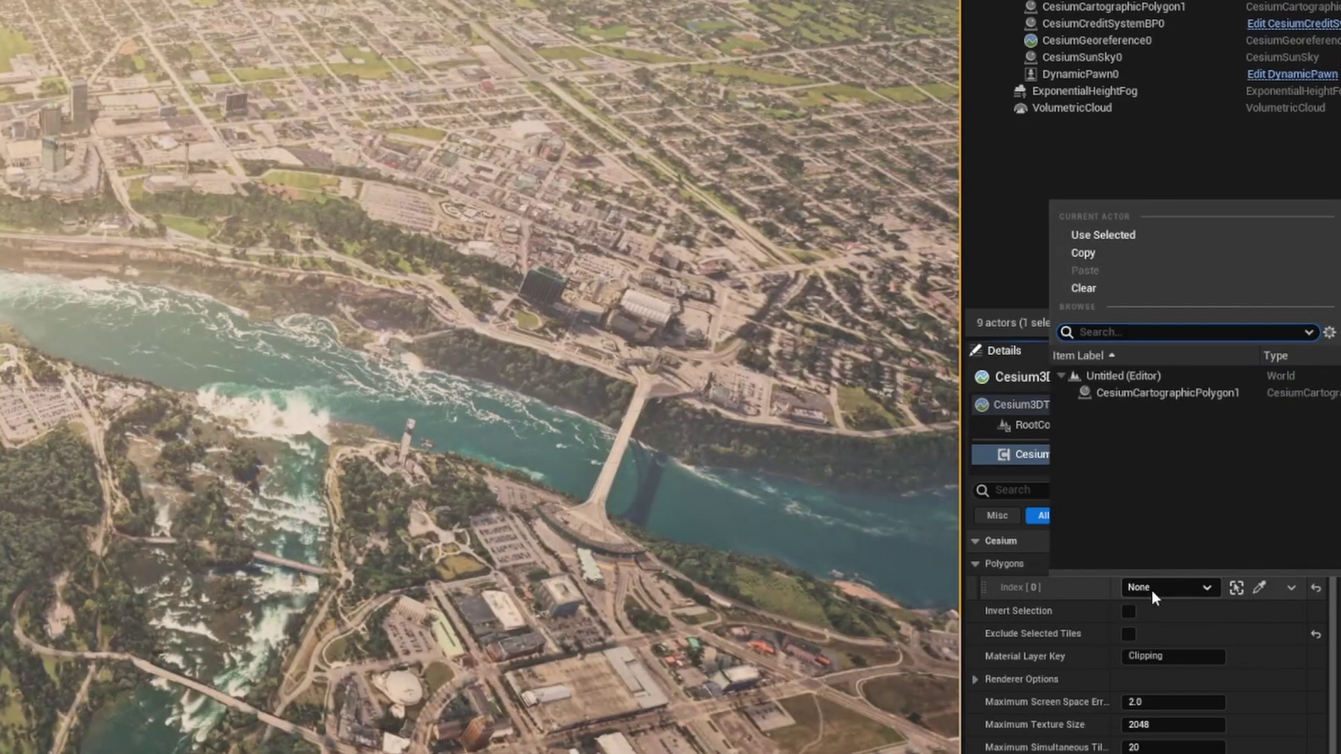
pyautogui.click(1184, 392)
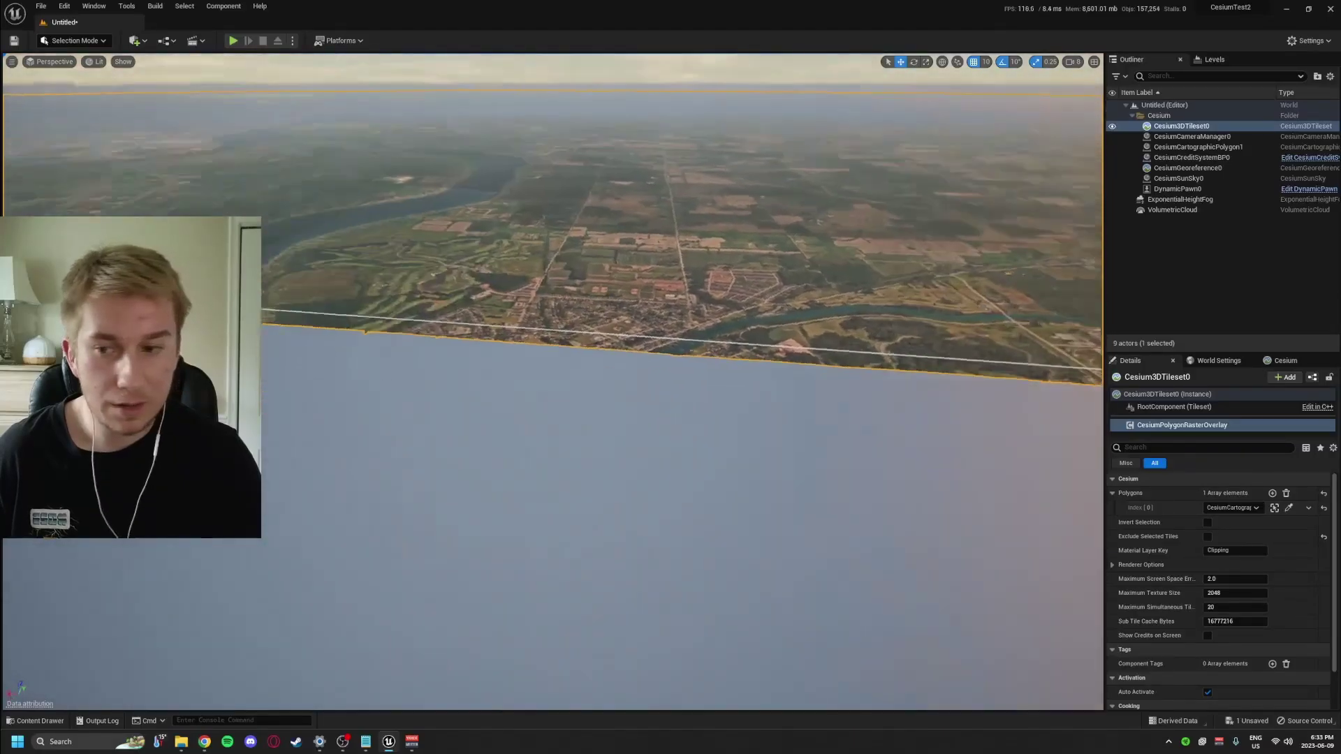
pyautogui.moveTo(552, 391); pyautogui.dragTo(736, 381, button='right')
pyautogui.click(1208, 523)
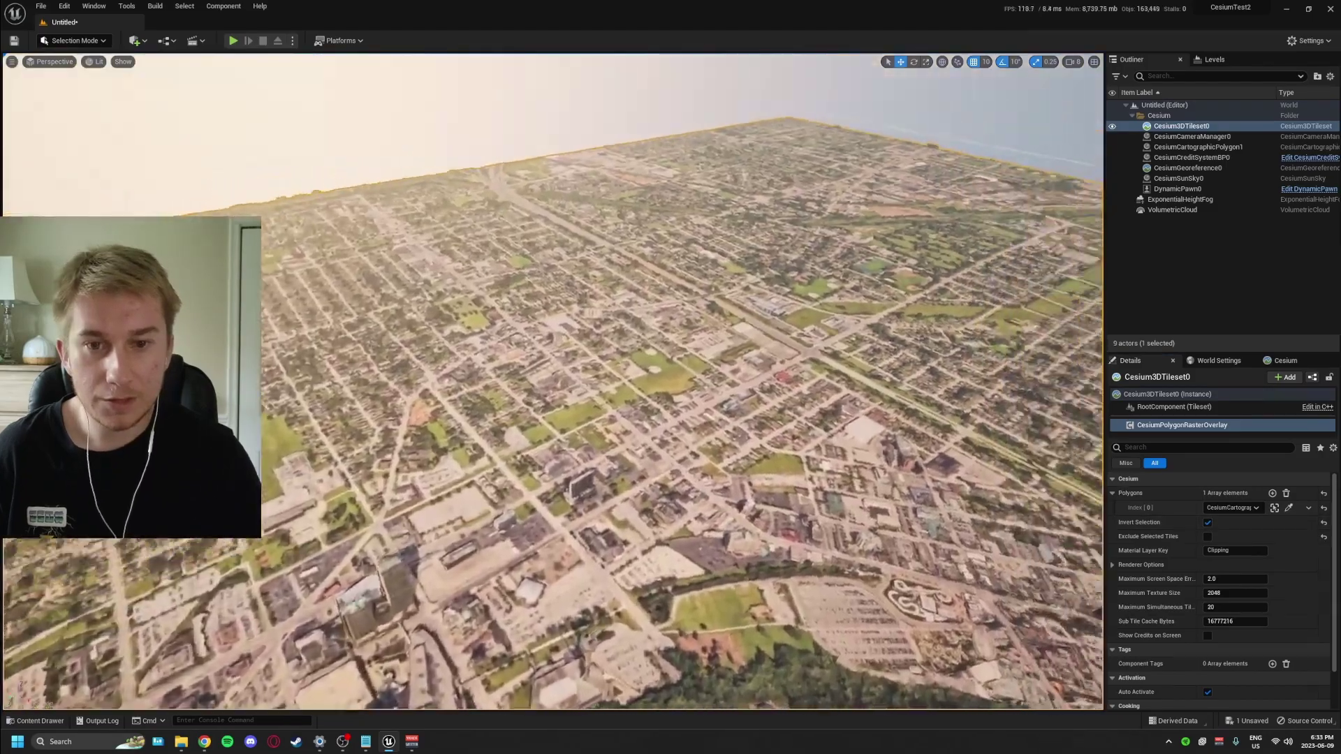
# Examine the clipped tileset from above and along the gorge, clear the selection, and fly down to the road beside the Horseshoe Falls
pyautogui.moveTo(559, 349); pyautogui.dragTo(811, 320, button='right')
pyautogui.press('w')
pyautogui.moveTo(586, 327); pyautogui.dragTo(964, 342, button='right')
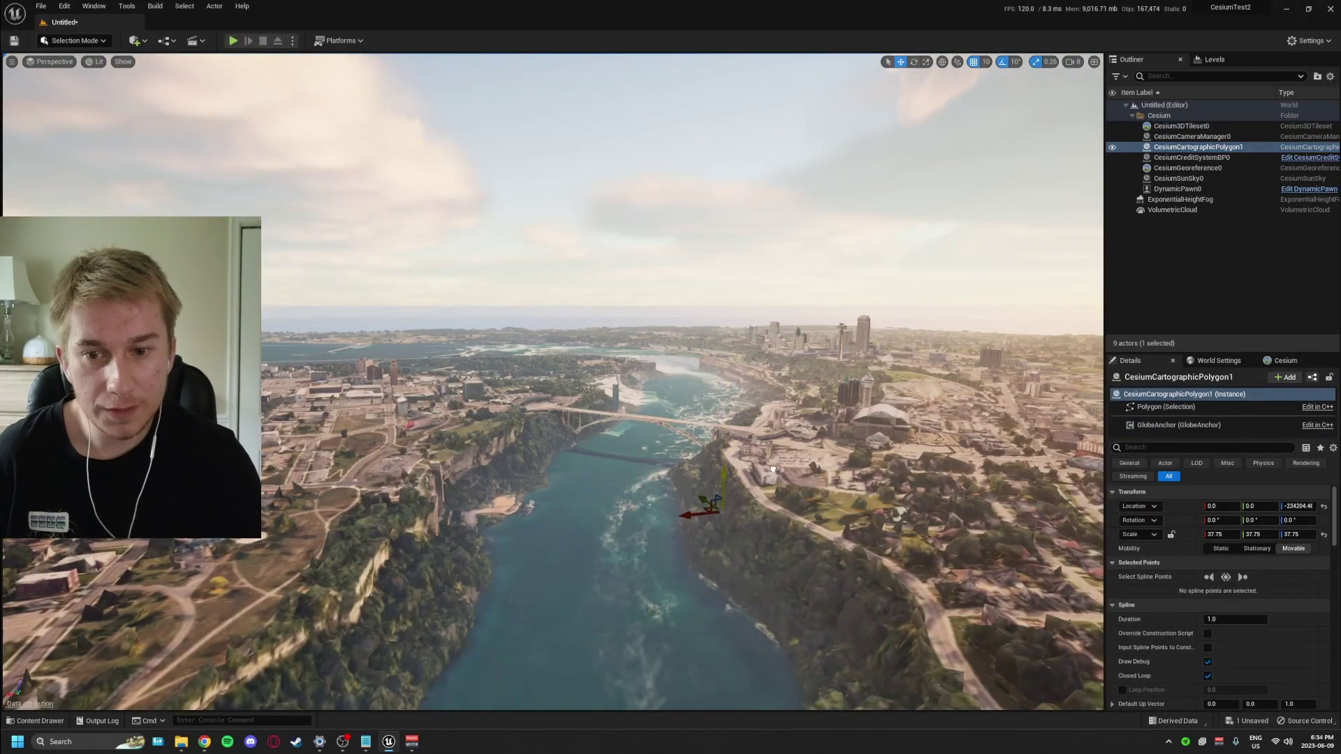
pyautogui.click(1200, 278)
pyautogui.moveTo(629, 377); pyautogui.dragTo(672, 374, button='right')
pyautogui.press('w')
pyautogui.moveTo(552, 381); pyautogui.dragTo(552, 381, button='right')
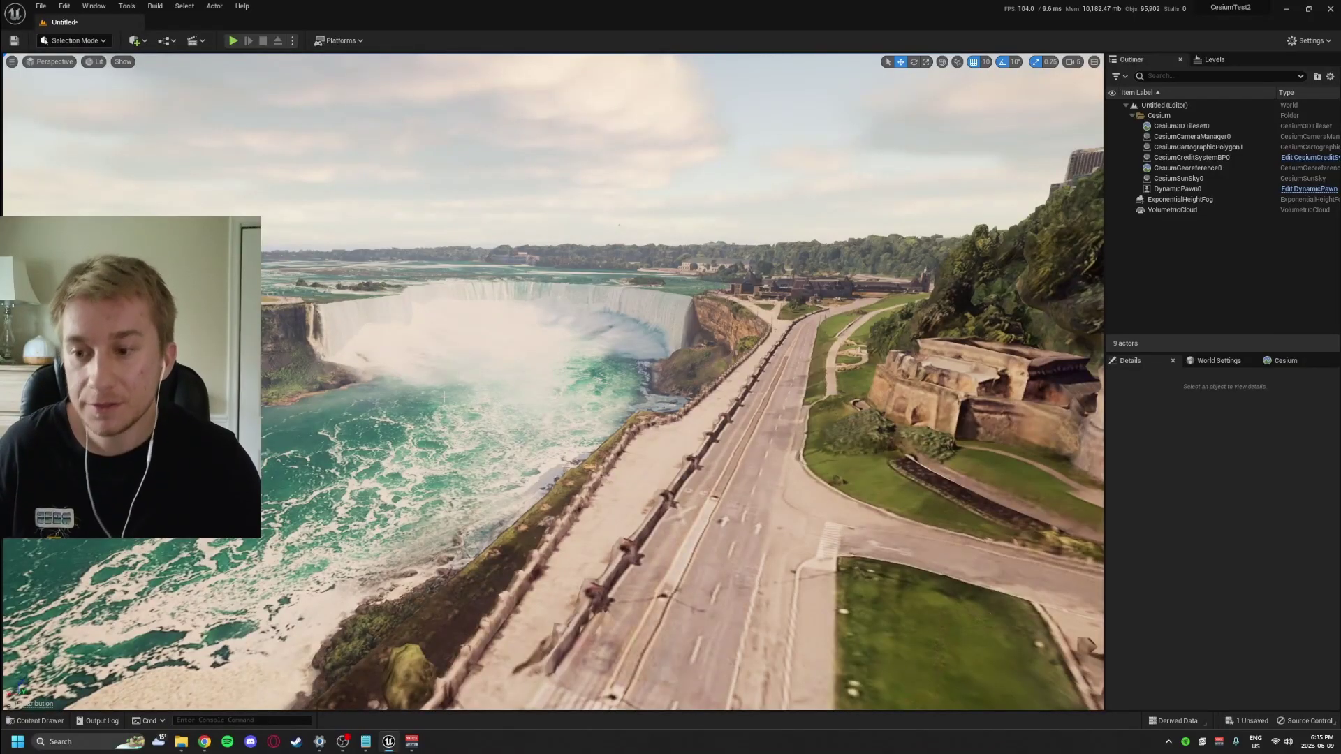
# Add the Third Person Blueprint content pack to the project and show the project's content folders
pyautogui.hotkey('ctrl', 'space')
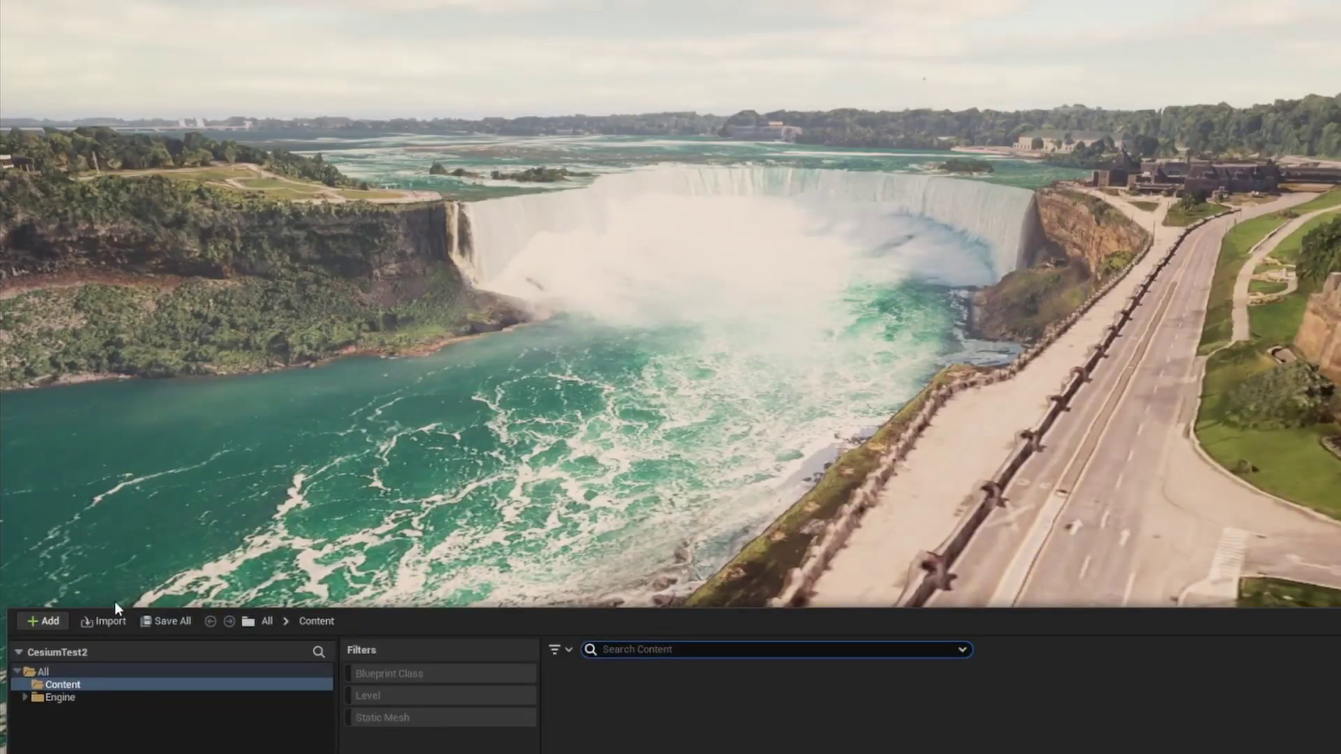
pyautogui.click(40, 628)
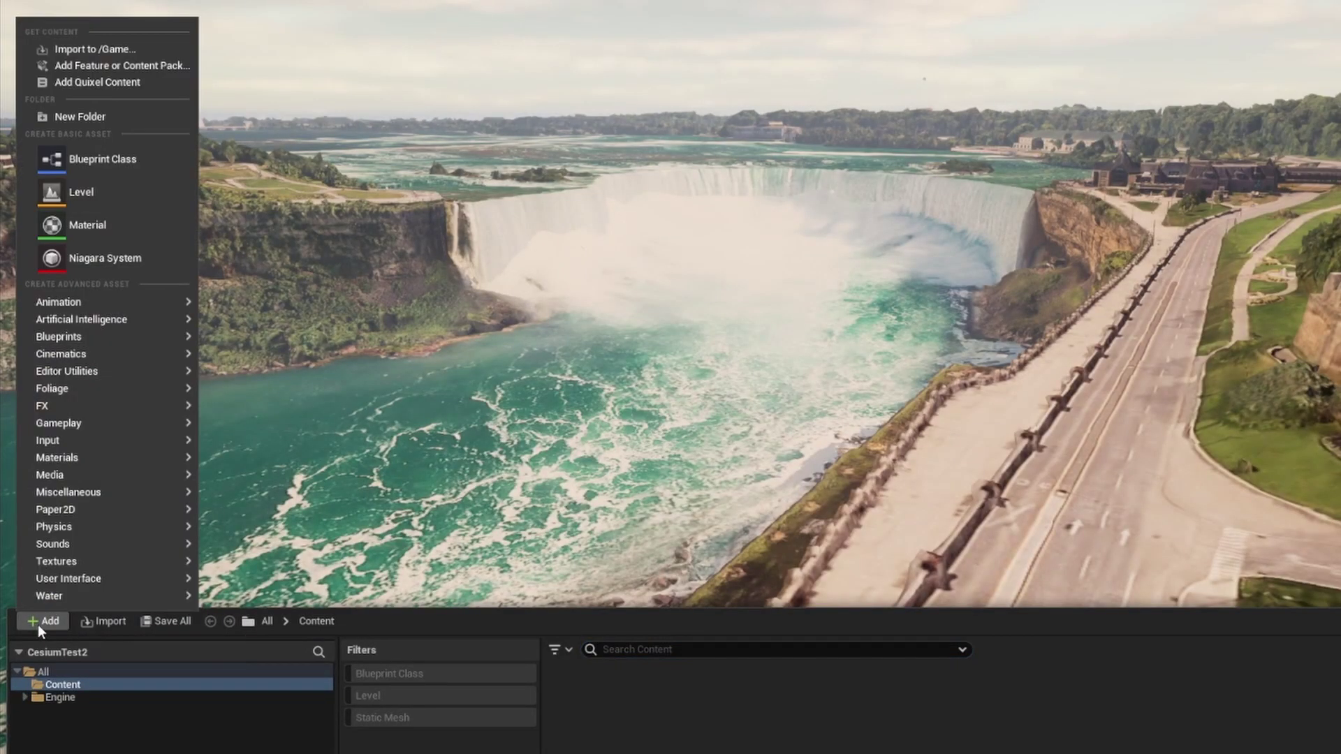
pyautogui.click(109, 67)
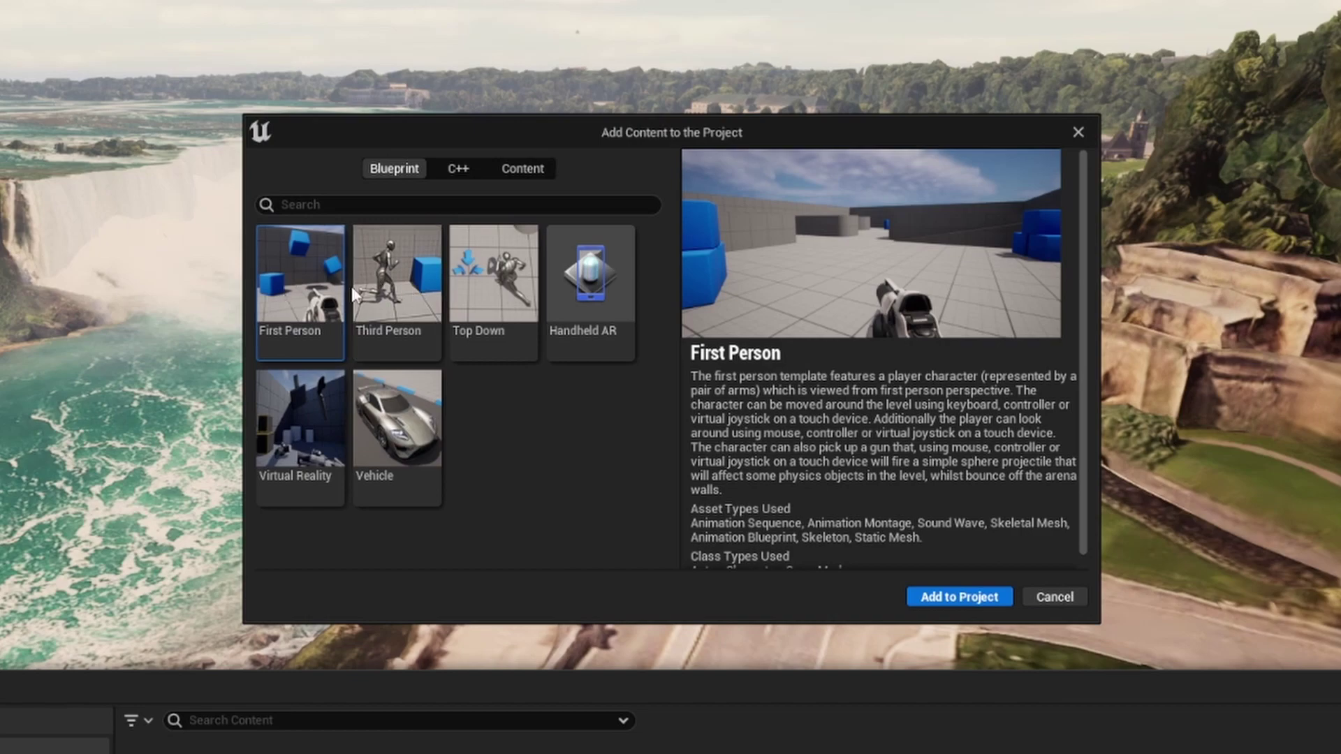
pyautogui.click(395, 297)
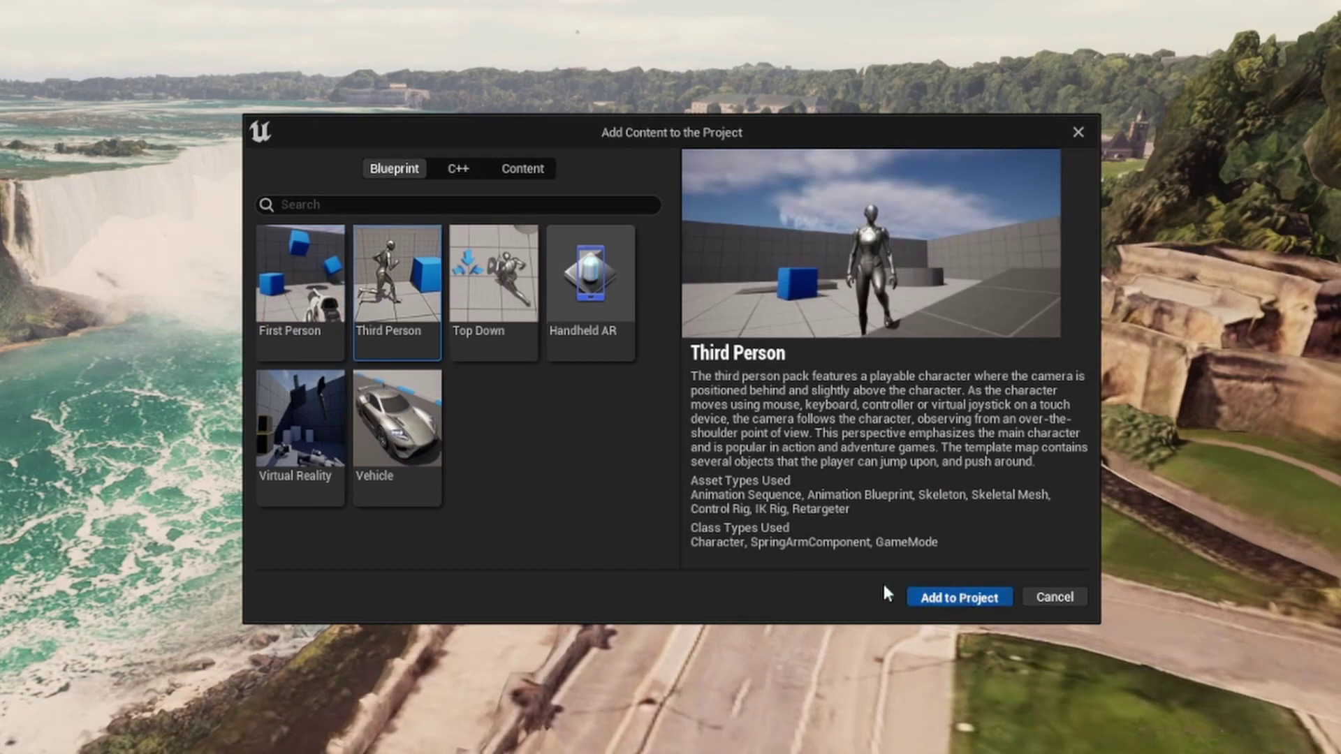
pyautogui.click(960, 598)
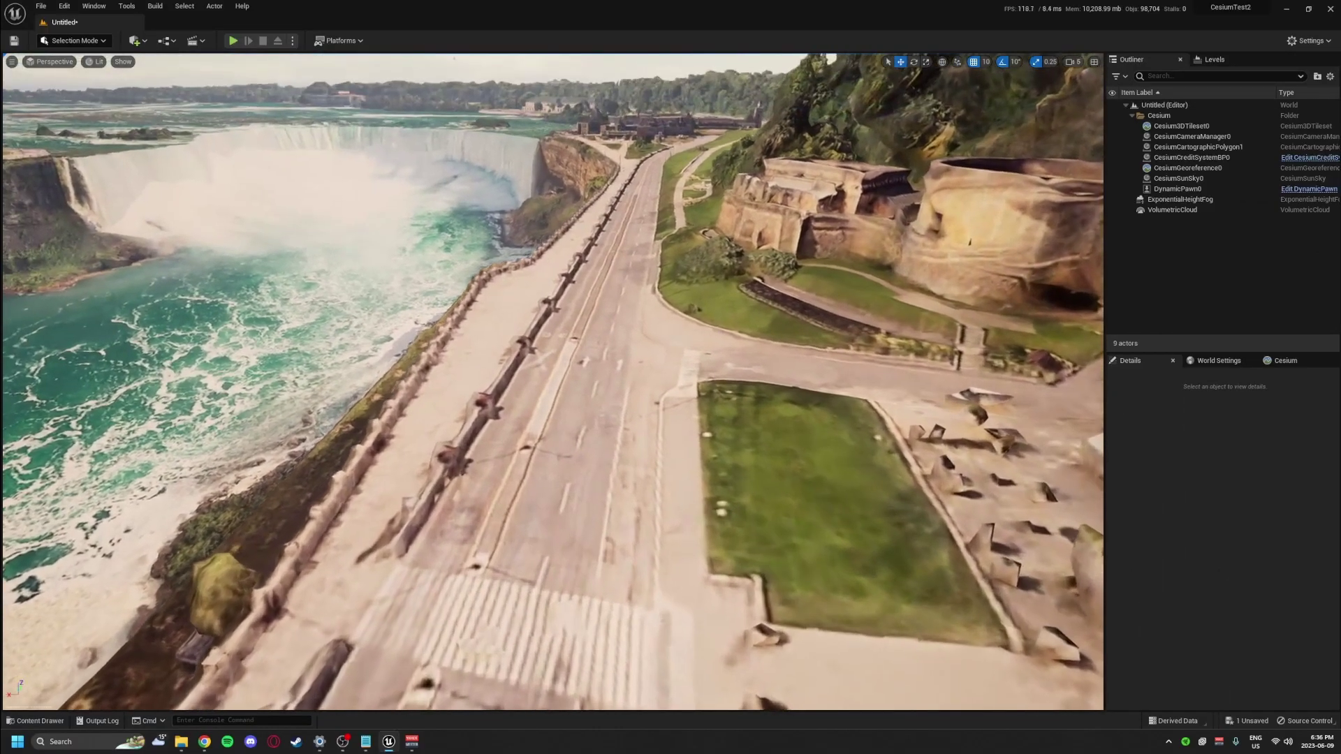
pyautogui.hotkey('ctrl', 'space')
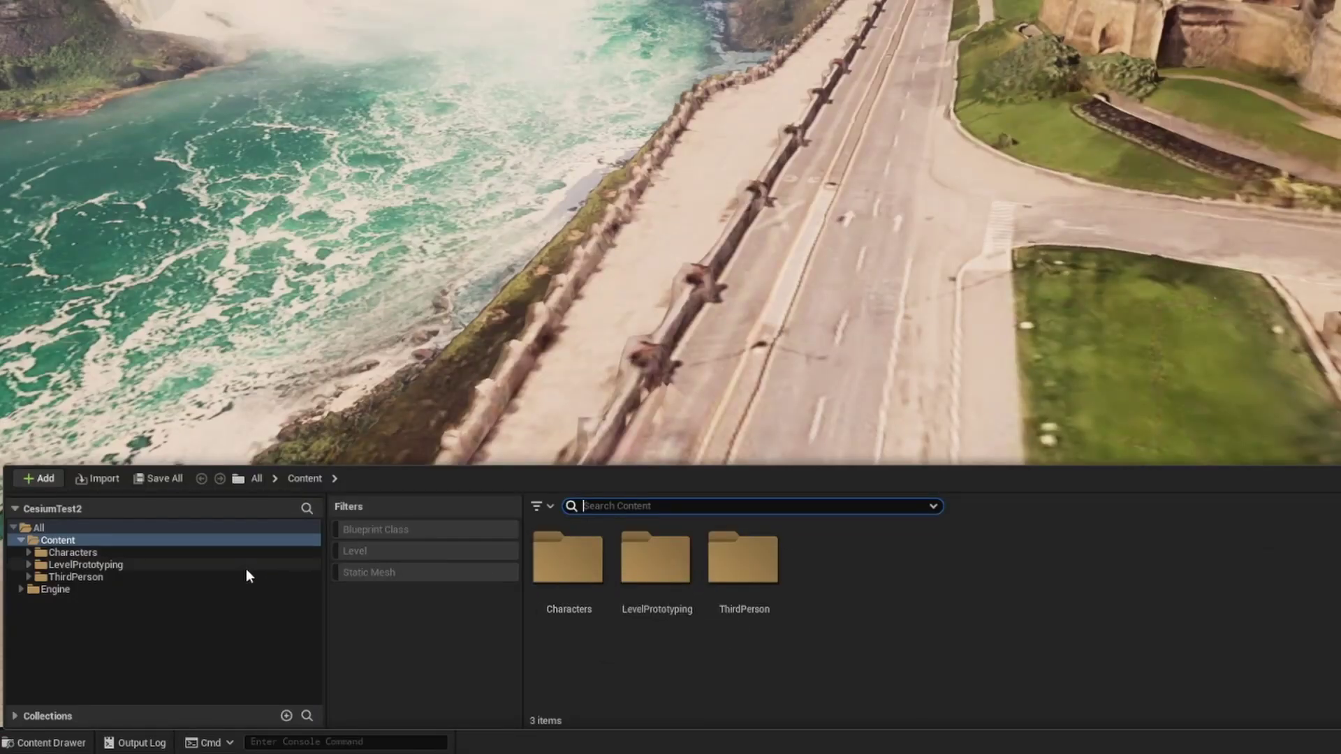
pyautogui.click(393, 599)
pyautogui.doubleClick(568, 567)
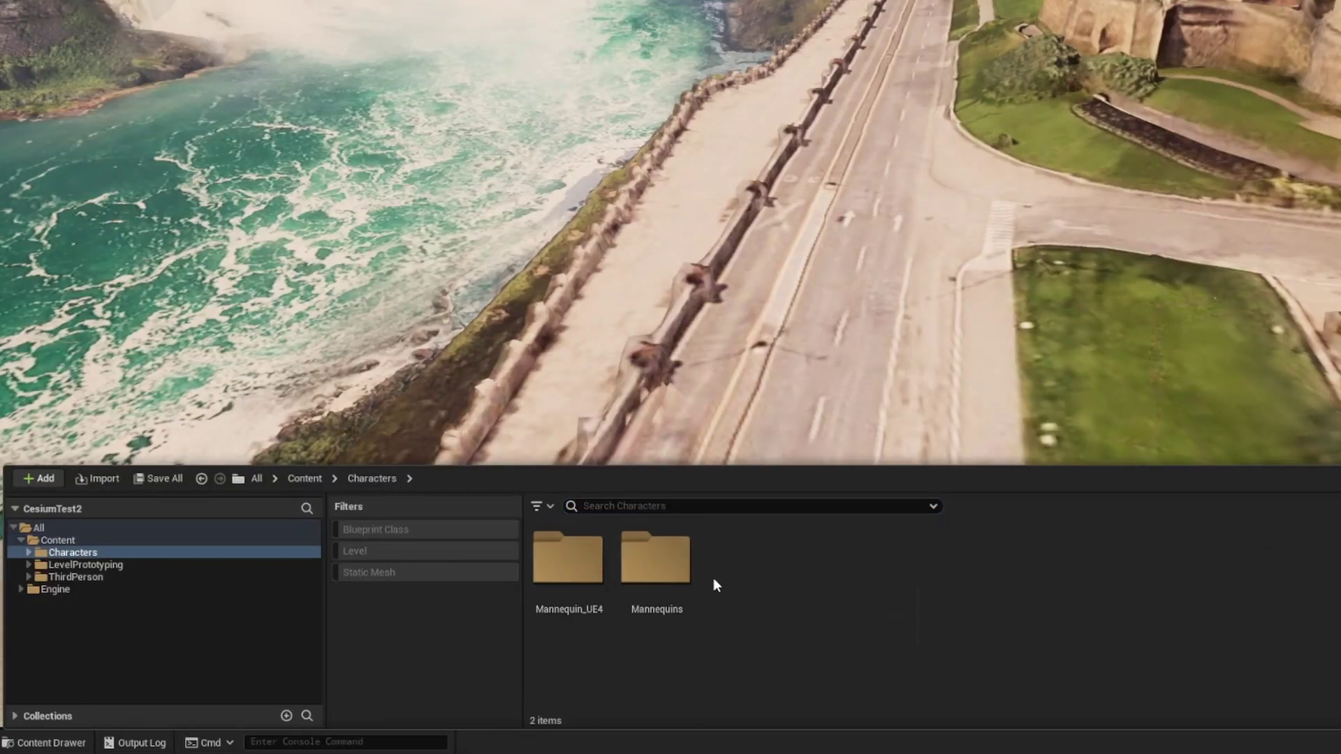
pyautogui.click(78, 540)
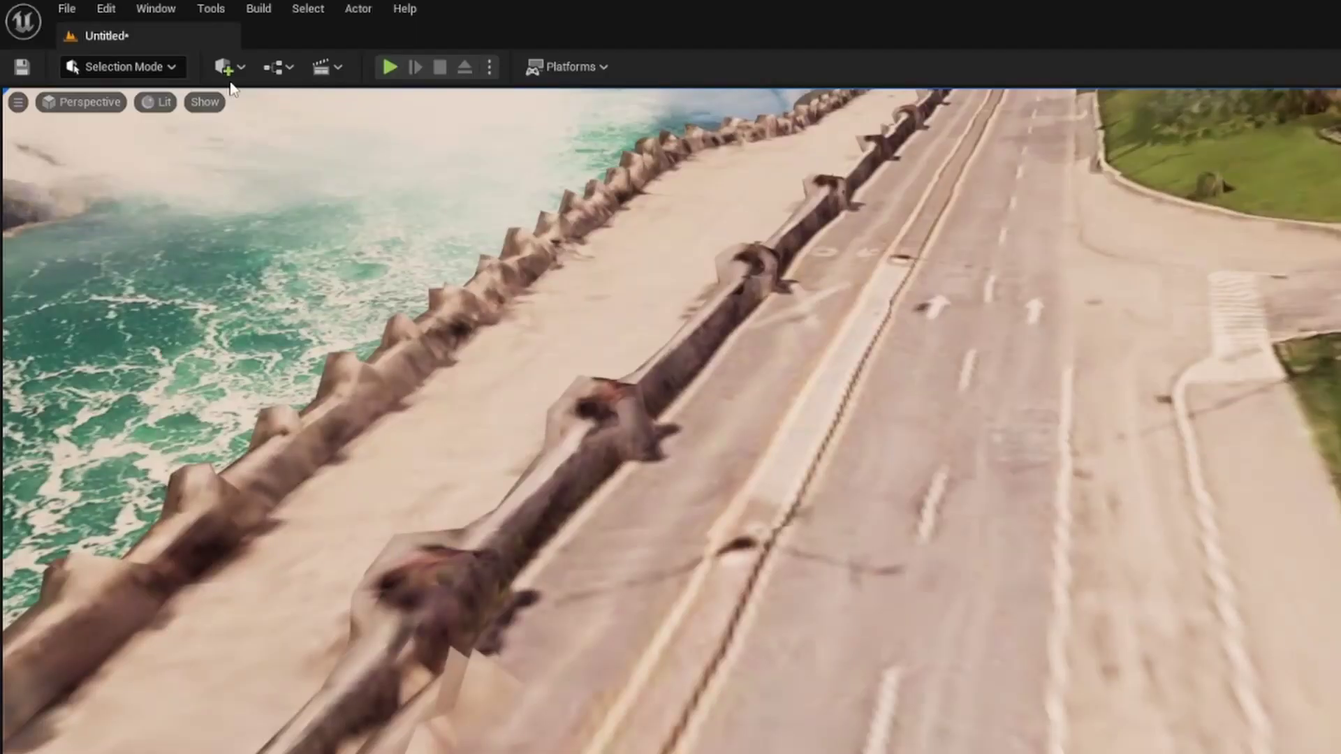
# Place a Cube actor on the road surface beside the gorge wall, facing the Horseshoe Falls
pyautogui.click(225, 67)
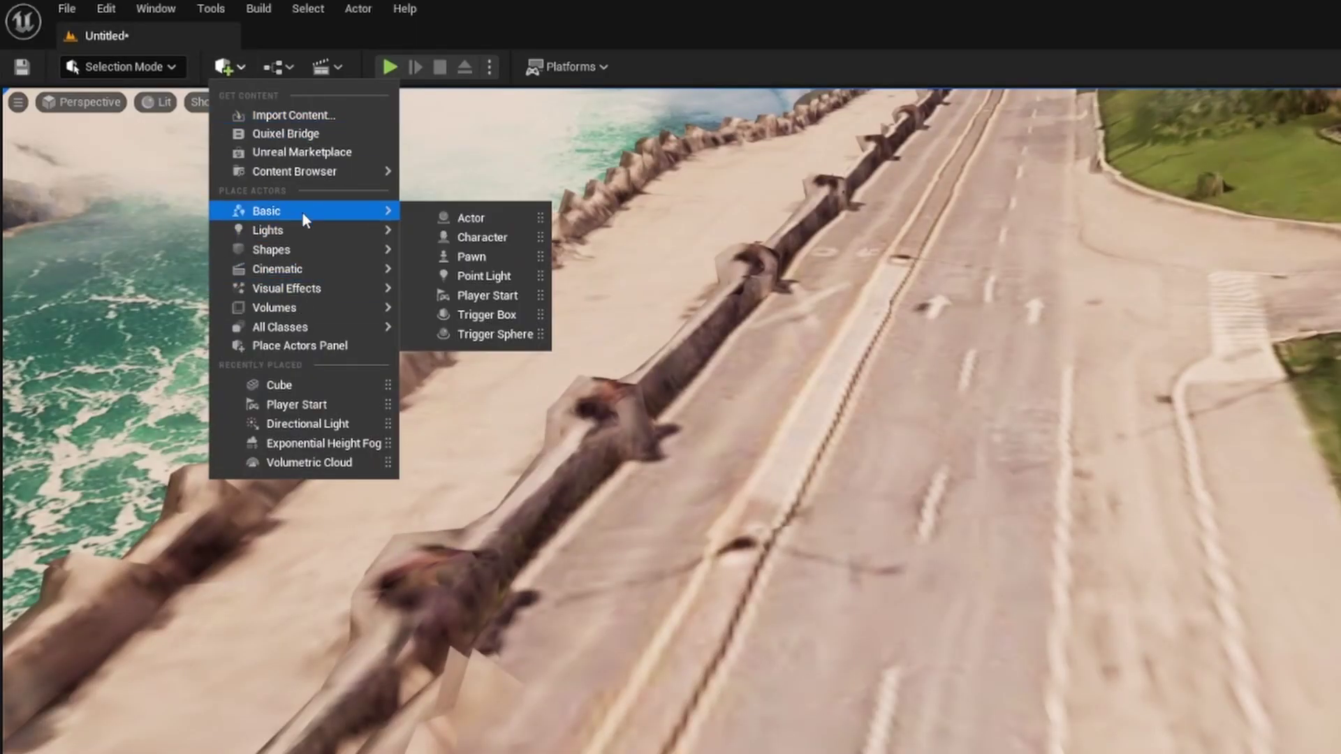
pyautogui.moveTo(305, 249)
pyautogui.moveTo(417, 253); pyautogui.dragTo(949, 753)
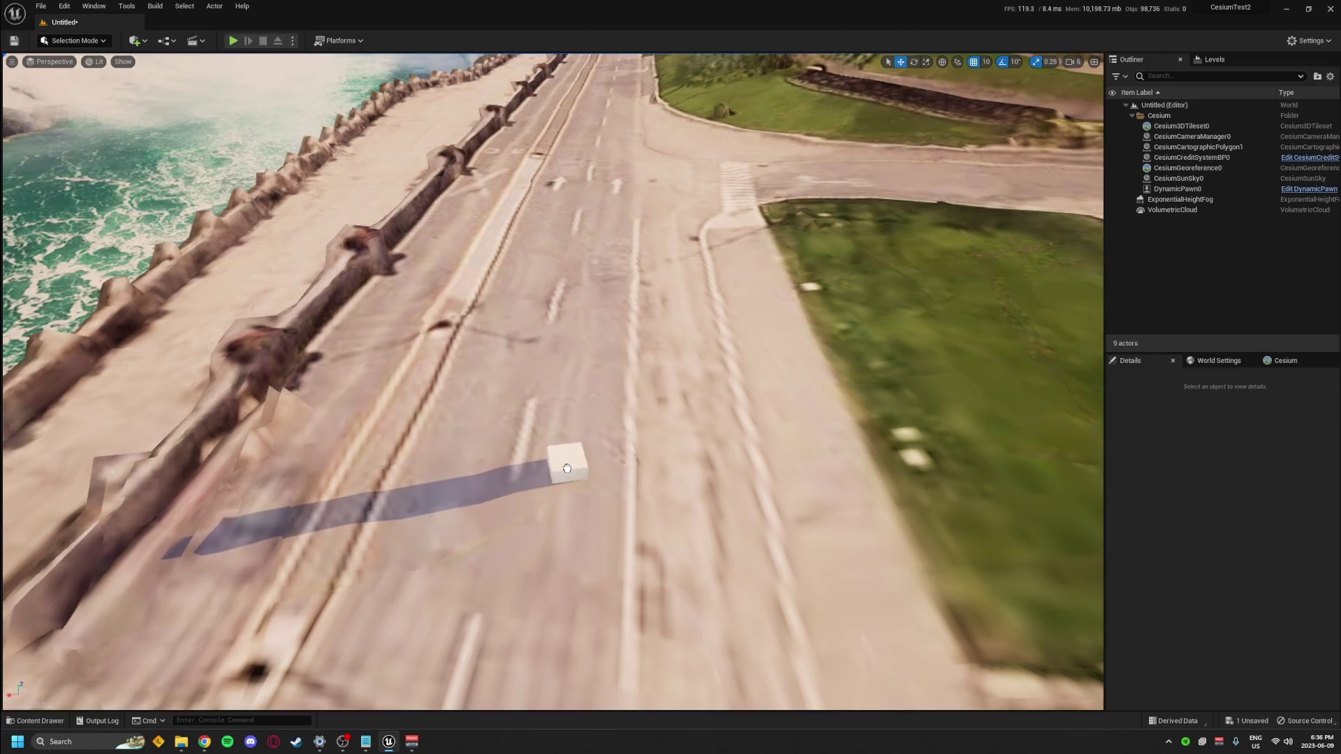
pyautogui.moveTo(567, 468); pyautogui.dragTo(567, 469)
pyautogui.moveTo(642, 426)
pyautogui.mouseDown(button='right')
pyautogui.moveTo(664, 440)
pyautogui.moveTo(643, 425)
pyautogui.mouseUp(button='right')
pyautogui.press('w')
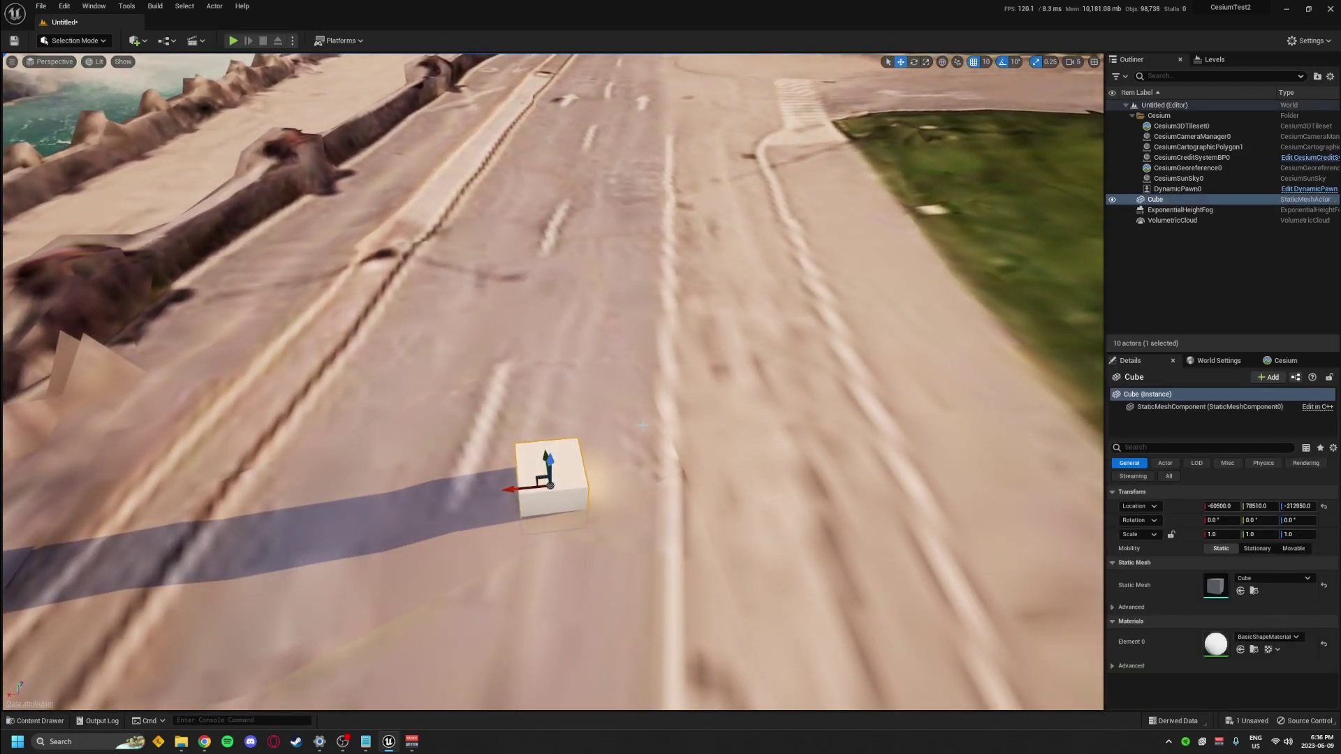
# Place a Player Start actor on top of the cube on the road
pyautogui.hotkey('ctrl', 'space')
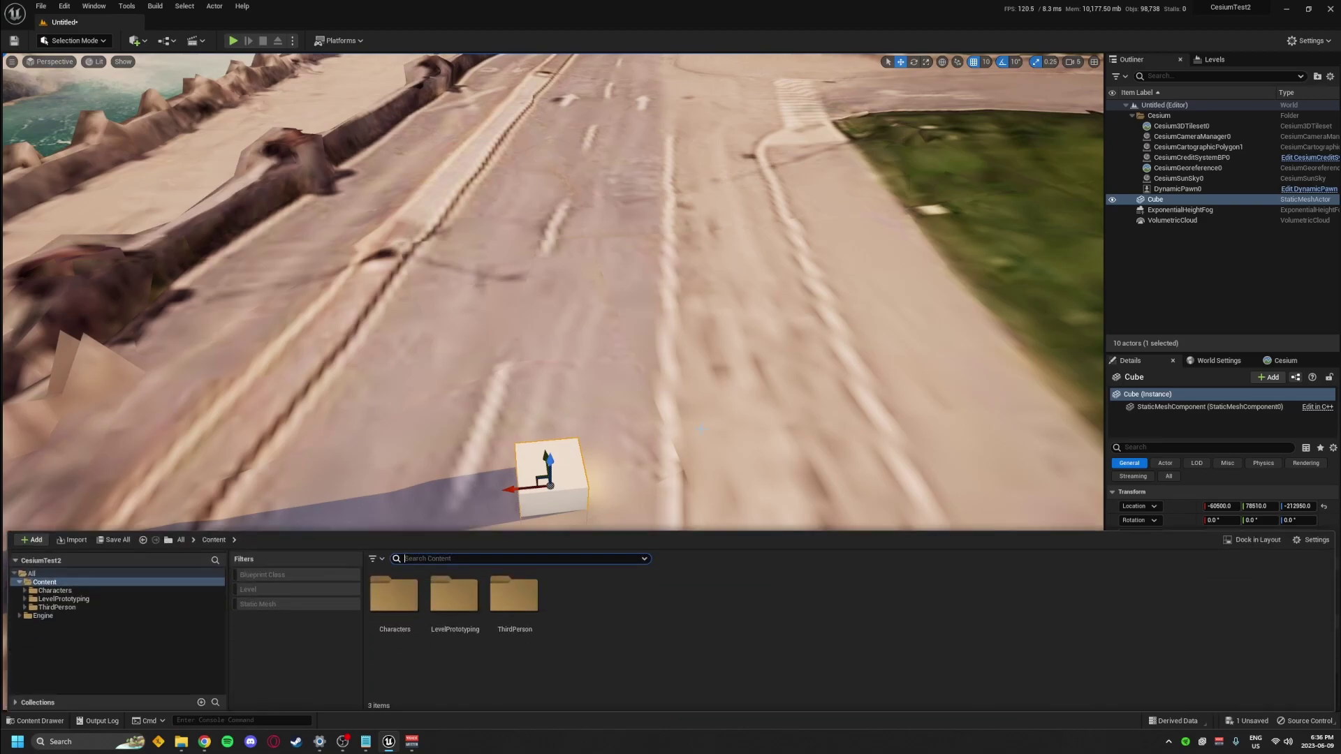
pyautogui.click(137, 40)
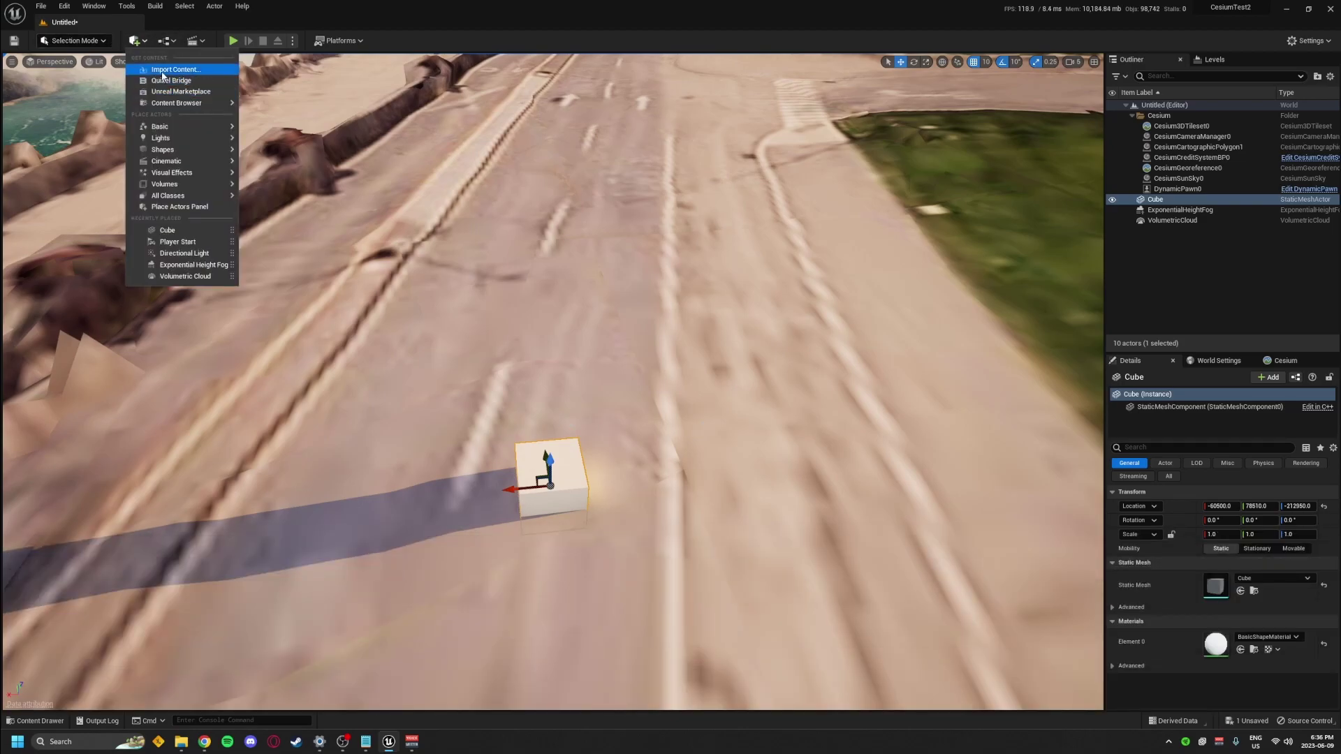
pyautogui.moveTo(161, 128)
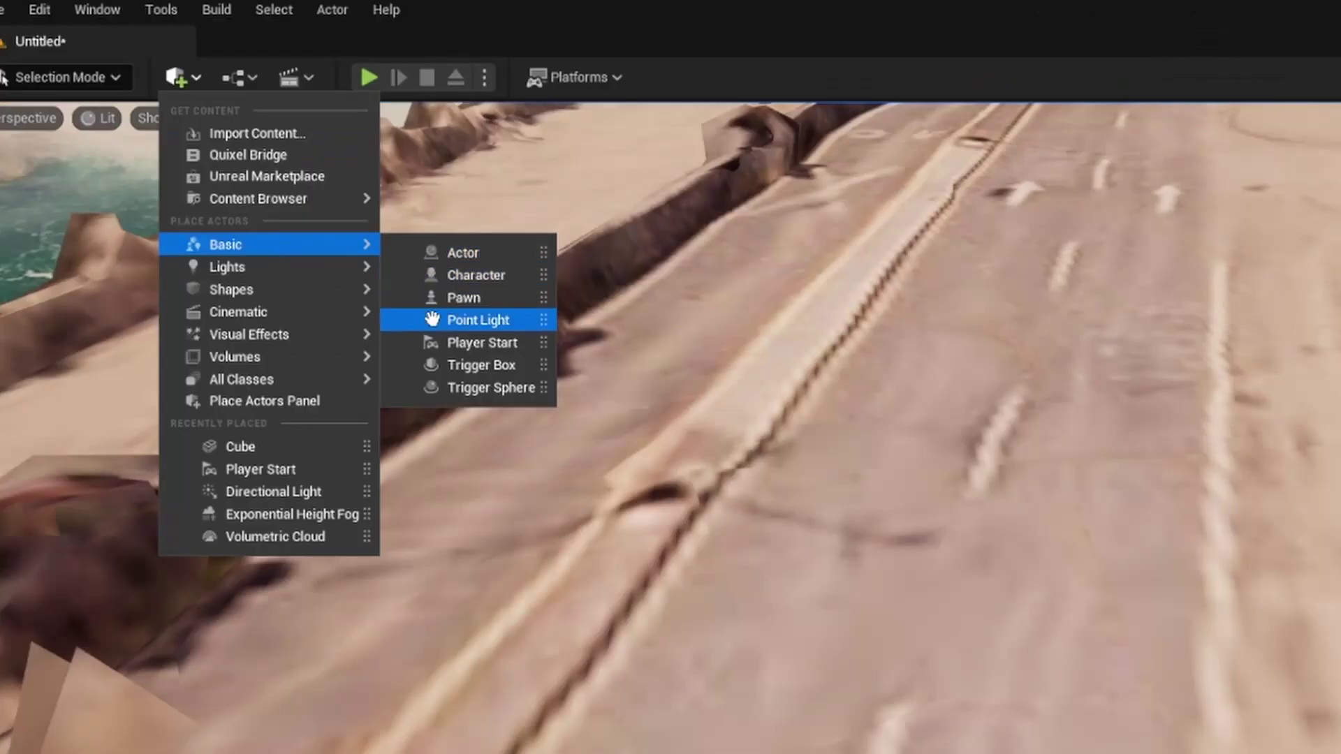
pyautogui.moveTo(432, 319); pyautogui.dragTo(959, 753)
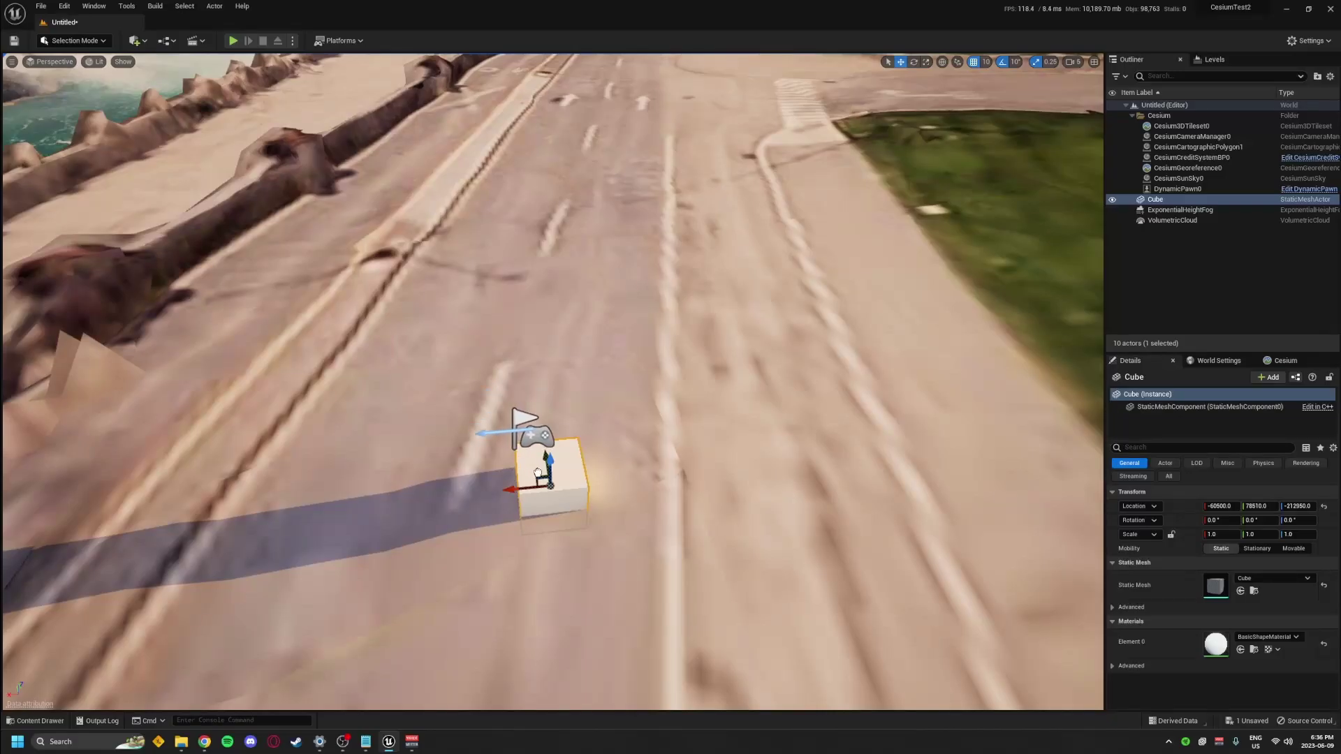
pyautogui.moveTo(548, 467); pyautogui.dragTo(549, 466)
pyautogui.scroll(-5, 668, 412)
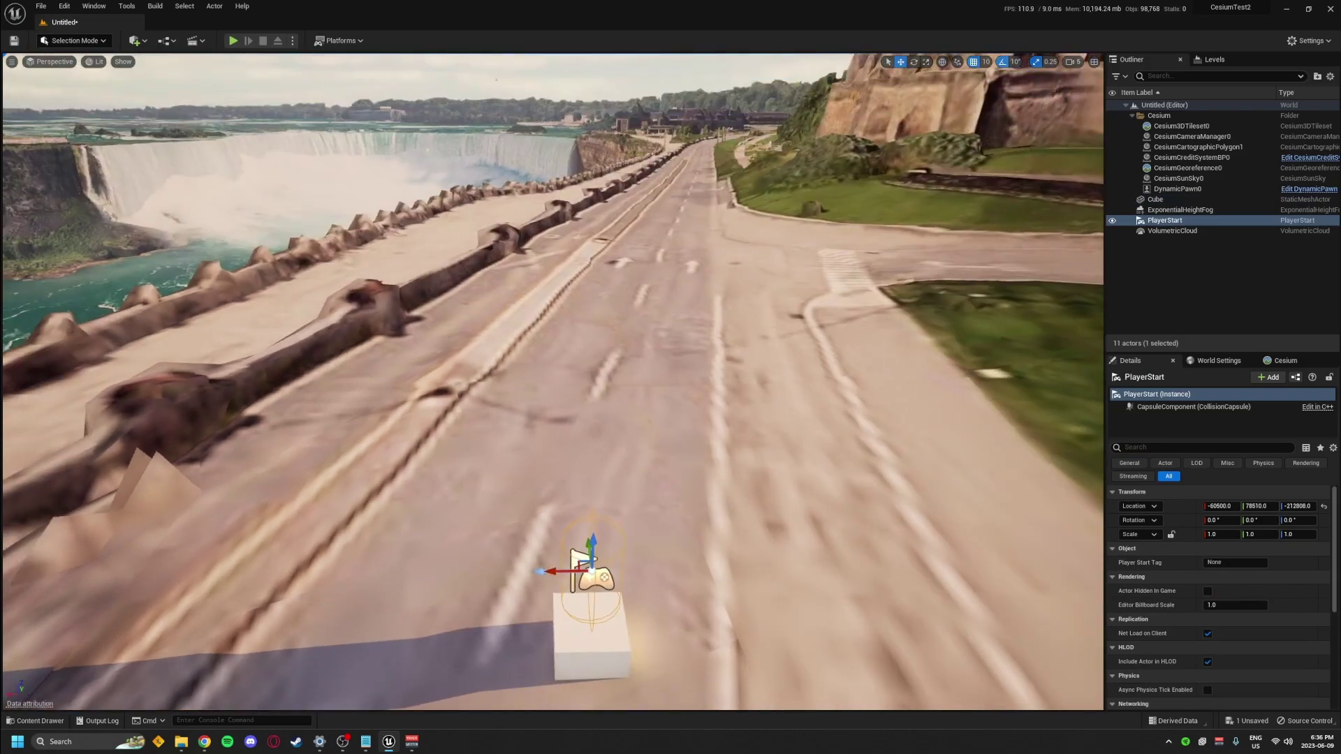
# Set the level's GameMode Override to BP_ThirdPersonGameMode in the World Settings
pyautogui.click(1223, 361)
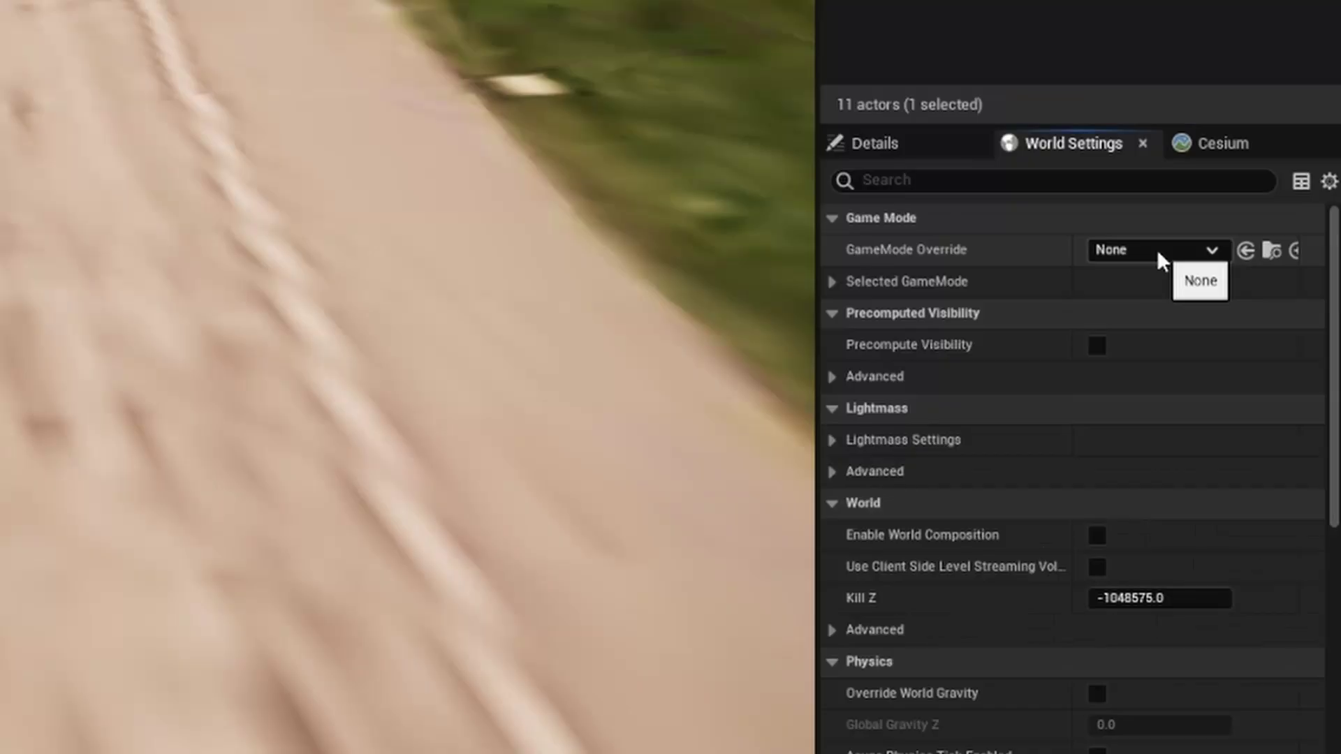
pyautogui.click(1257, 409)
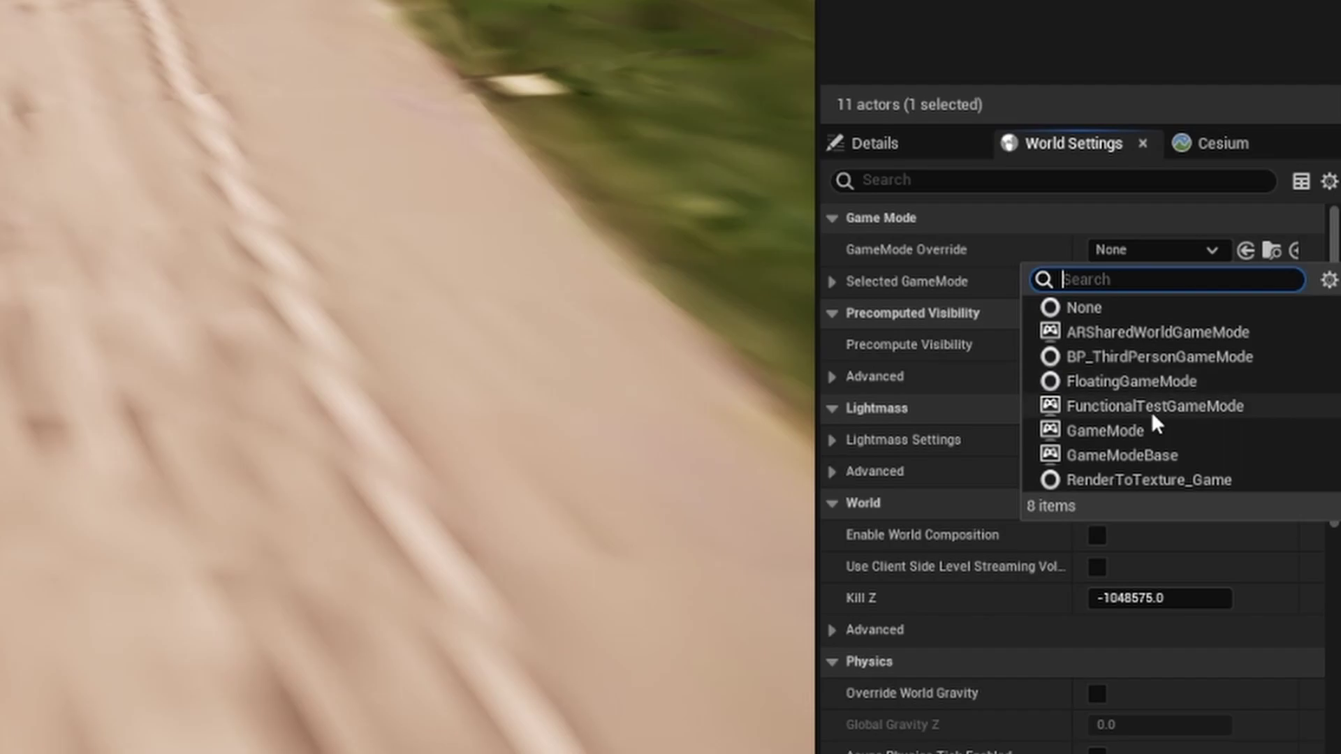
pyautogui.click(1159, 357)
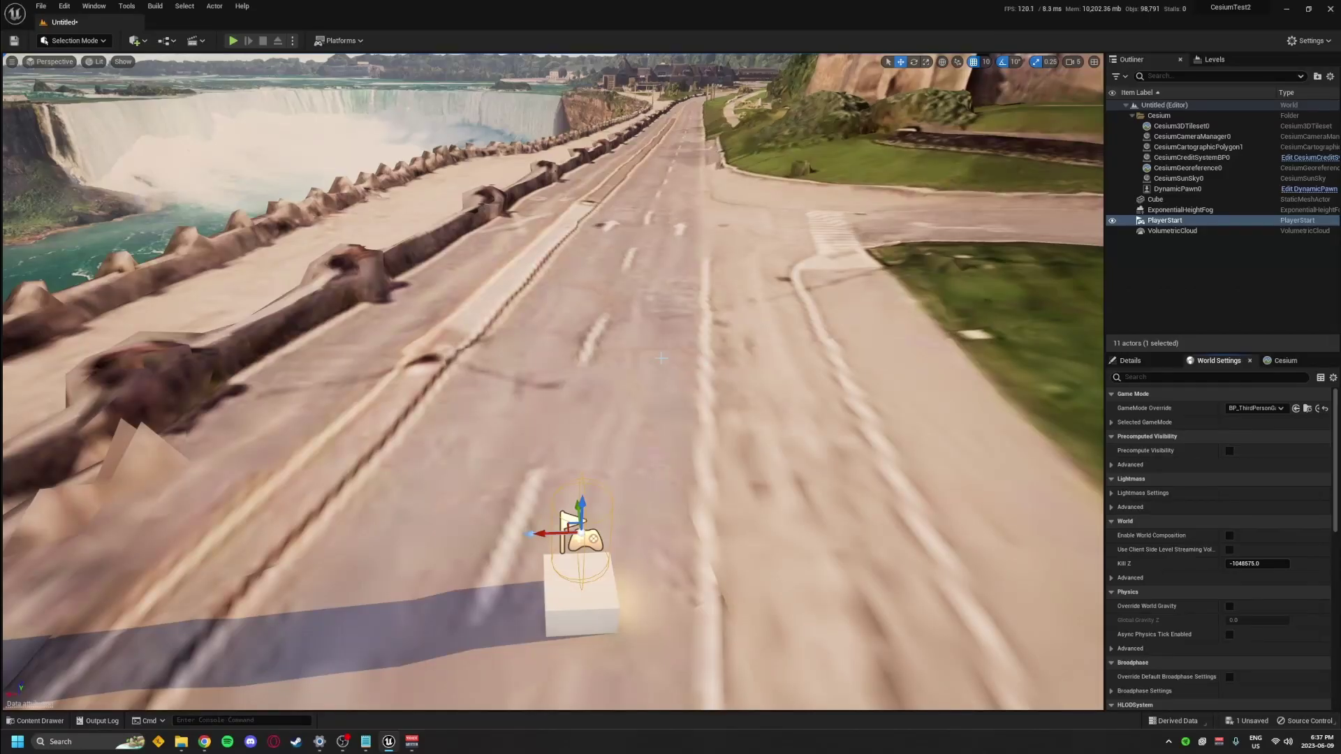
# Play the level in the editor to test the Player Start and the third-person game mode
pyautogui.moveTo(662, 342); pyautogui.dragTo(669, 353, button='right')
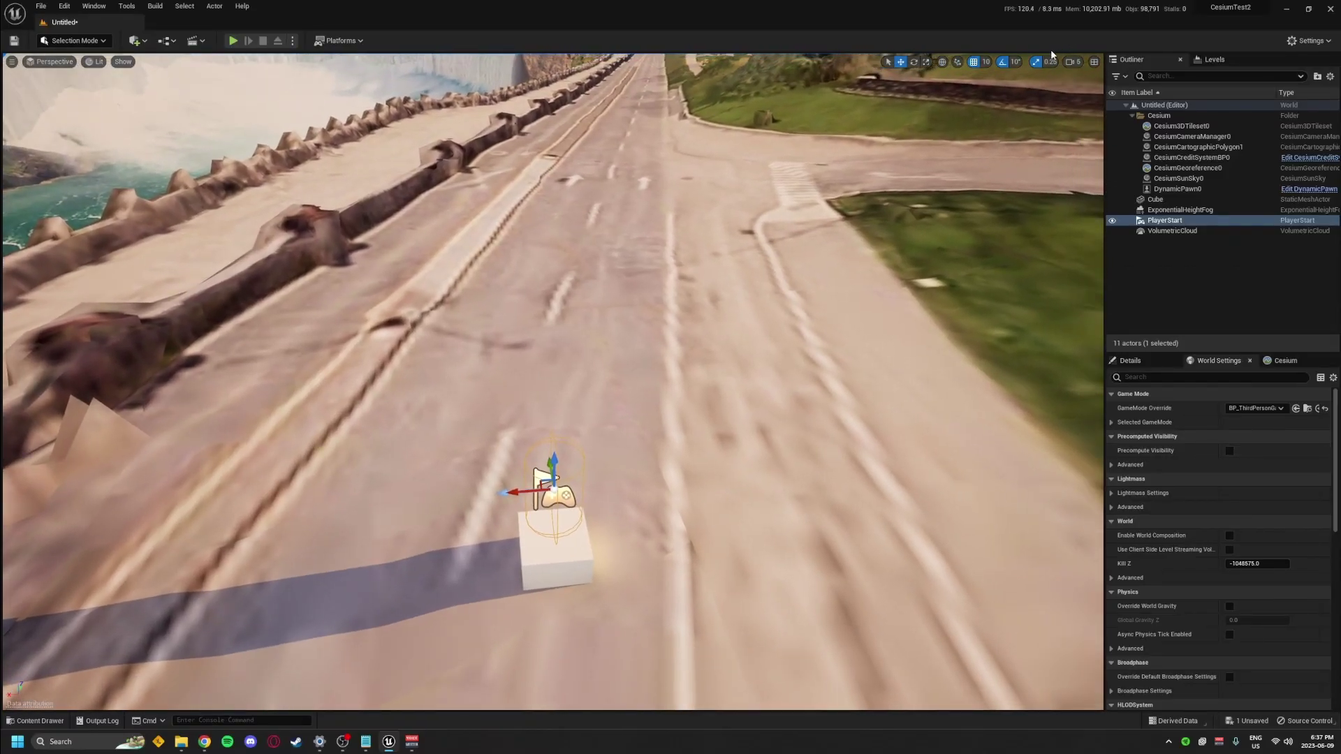
pyautogui.click(233, 41)
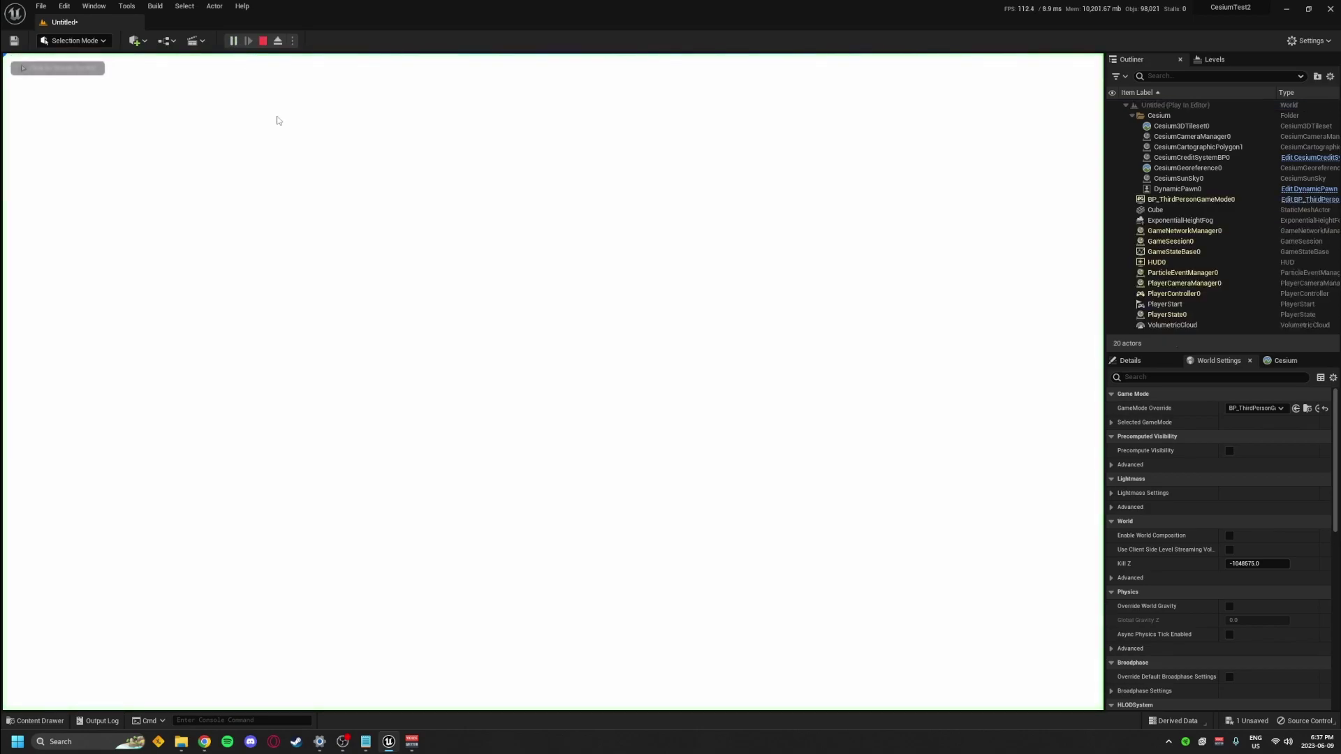
pyautogui.click(366, 218)
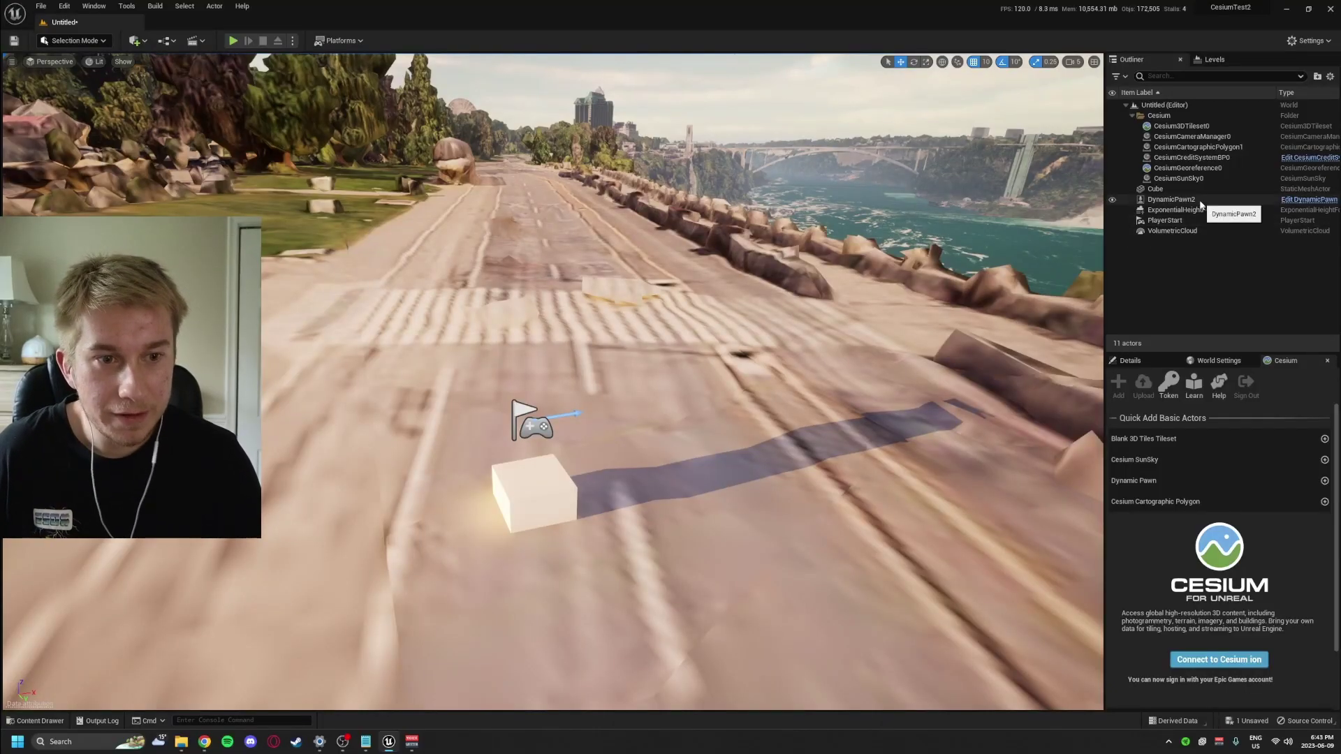
# Delete the DynamicPawn2 actor from the level, and show the details of the PlayerStart above the cube
pyautogui.click(1201, 204)
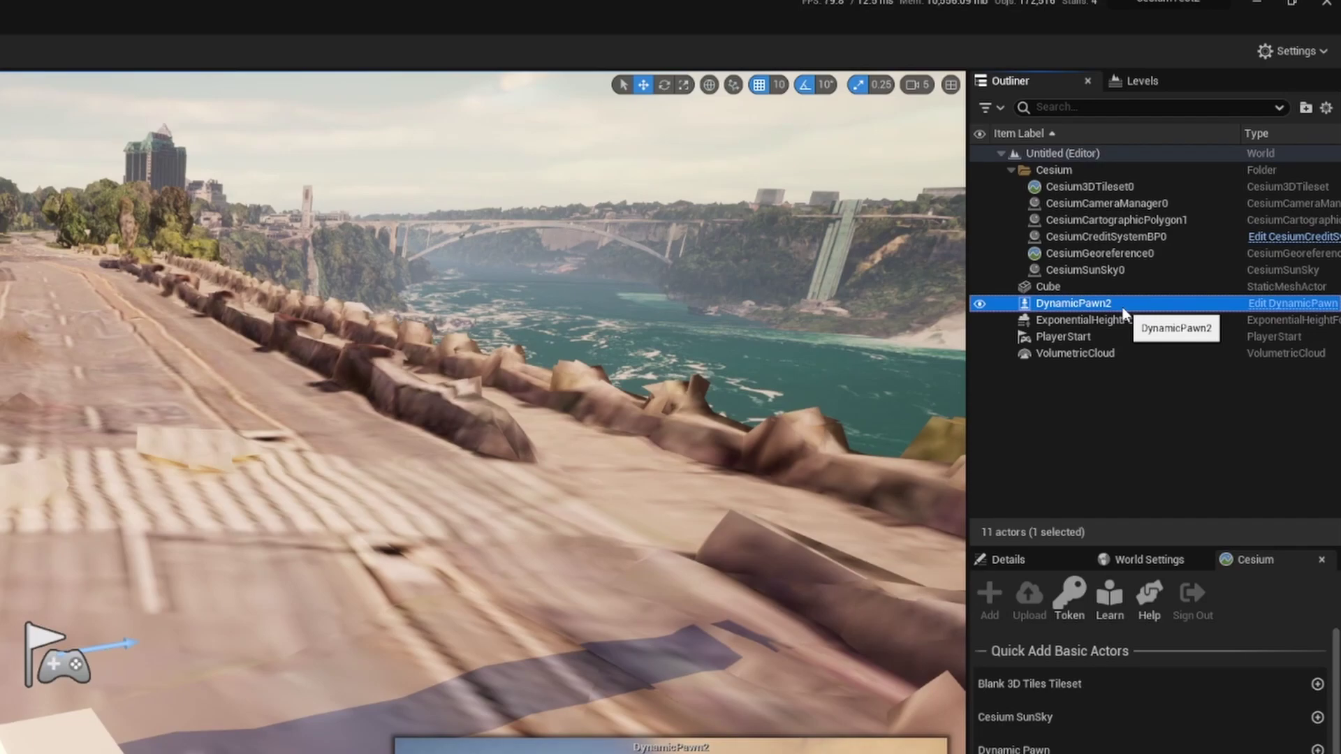
pyautogui.press('Delete')
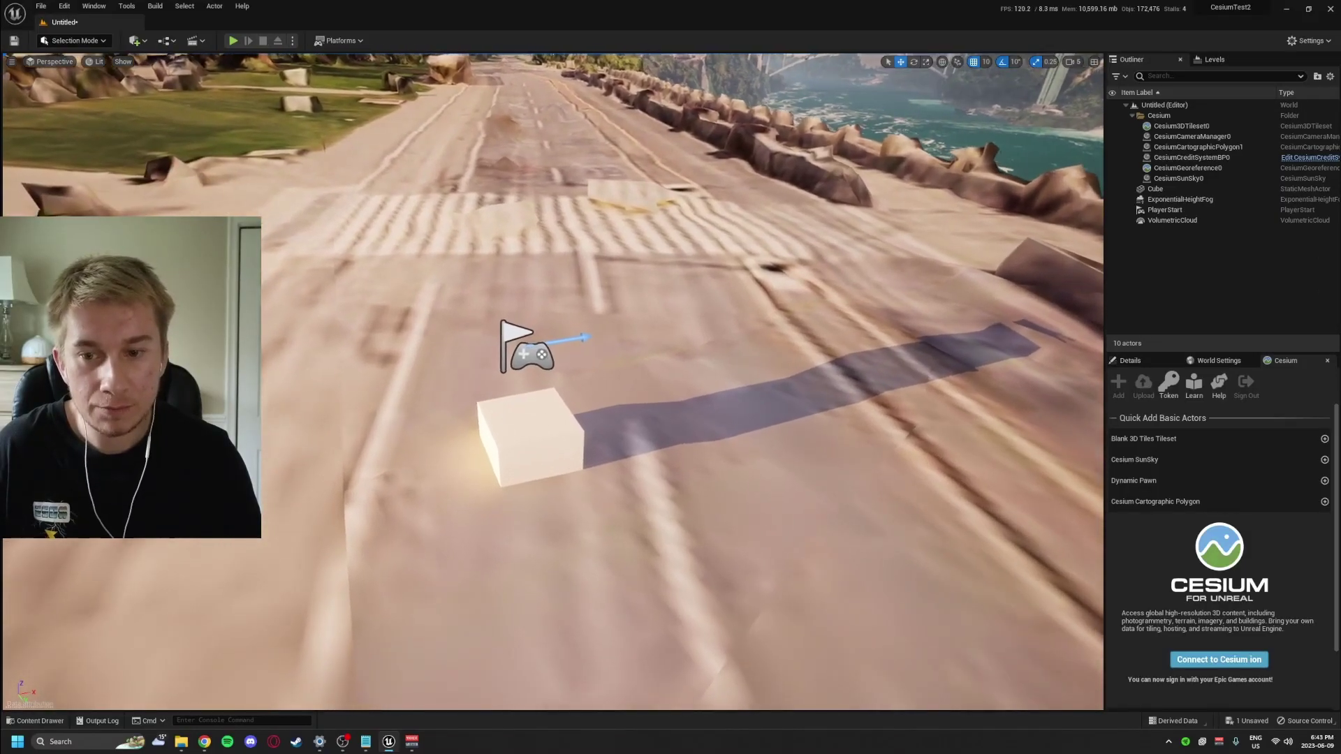
pyautogui.click(517, 369)
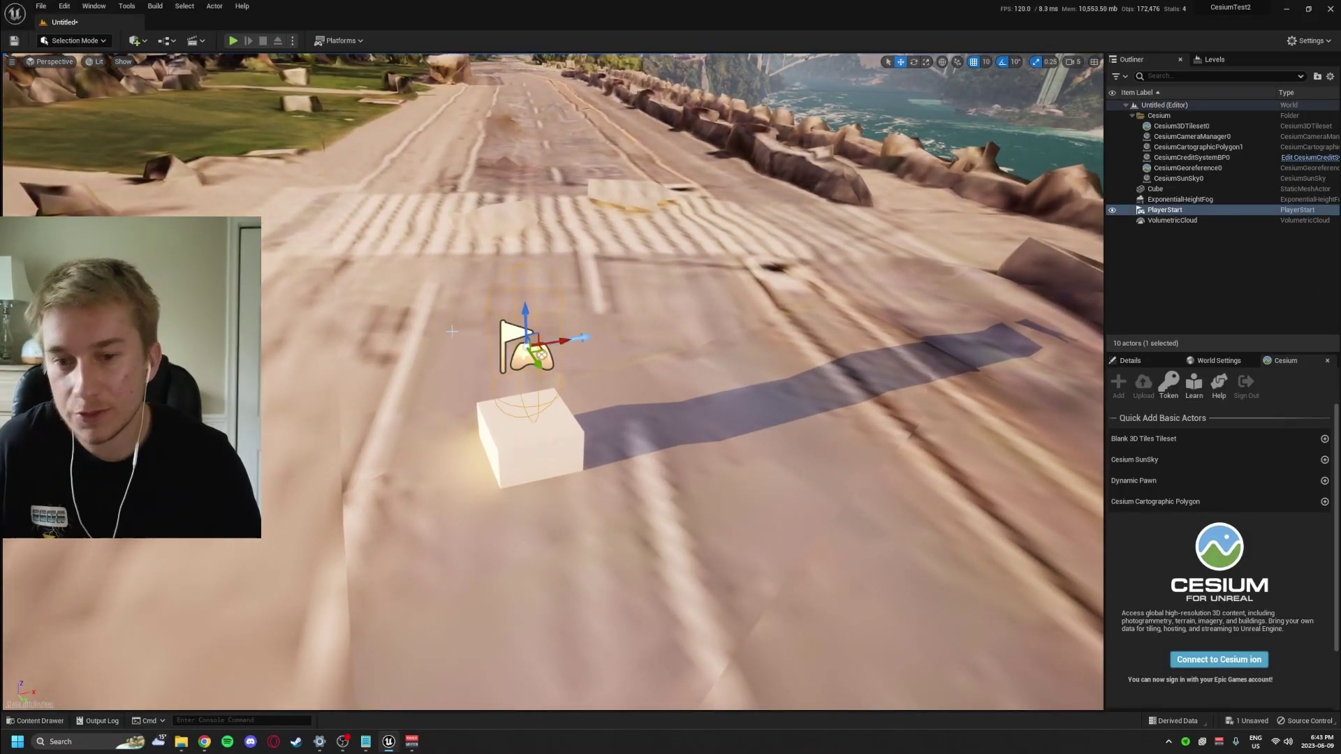
pyautogui.click(1130, 361)
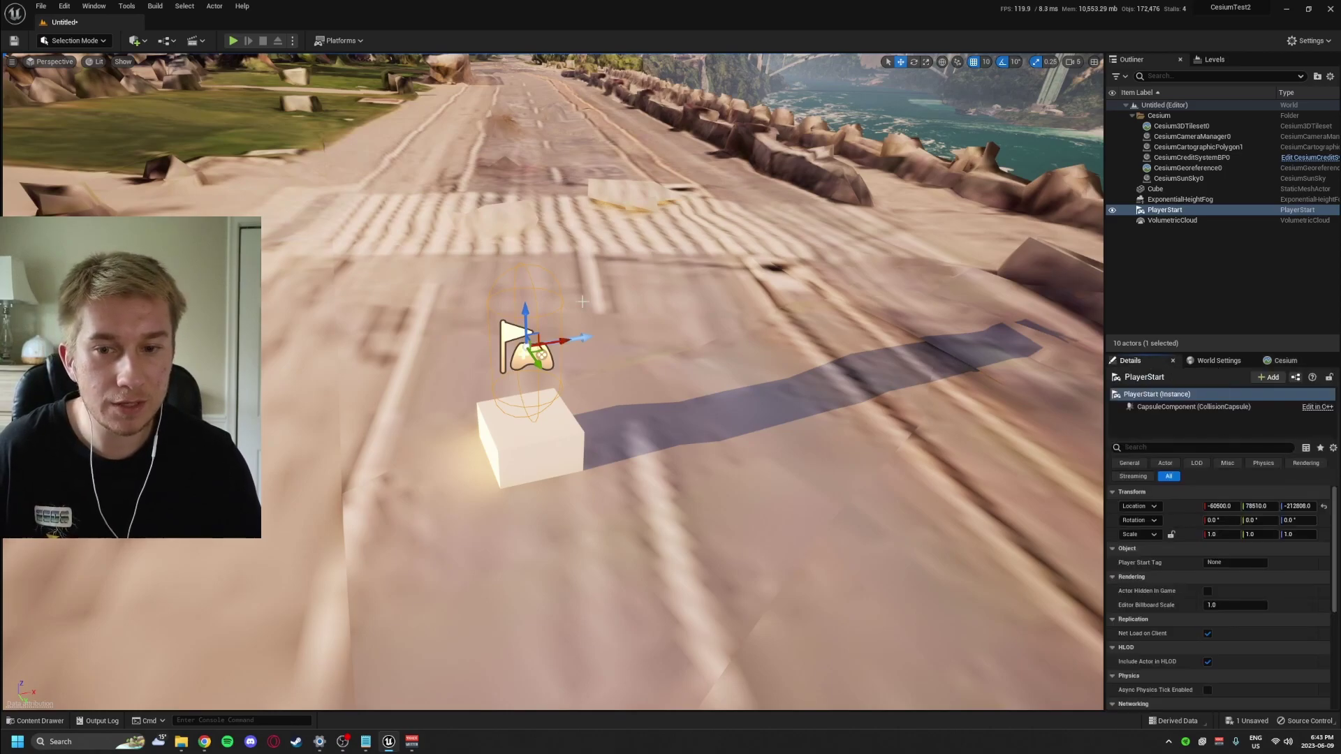
# Play the level and try running and jumping with the third-person character from the cube
pyautogui.click(233, 41)
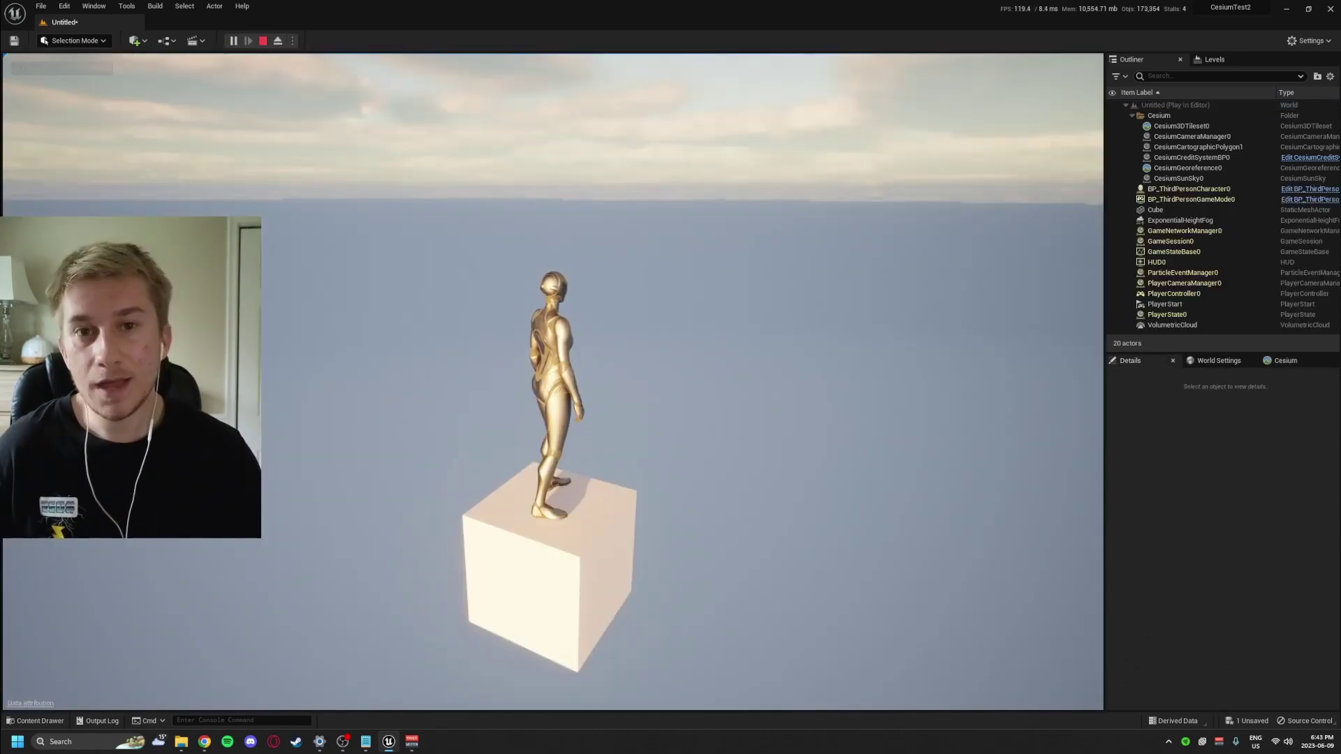
pyautogui.press('w')
pyautogui.press('space')
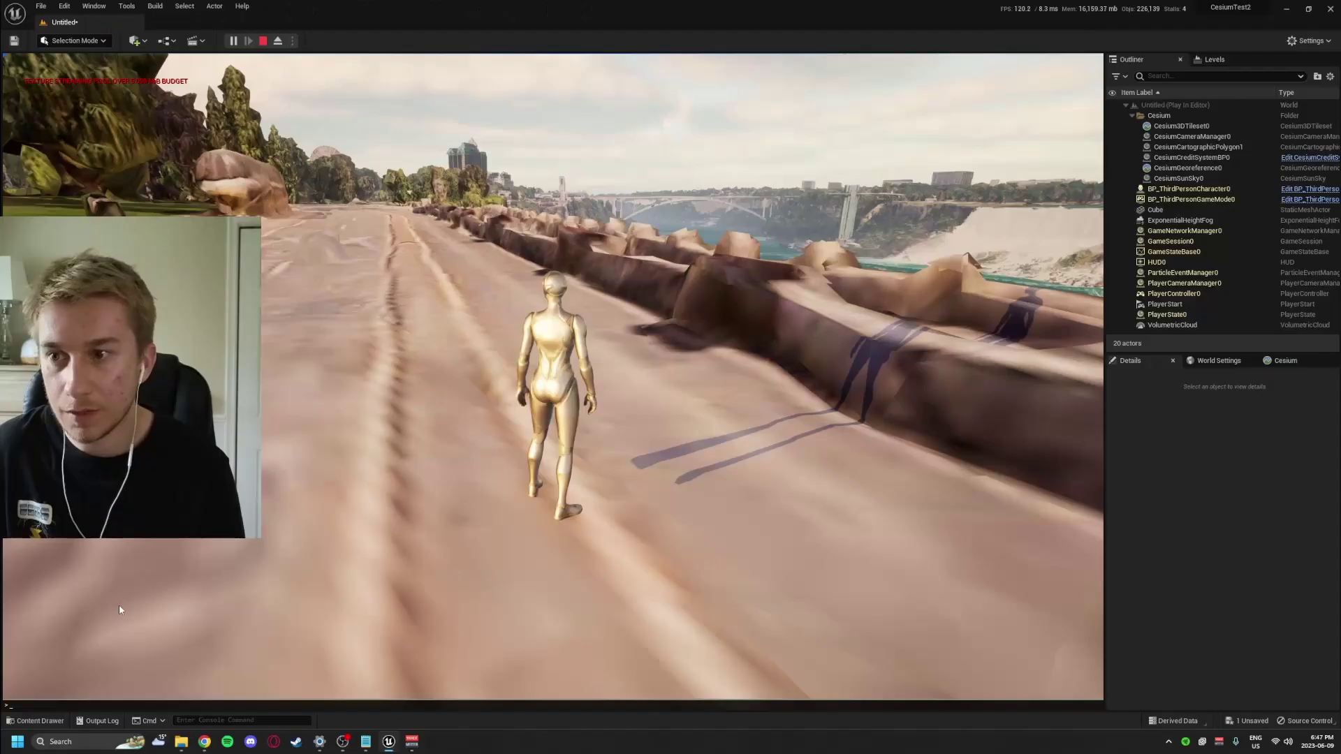
# Run the console command r.Streaming.PoolSize 8000 to set the texture streaming pool size during play
pyautogui.press('`')
pyautogui.write('d')
pyautogui.press('BackSpace')
pyautogui.write('s')
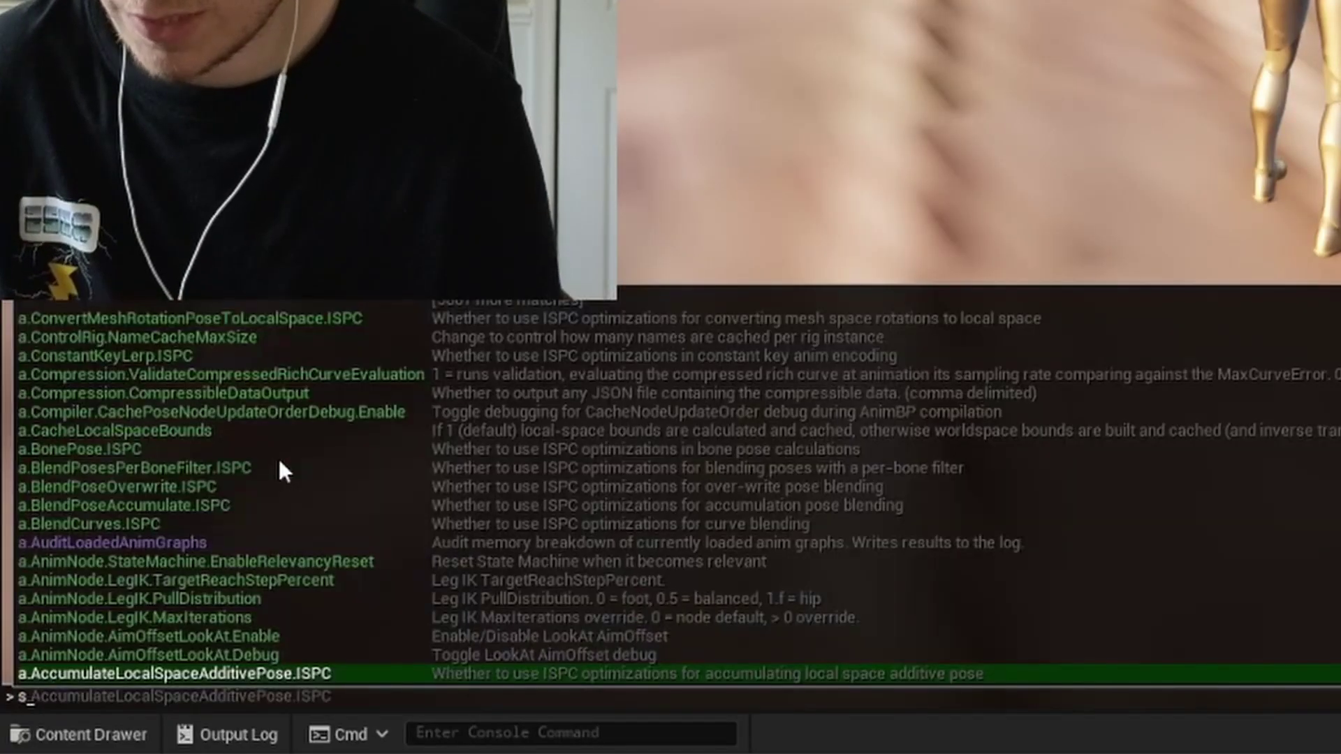
pyautogui.write('treaming pool')
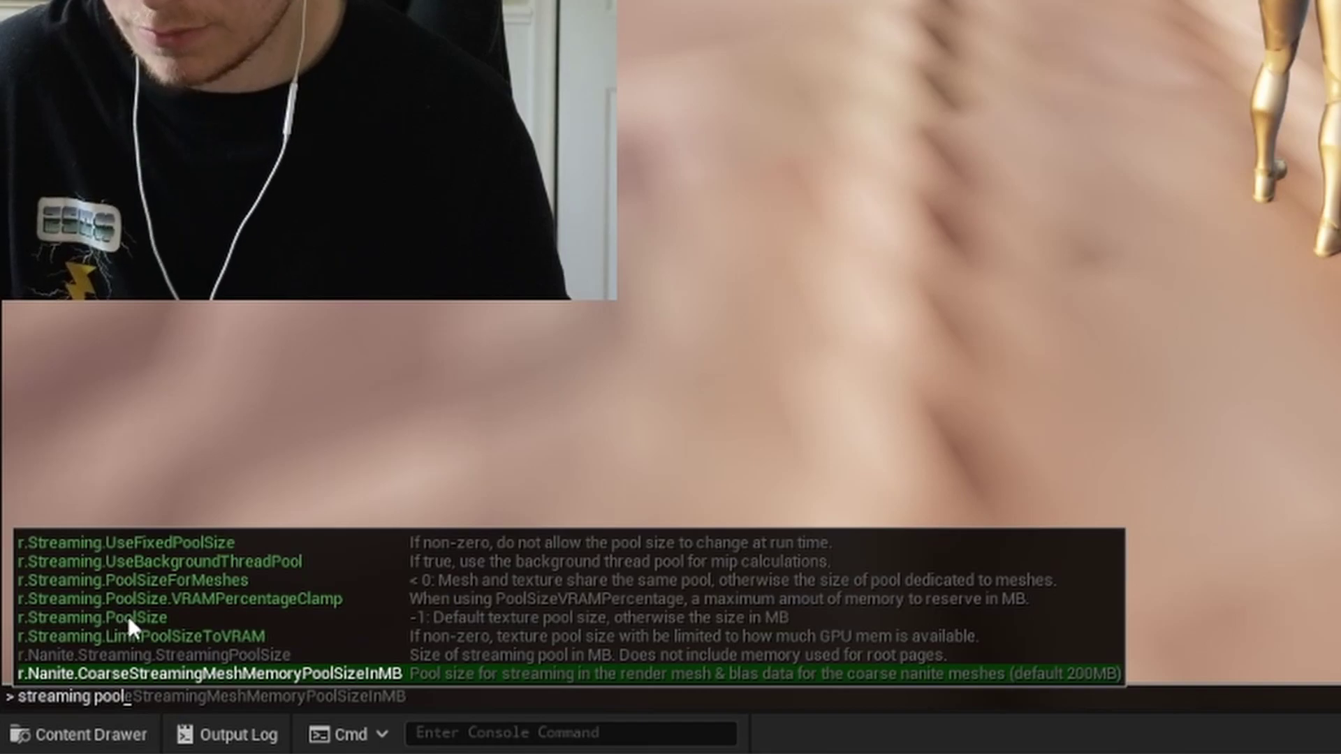
pyautogui.click(183, 623)
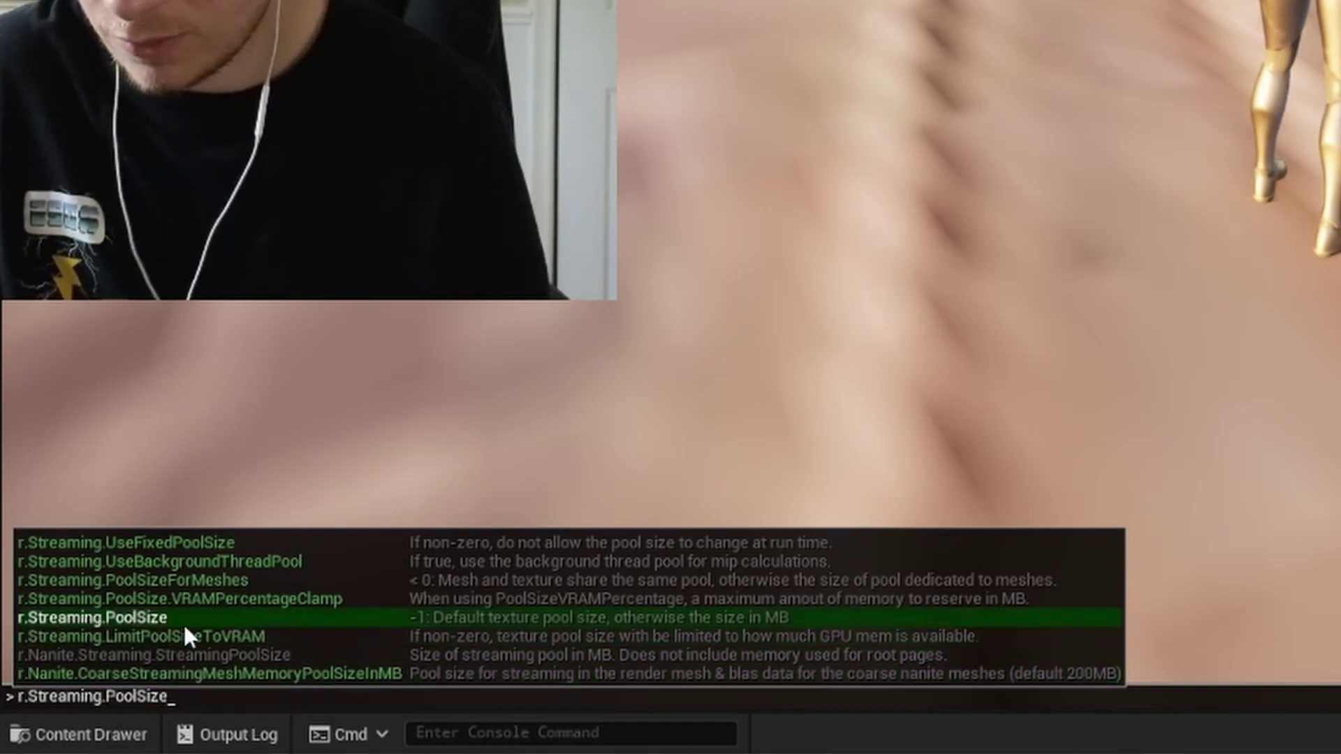
pyautogui.write('8000')
pyautogui.press('Return')
# Run and jump with the character around the road to examine the streamed tiles and collision
pyautogui.press('w')
pyautogui.press('space')
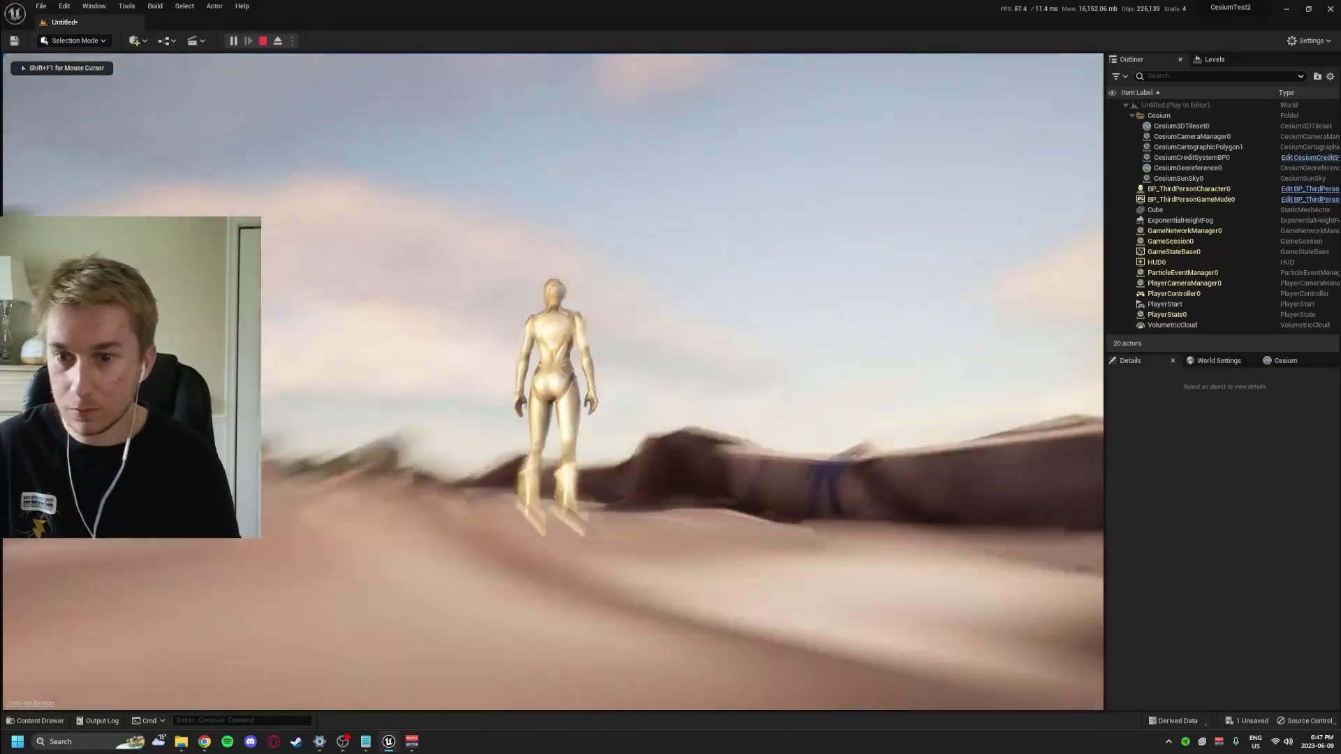
pyautogui.press('s')
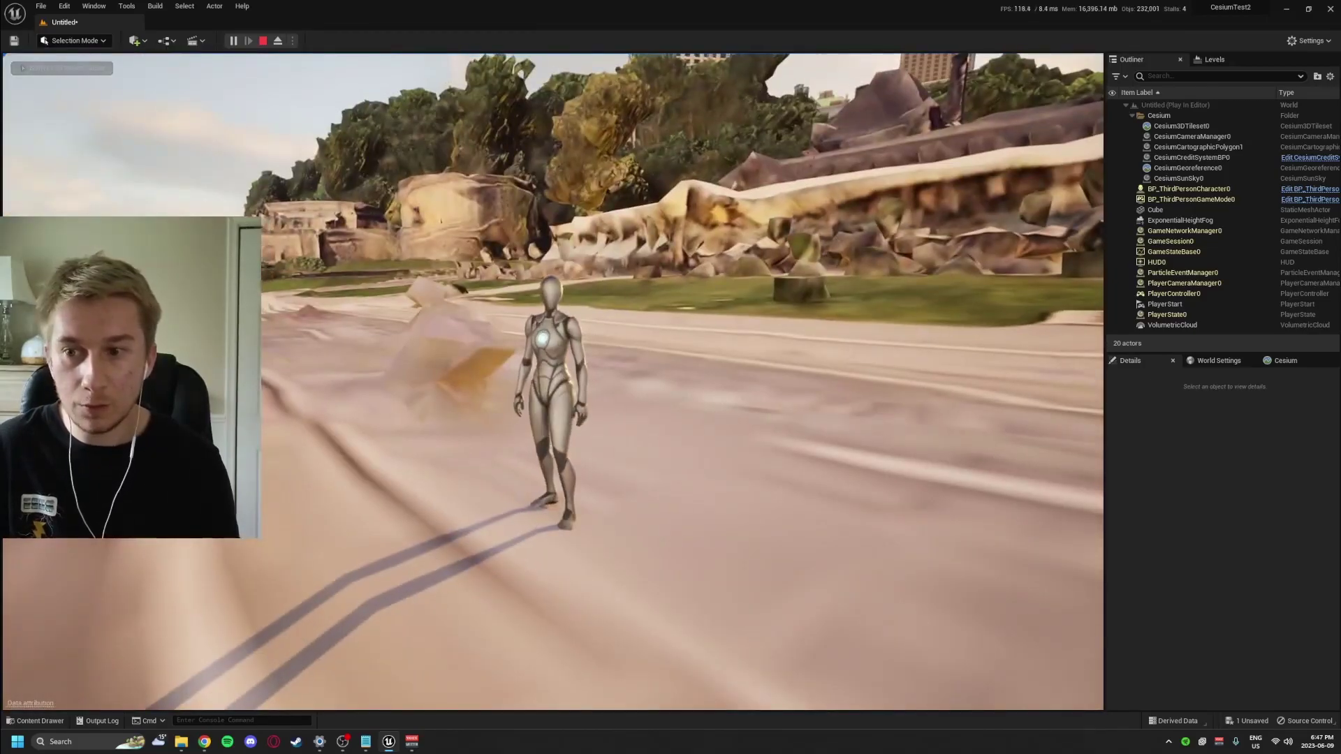
pyautogui.press('w')
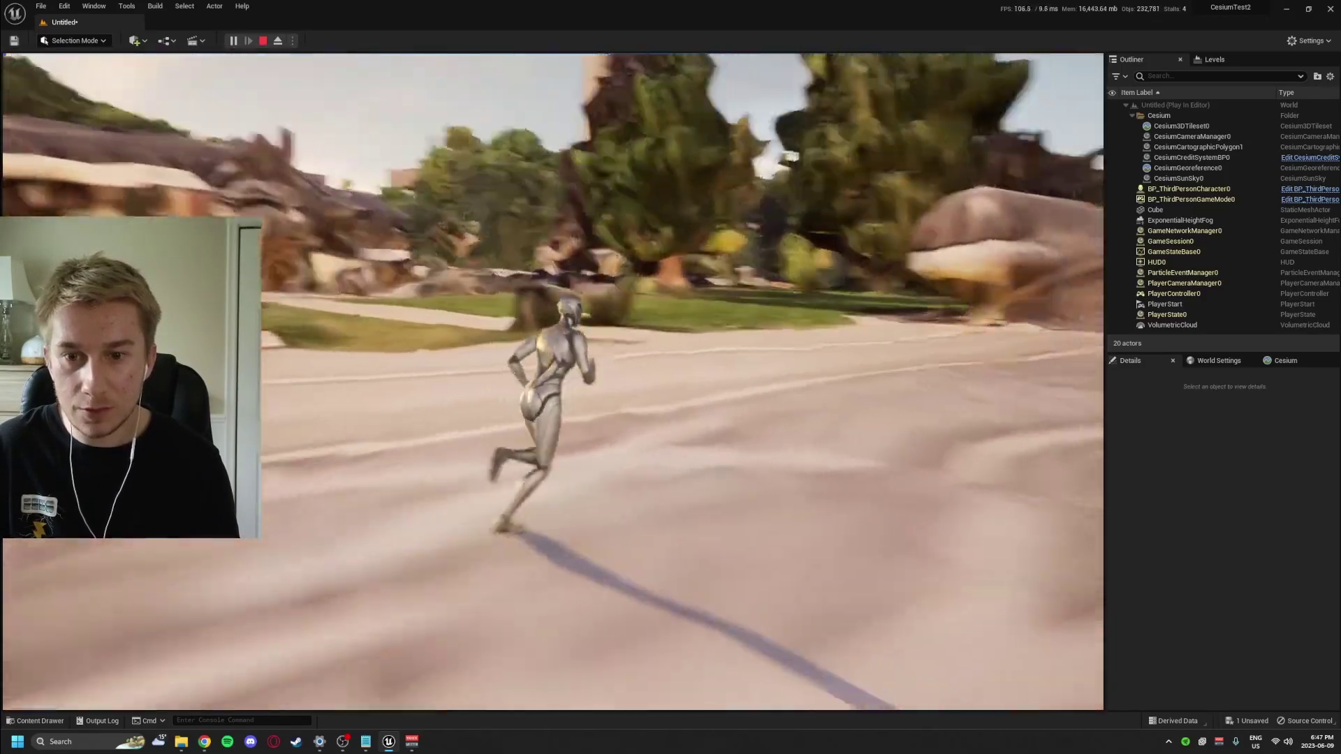
pyautogui.press('space')
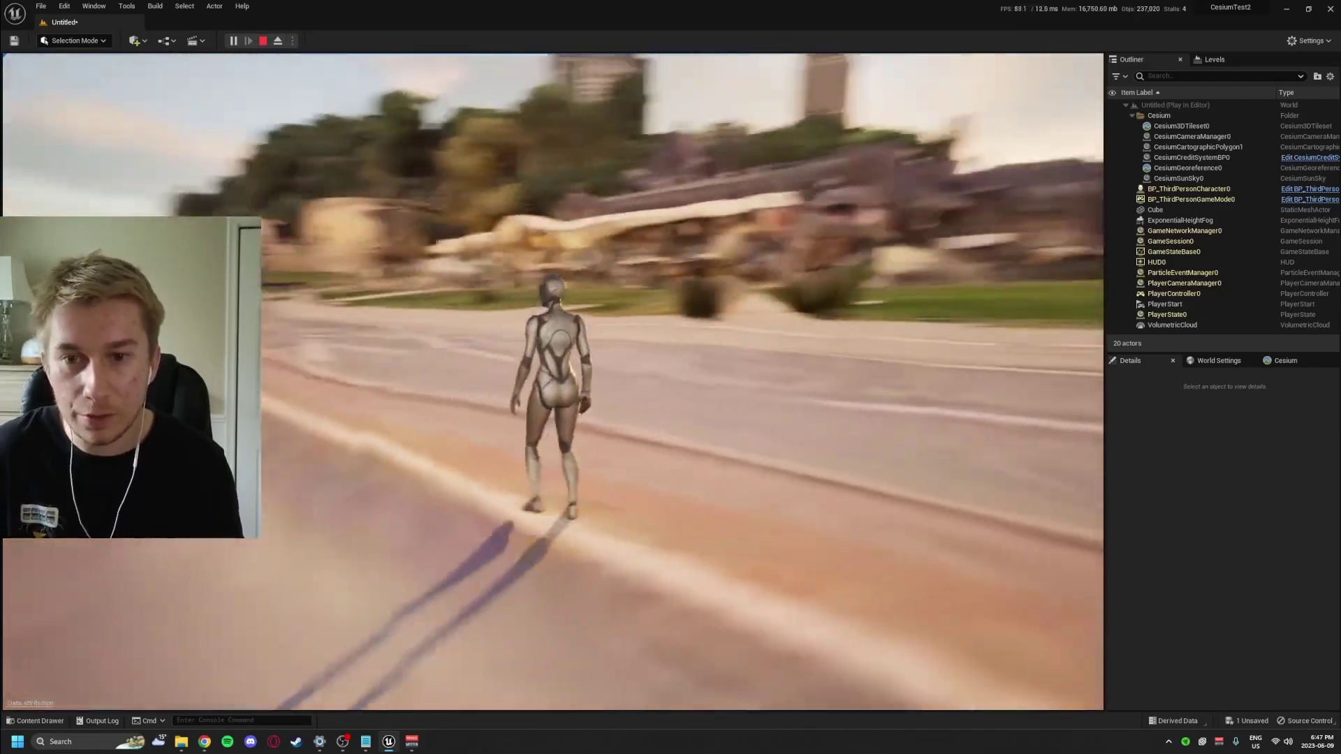
pyautogui.press('d')
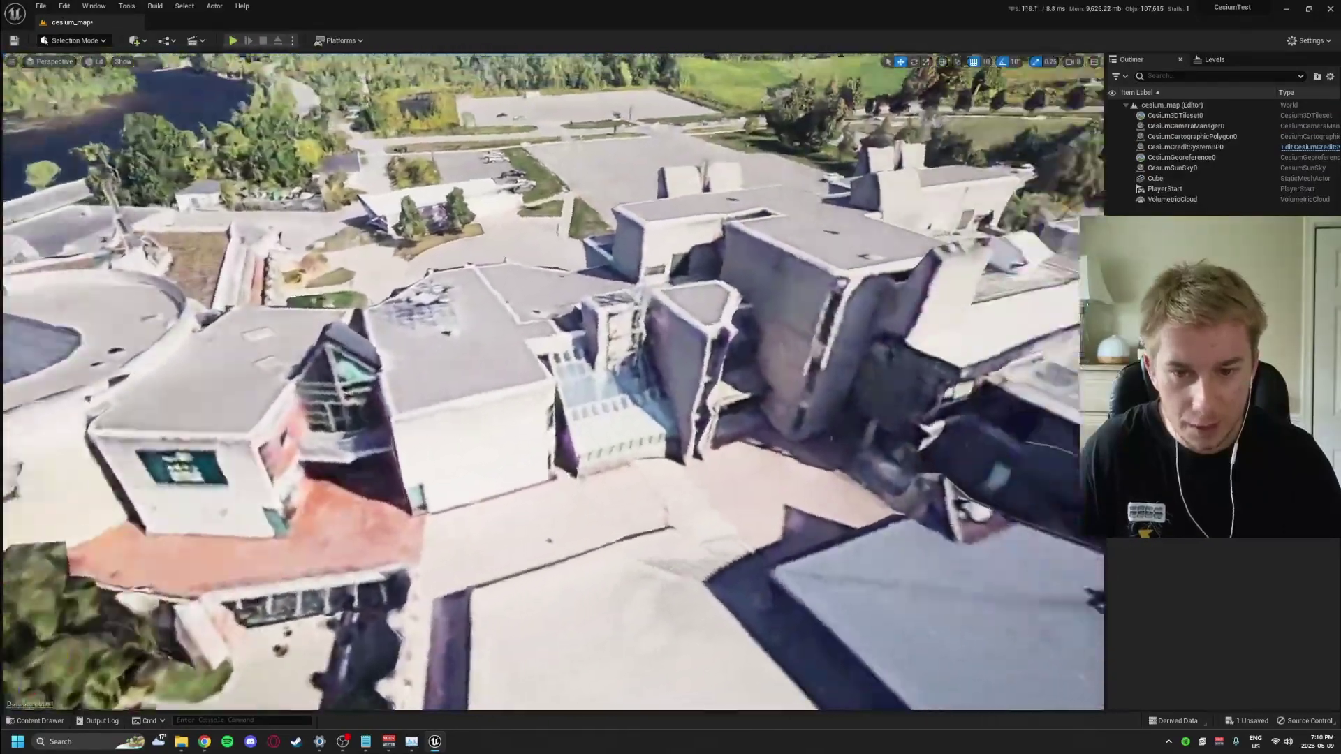
# Fly over the buildings and river in the cesium_map level of the CesiumTest project to examine its 3D tiles
pyautogui.press('s')
pyautogui.moveTo(552, 382); pyautogui.dragTo(210, 307, button='right')
pyautogui.press('w')
pyautogui.press('s')
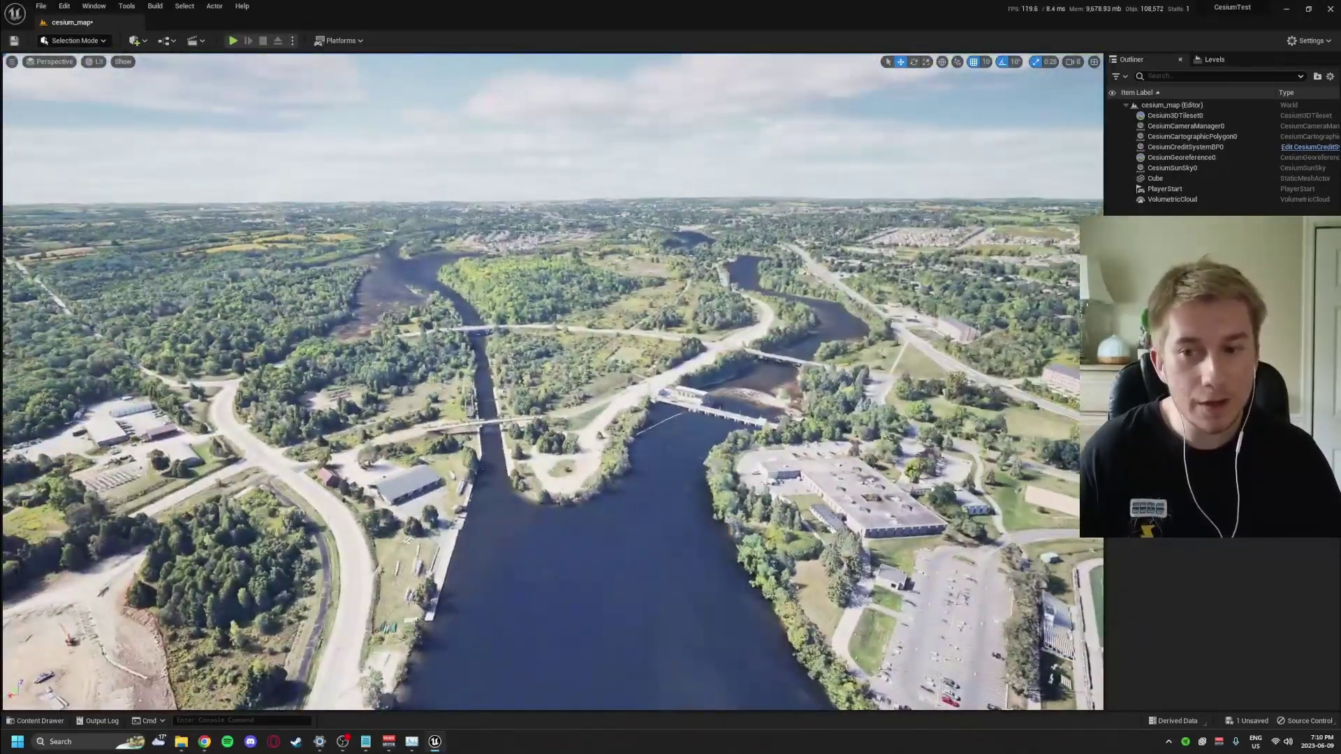